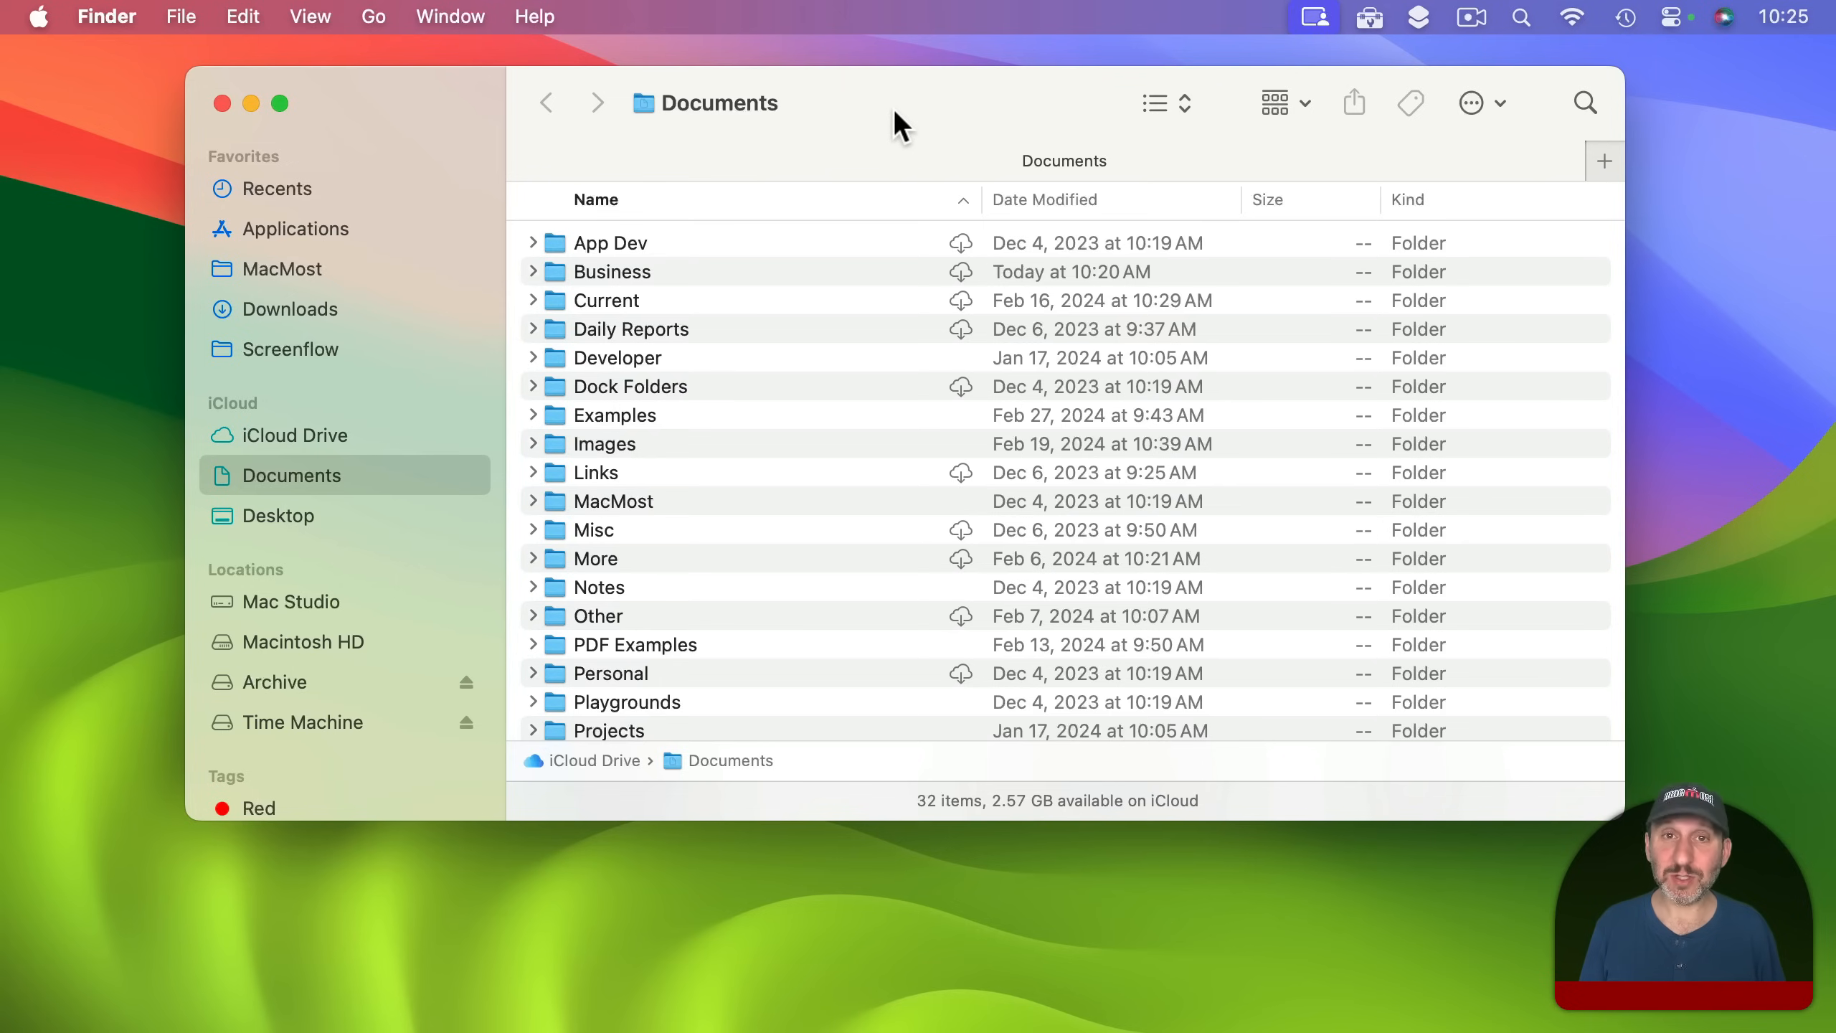
Look over the file commands and check where the Documents folder sits in the folder hierarchy.
{"action": "left_click", "coordinate": [174, 15]}
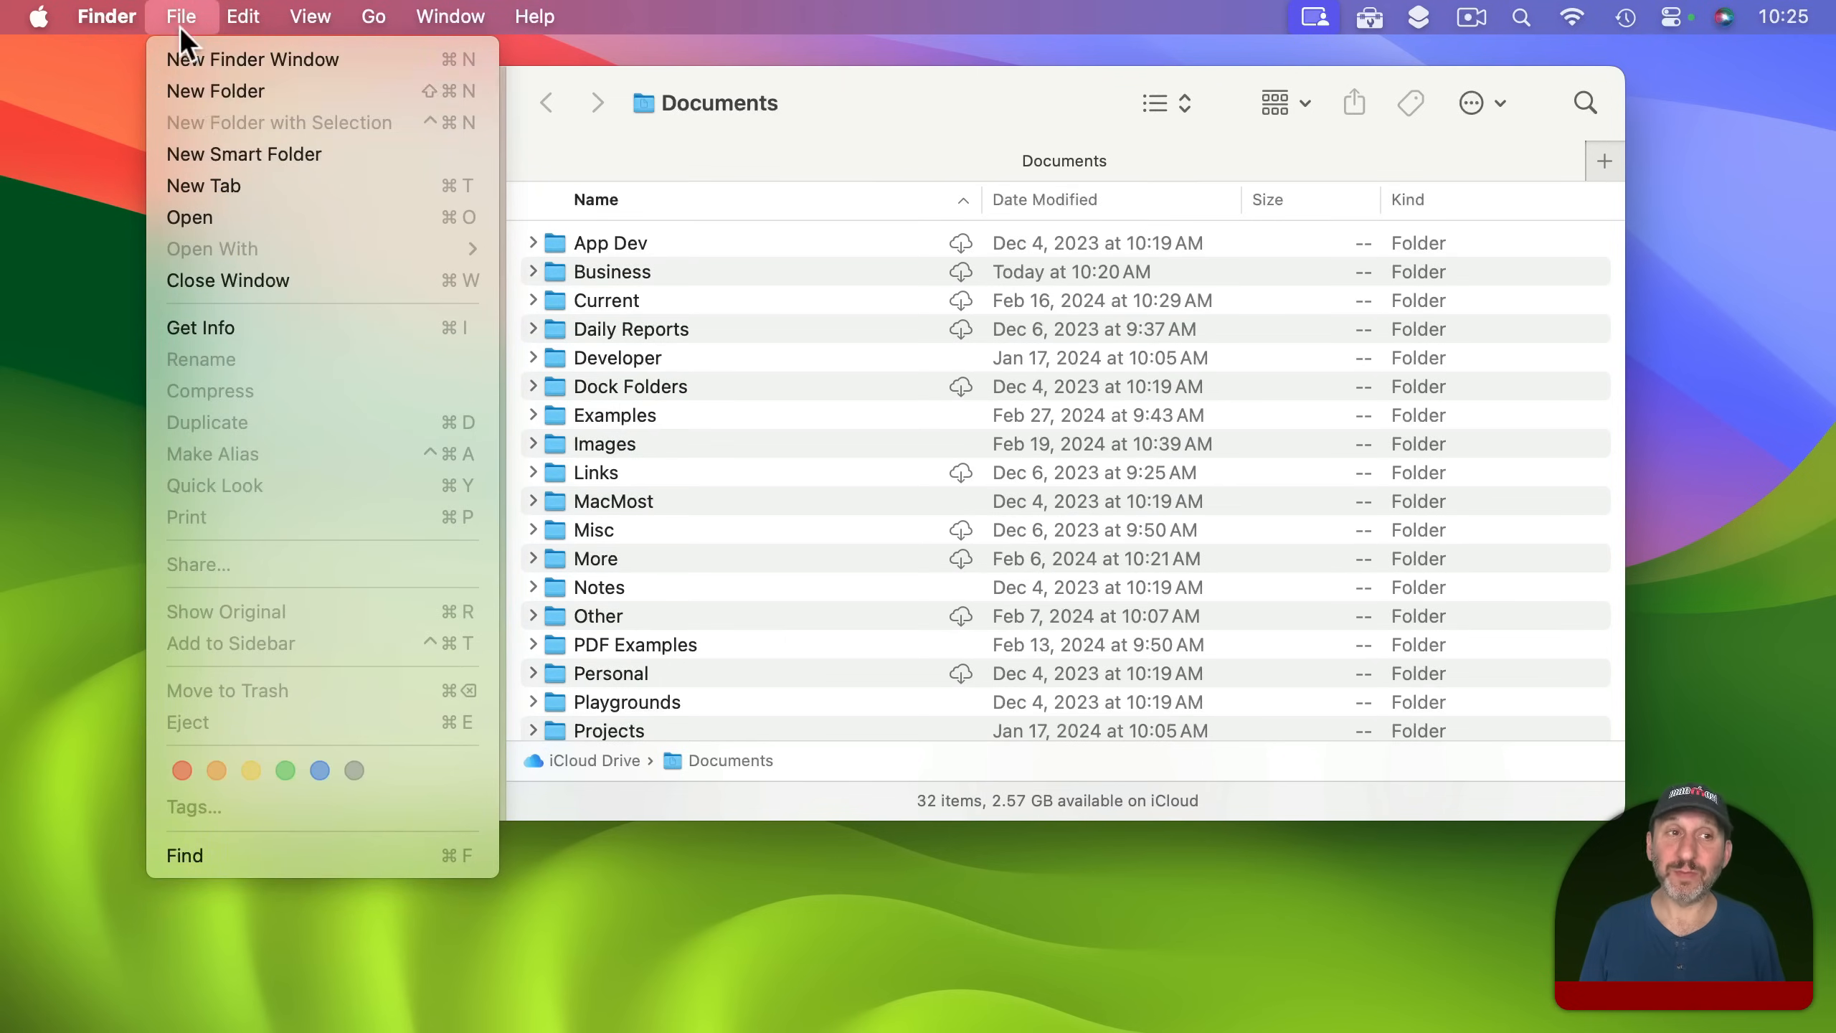
{"action": "left_click", "coordinate": [177, 18]}
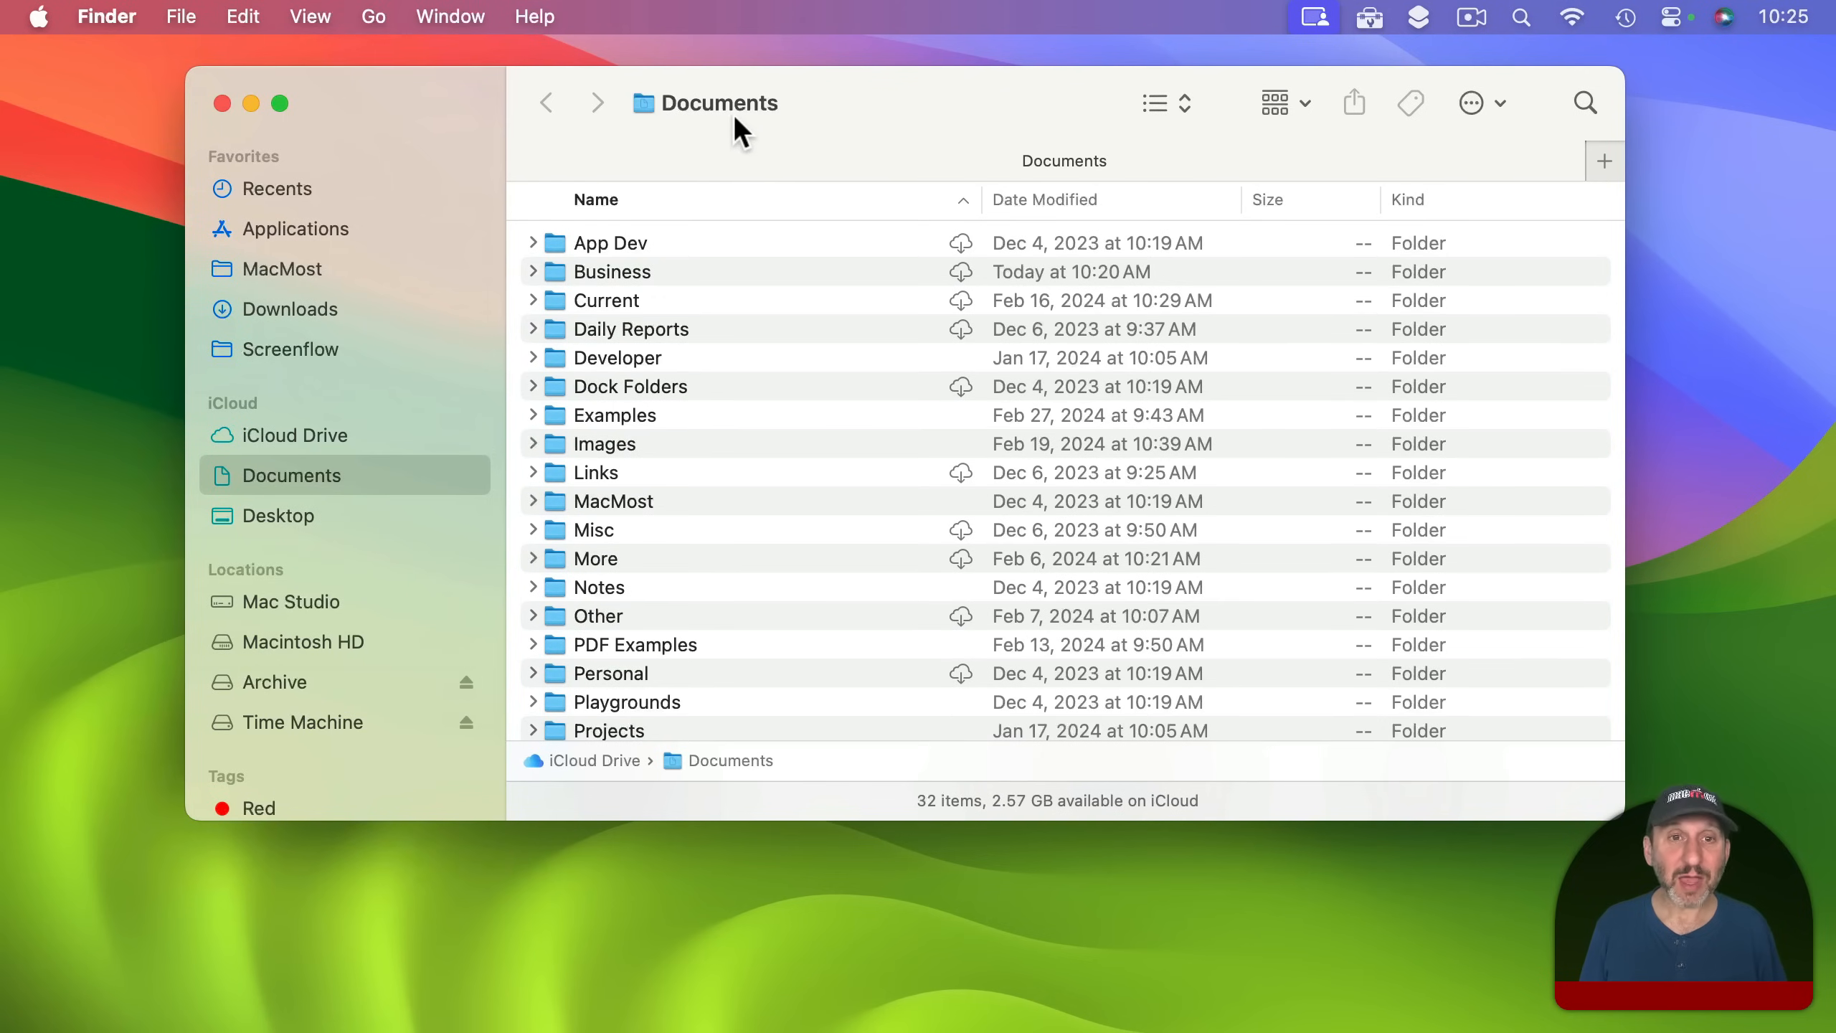
{"action": "left_click", "coordinate": [712, 109], "text": "super"}
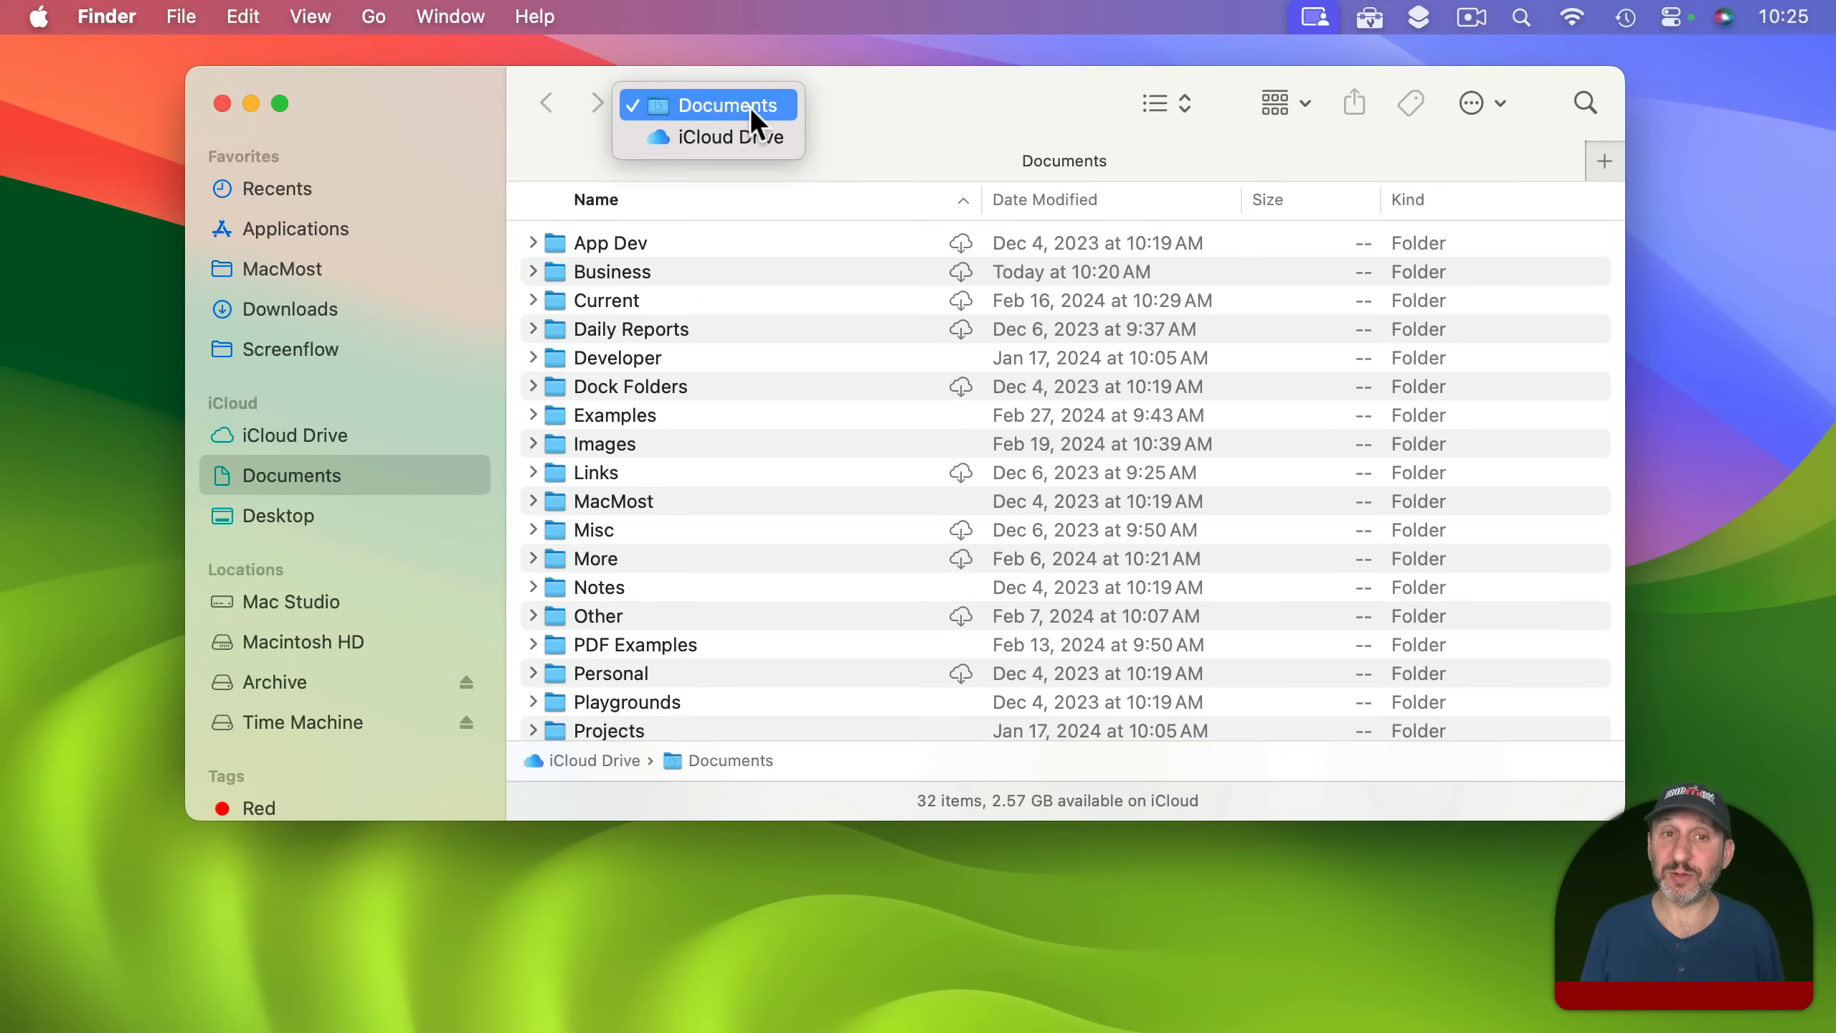
{"action": "left_click", "coordinate": [941, 90]}
Create a folder named My New Folder in Documents and move it to the Trash.
{"action": "left_click", "coordinate": [184, 17]}
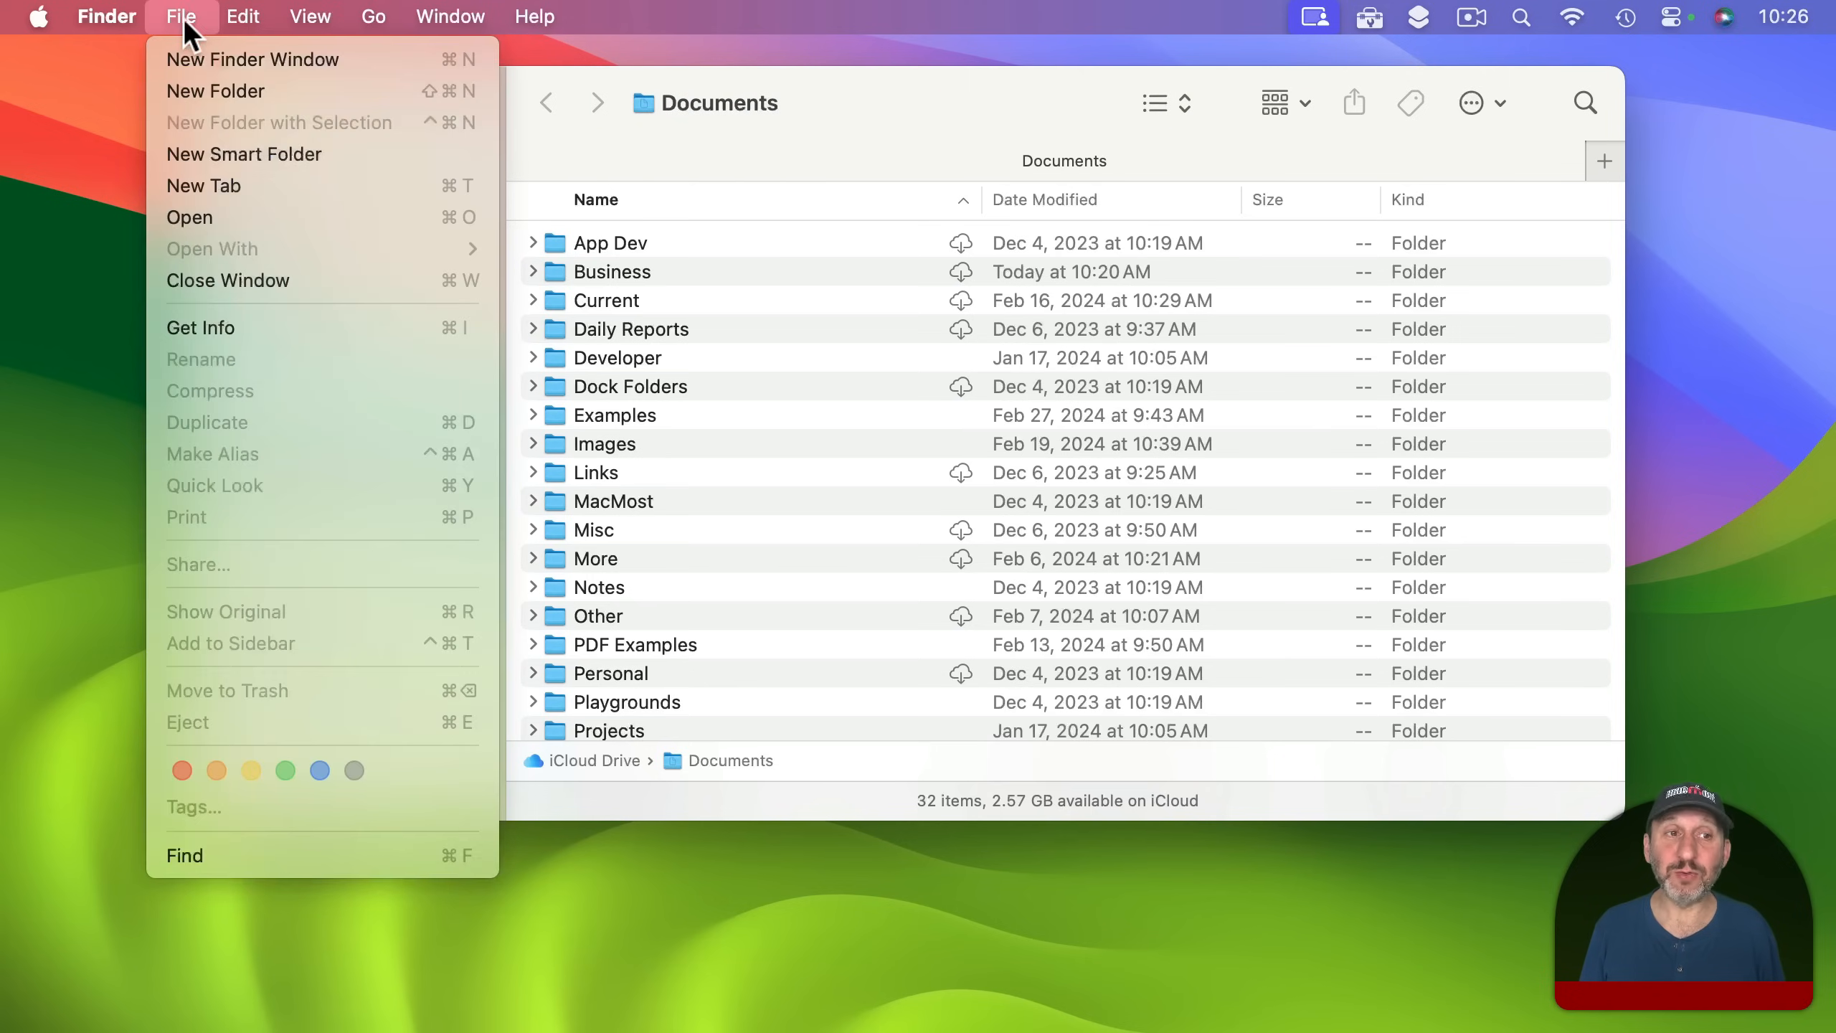
{"action": "left_click", "coordinate": [209, 91]}
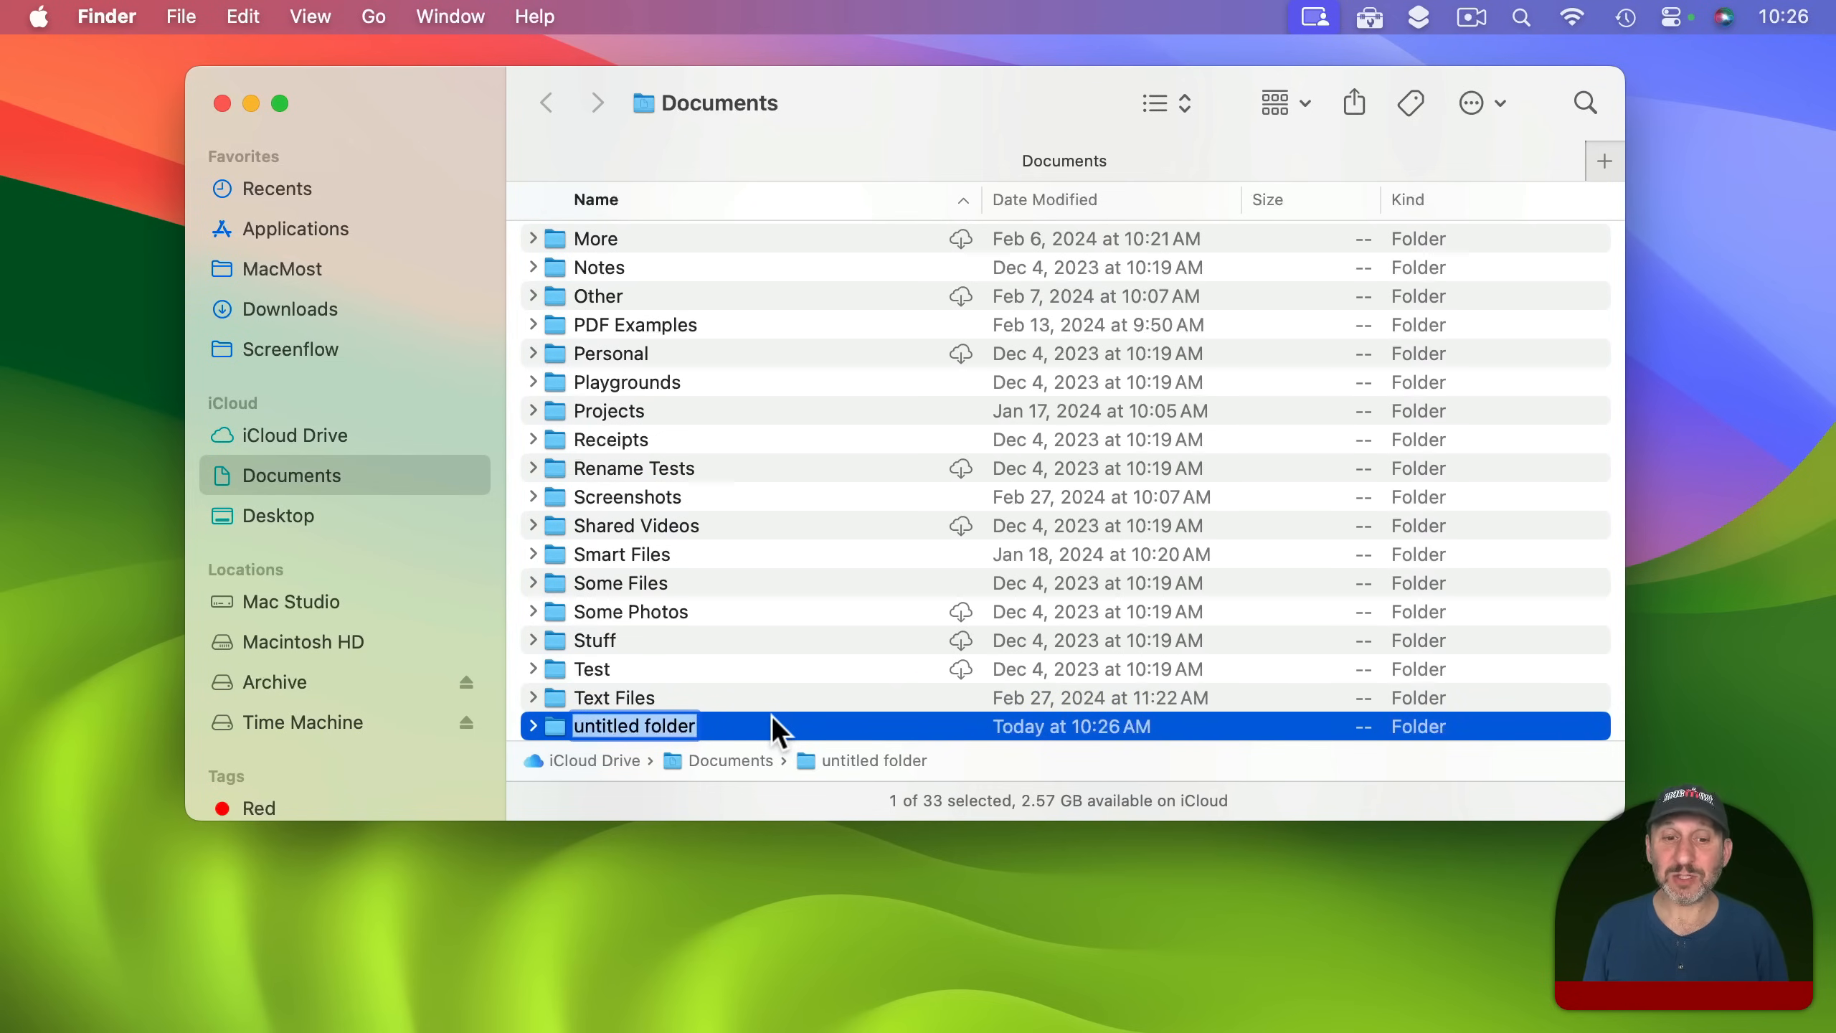
{"action": "type", "text": "M"}
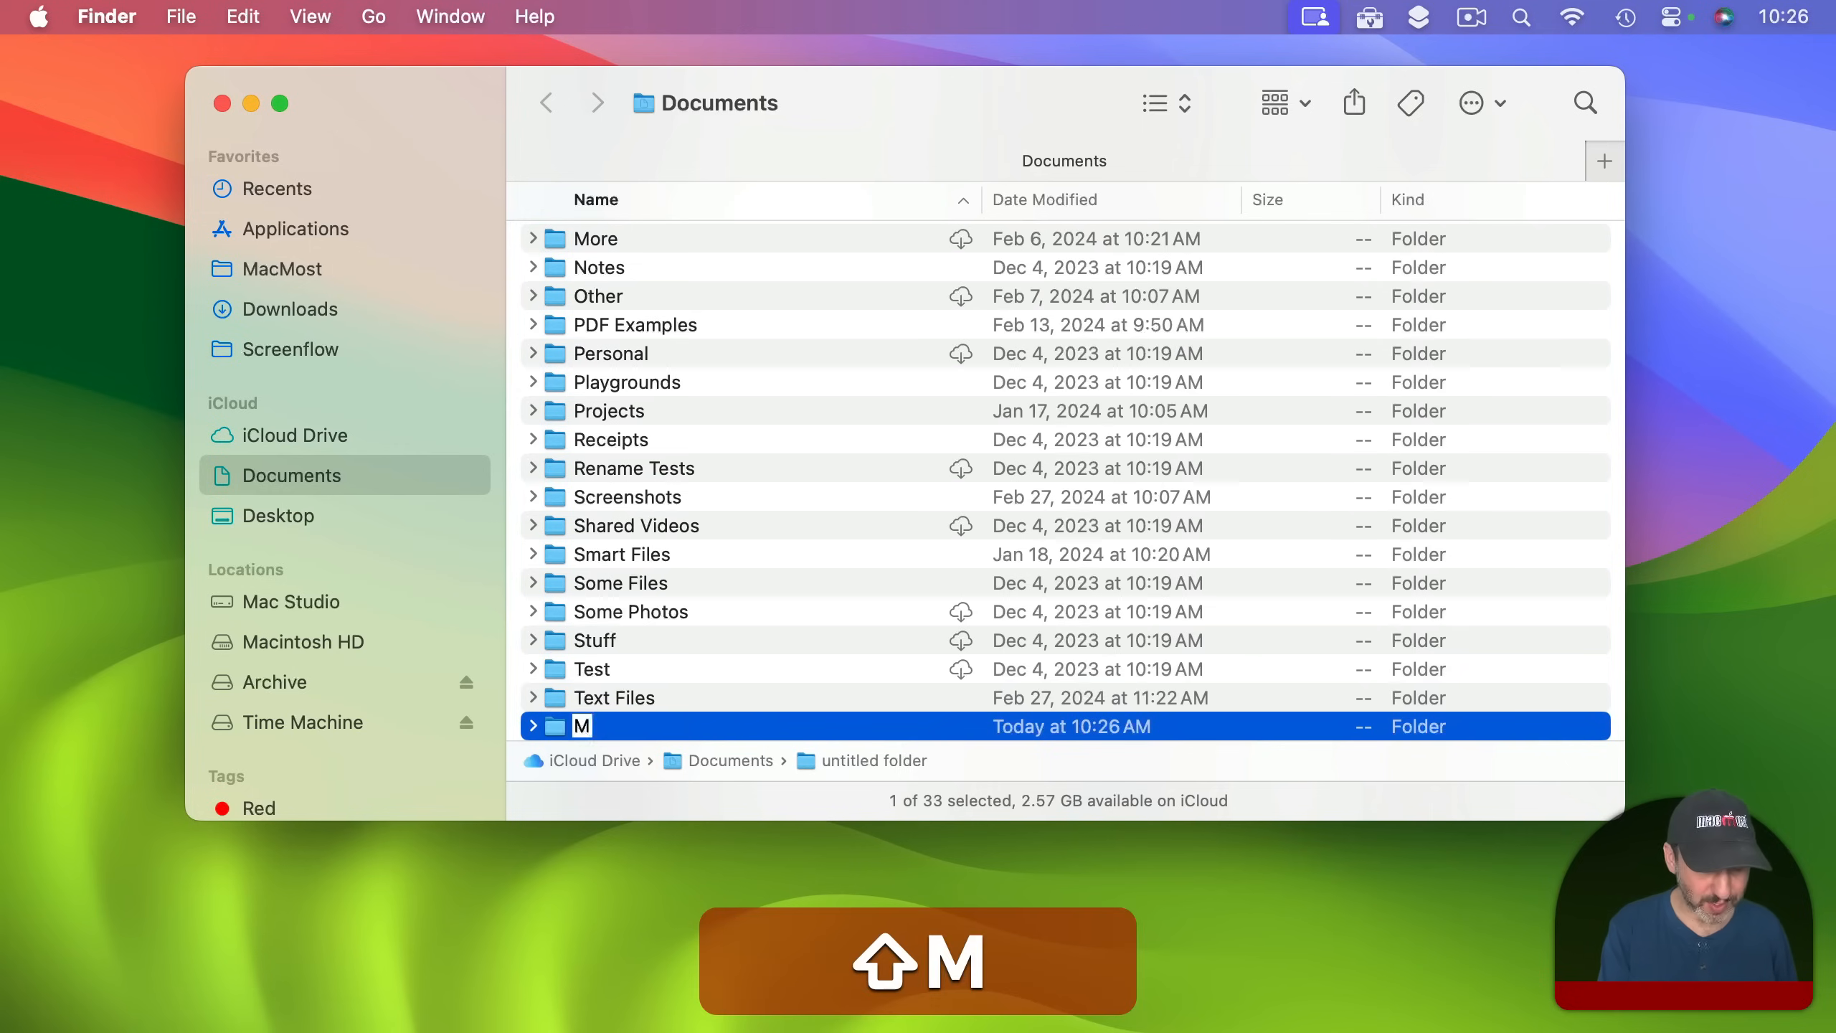
{"action": "type", "text": "y New Folder"}
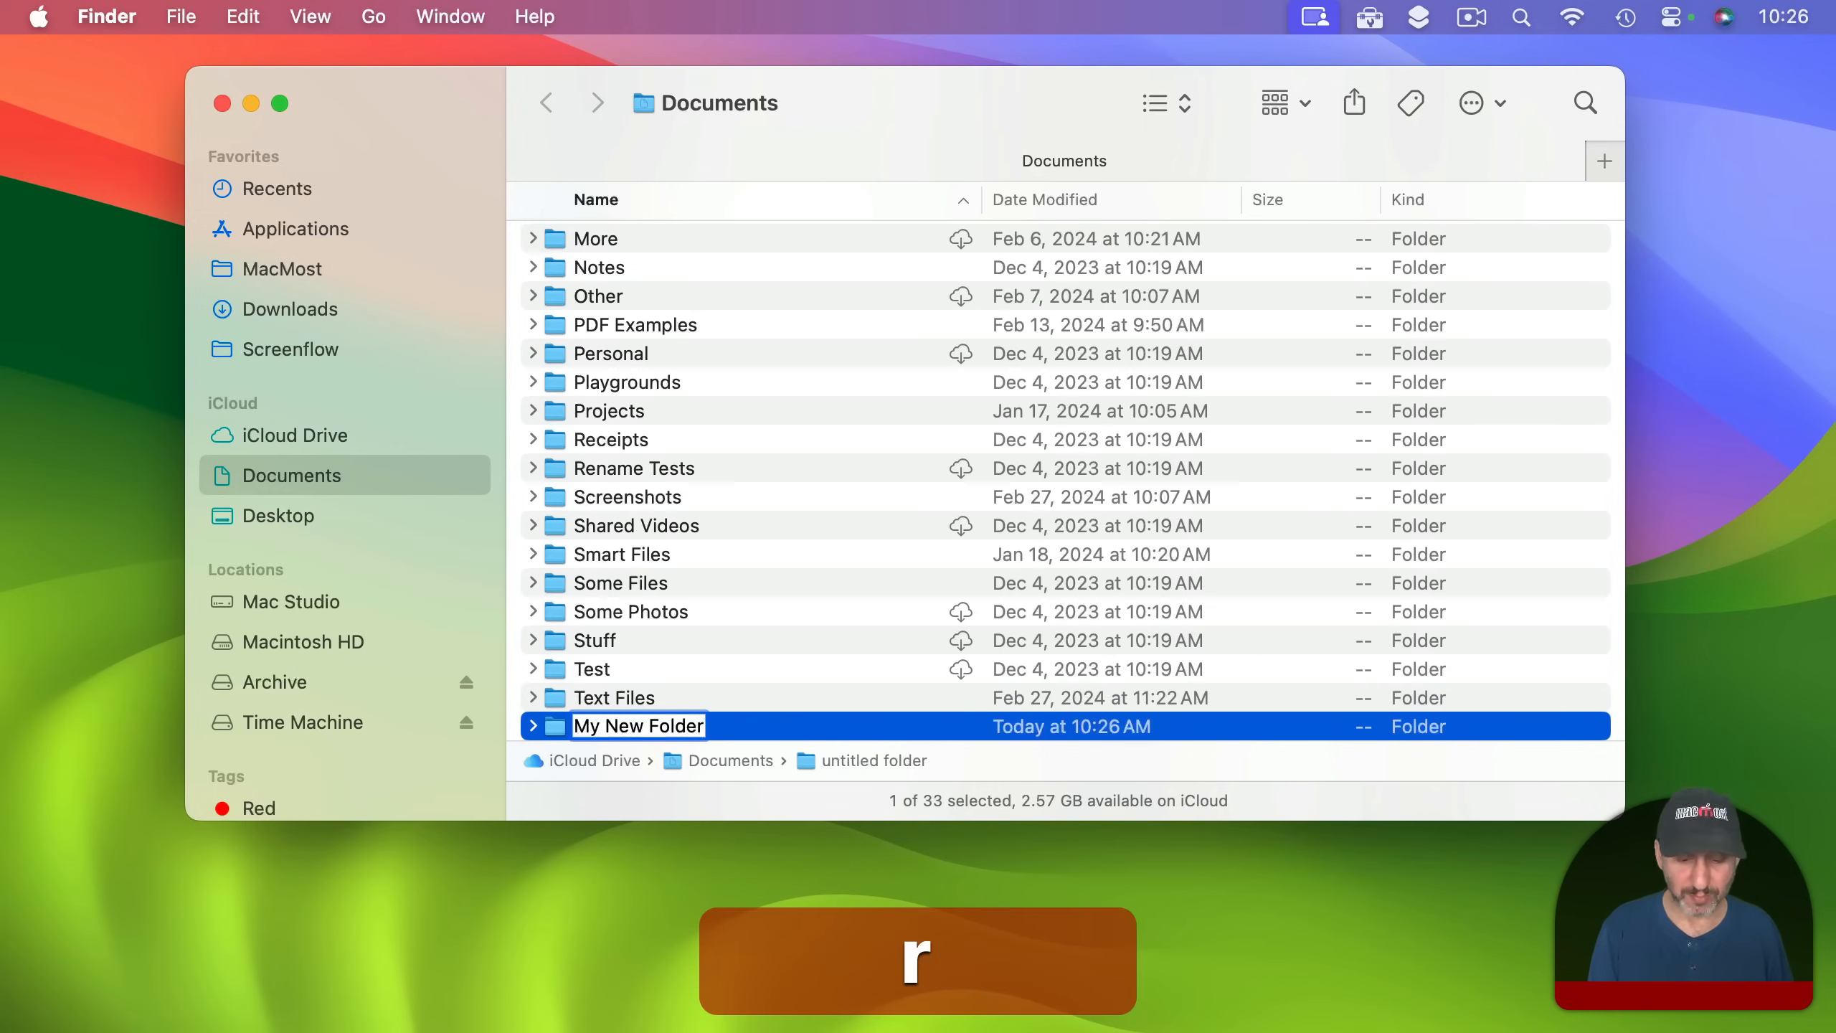
{"action": "key", "text": "Return"}
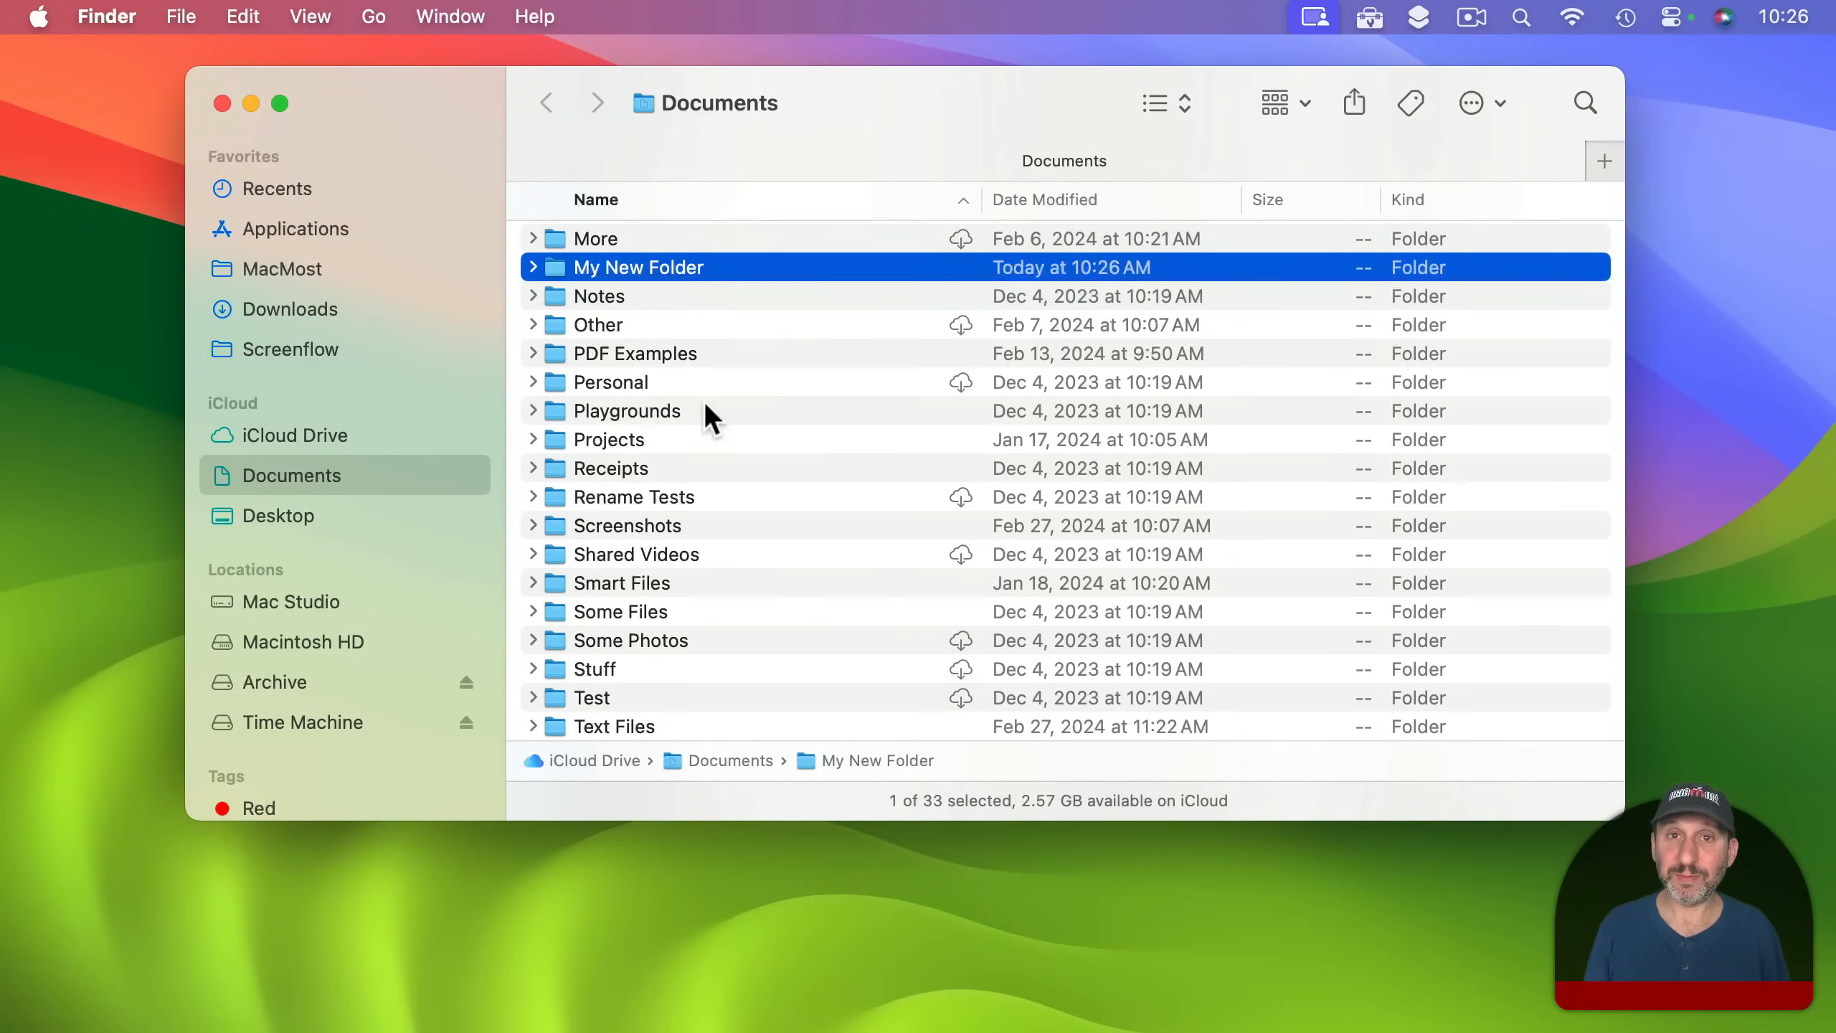
{"action": "key", "text": "super+BackSpace"}
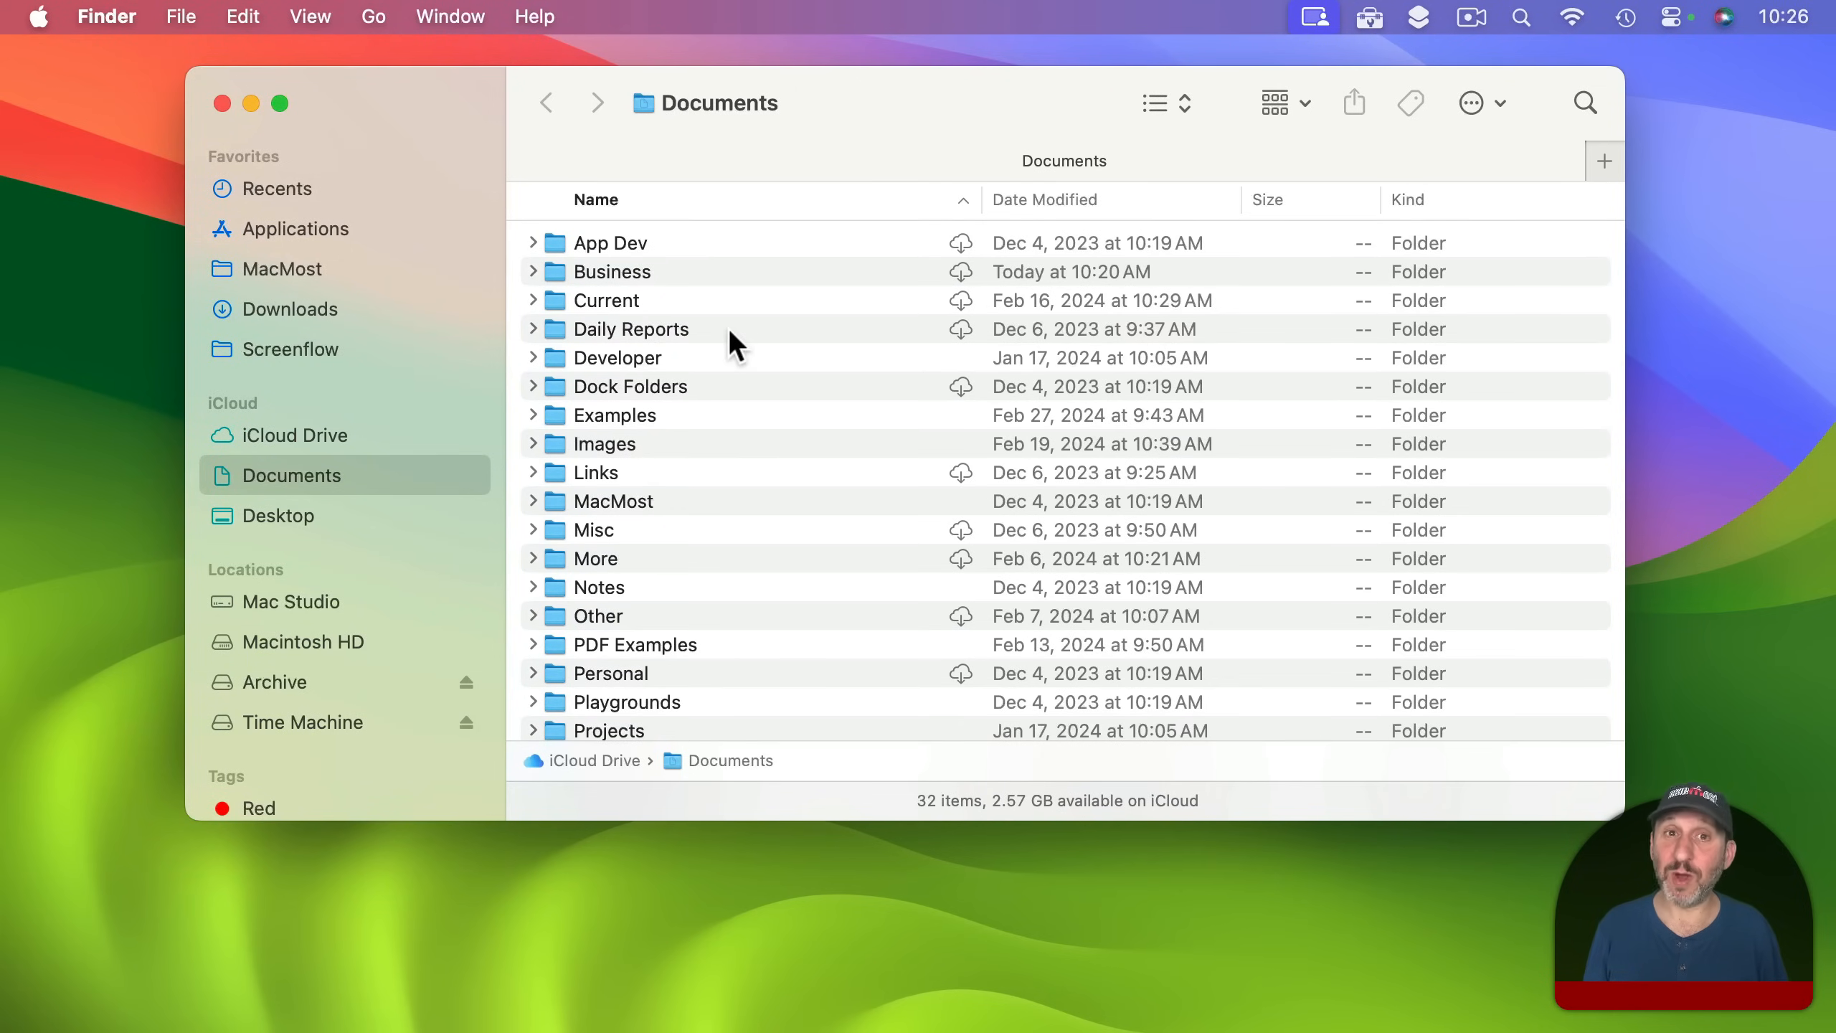
Open the Examples folder and check its location in the folder hierarchy and the display option for the path bar.
{"action": "double_click", "coordinate": [629, 416]}
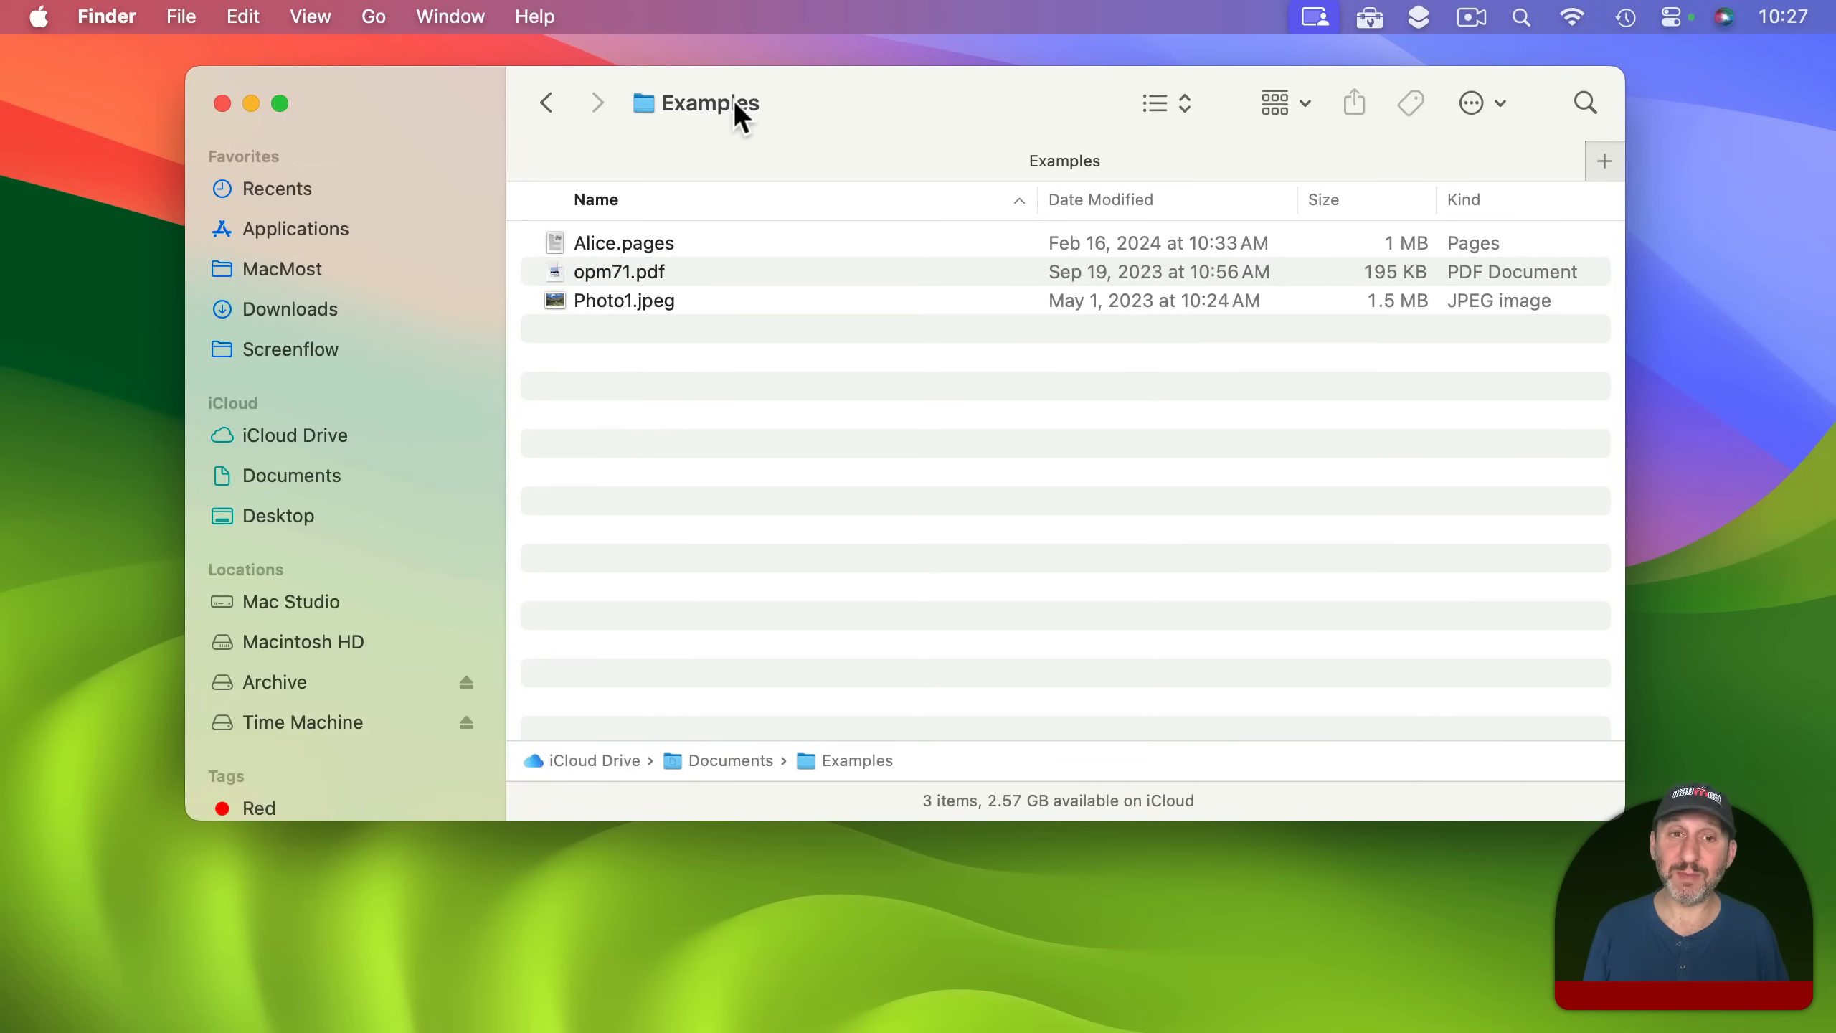
{"action": "left_click", "coordinate": [700, 102], "text": "super"}
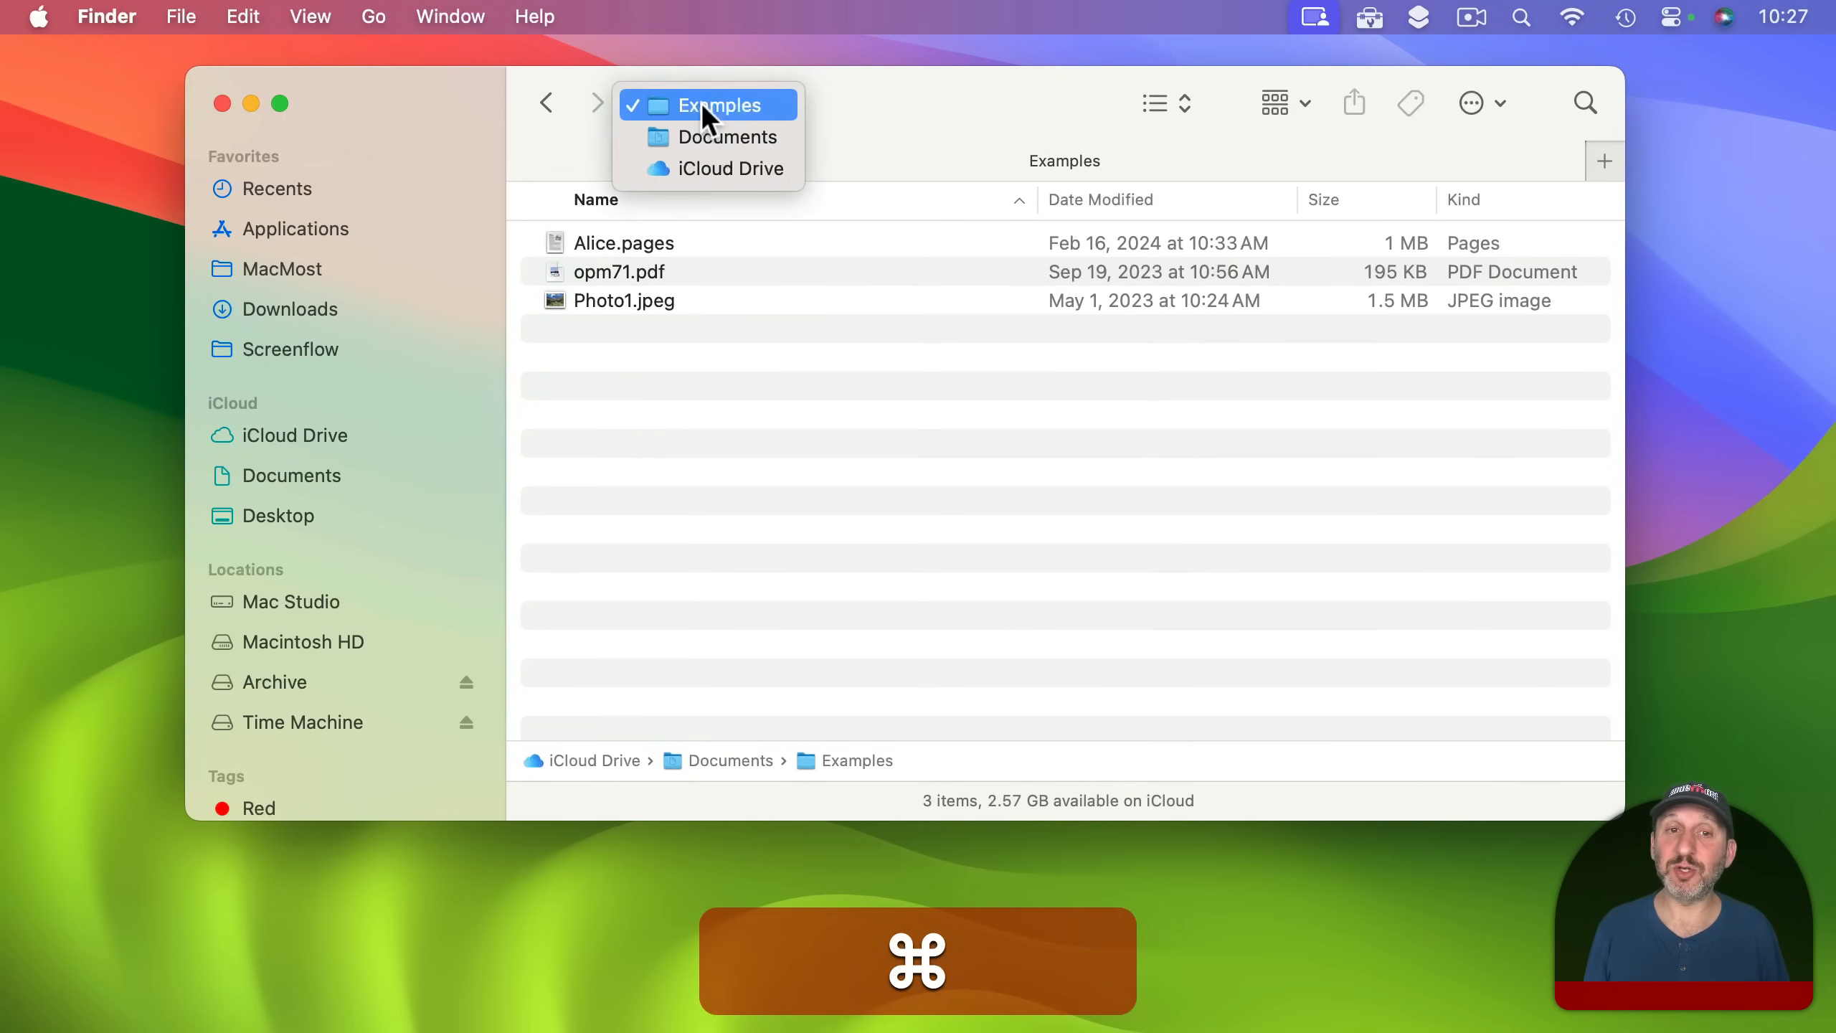
{"action": "left_click", "coordinate": [898, 92]}
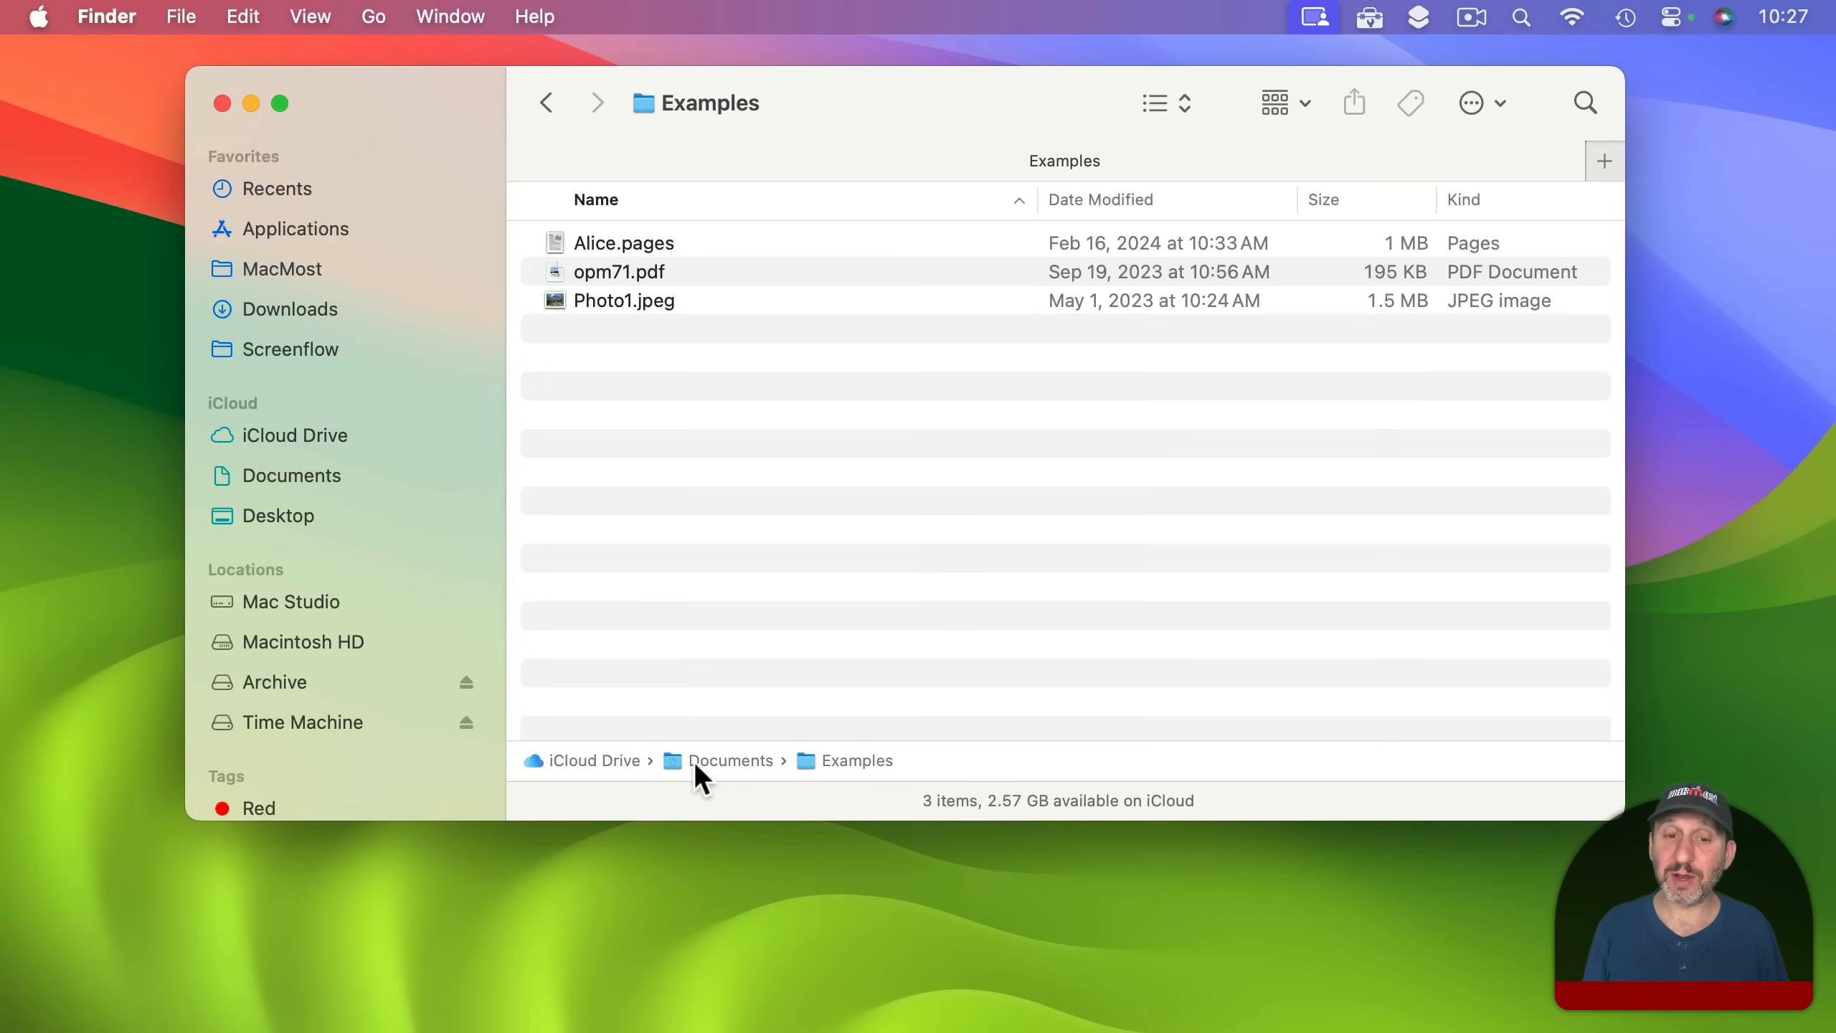
{"action": "left_click", "coordinate": [310, 15]}
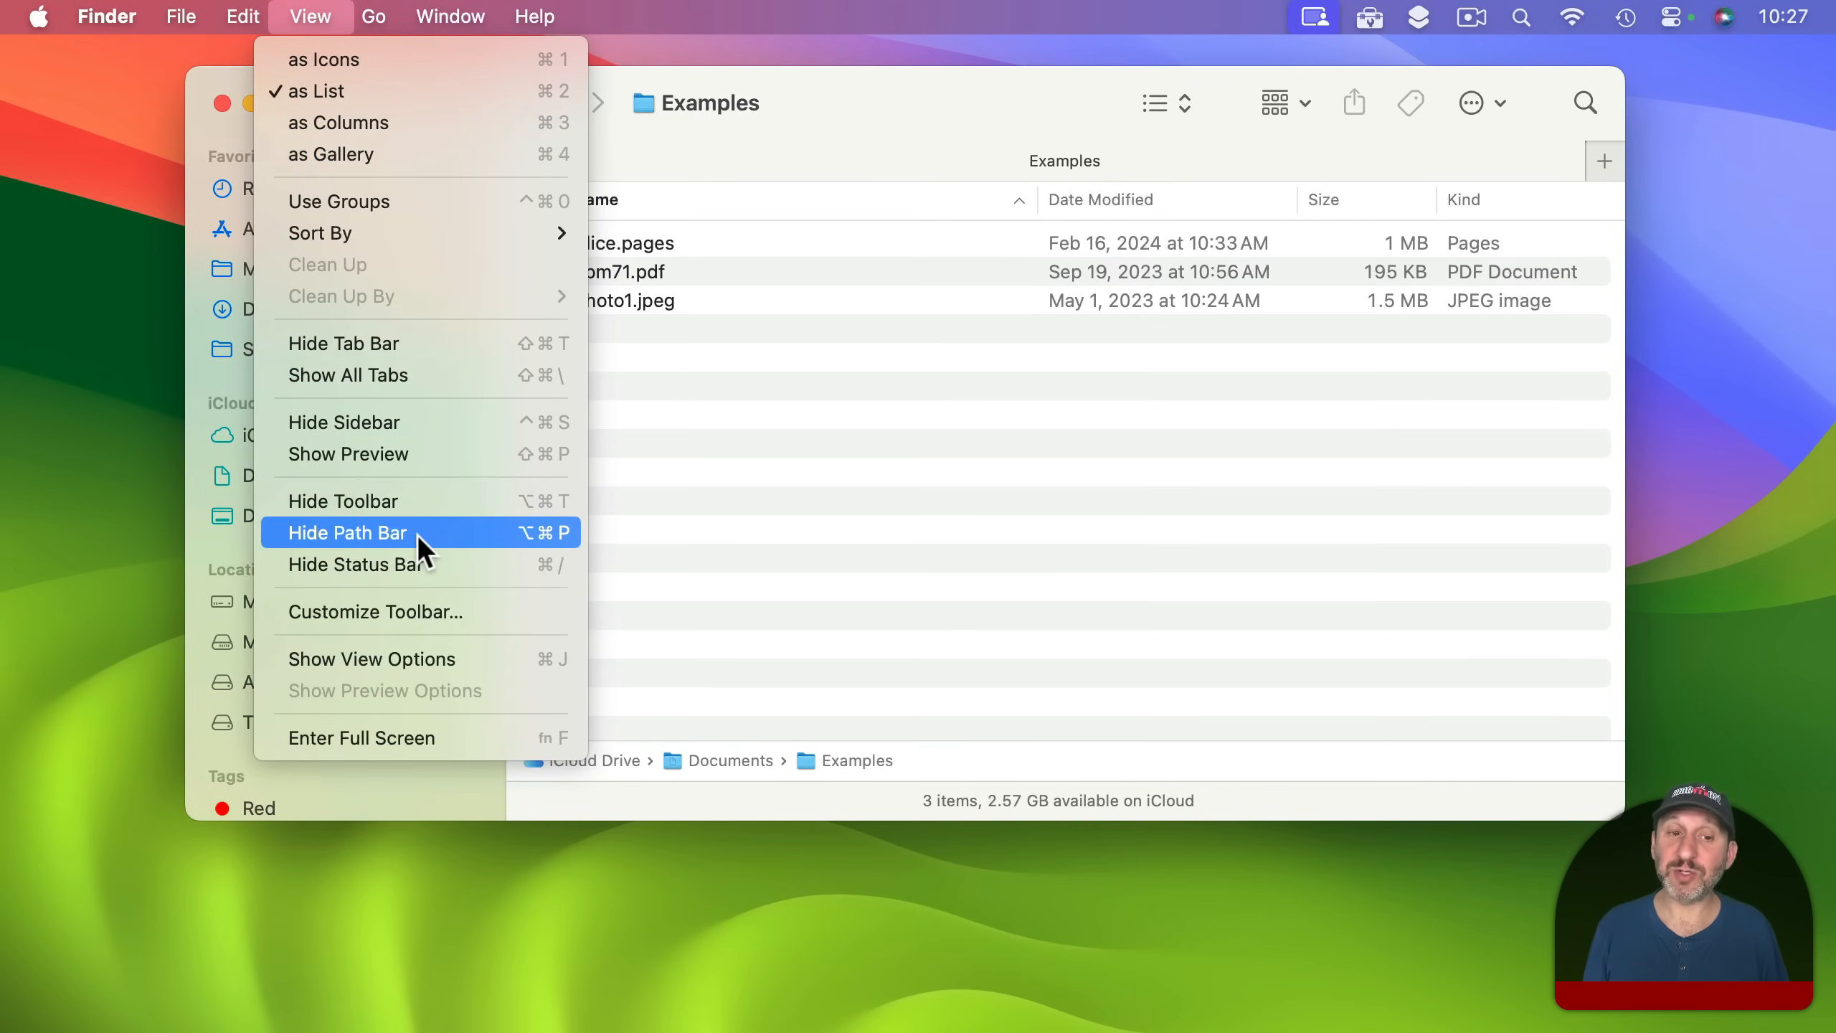
{"action": "left_click", "coordinate": [990, 761]}
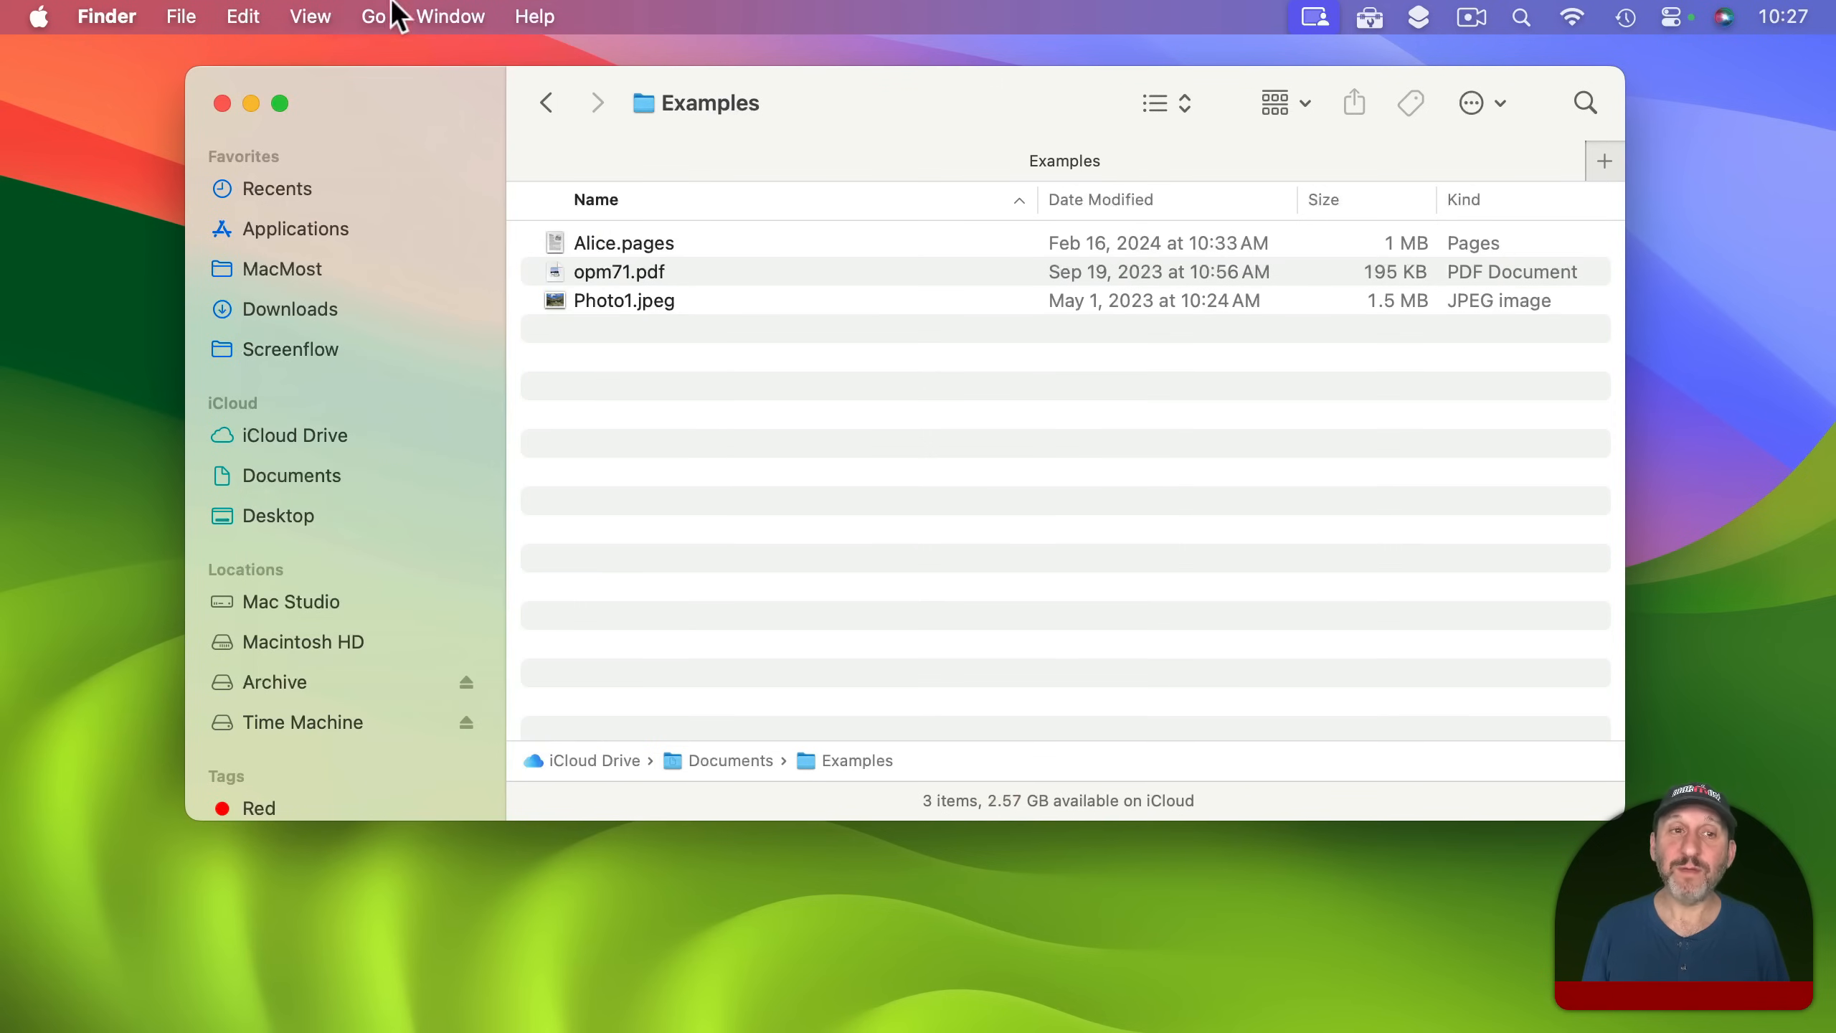
Create a new folder inside the Examples folder.
{"action": "left_click", "coordinate": [199, 7]}
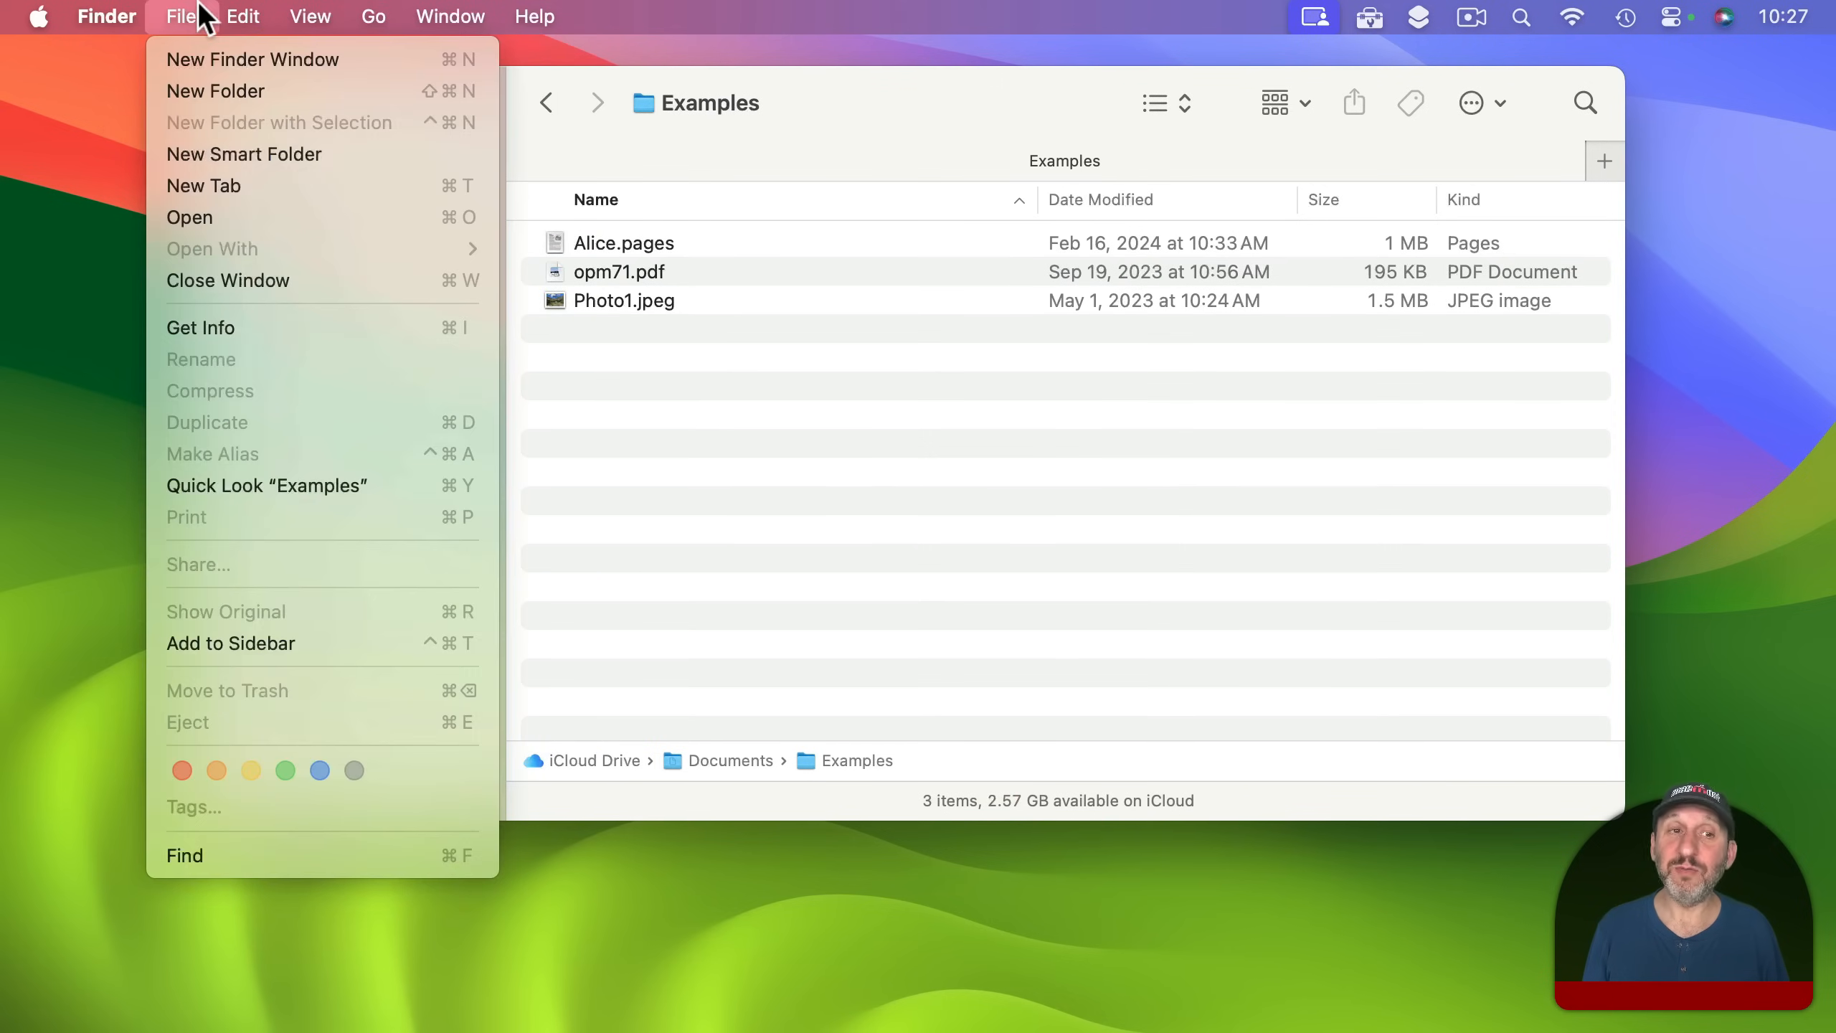
{"action": "left_click", "coordinate": [209, 91]}
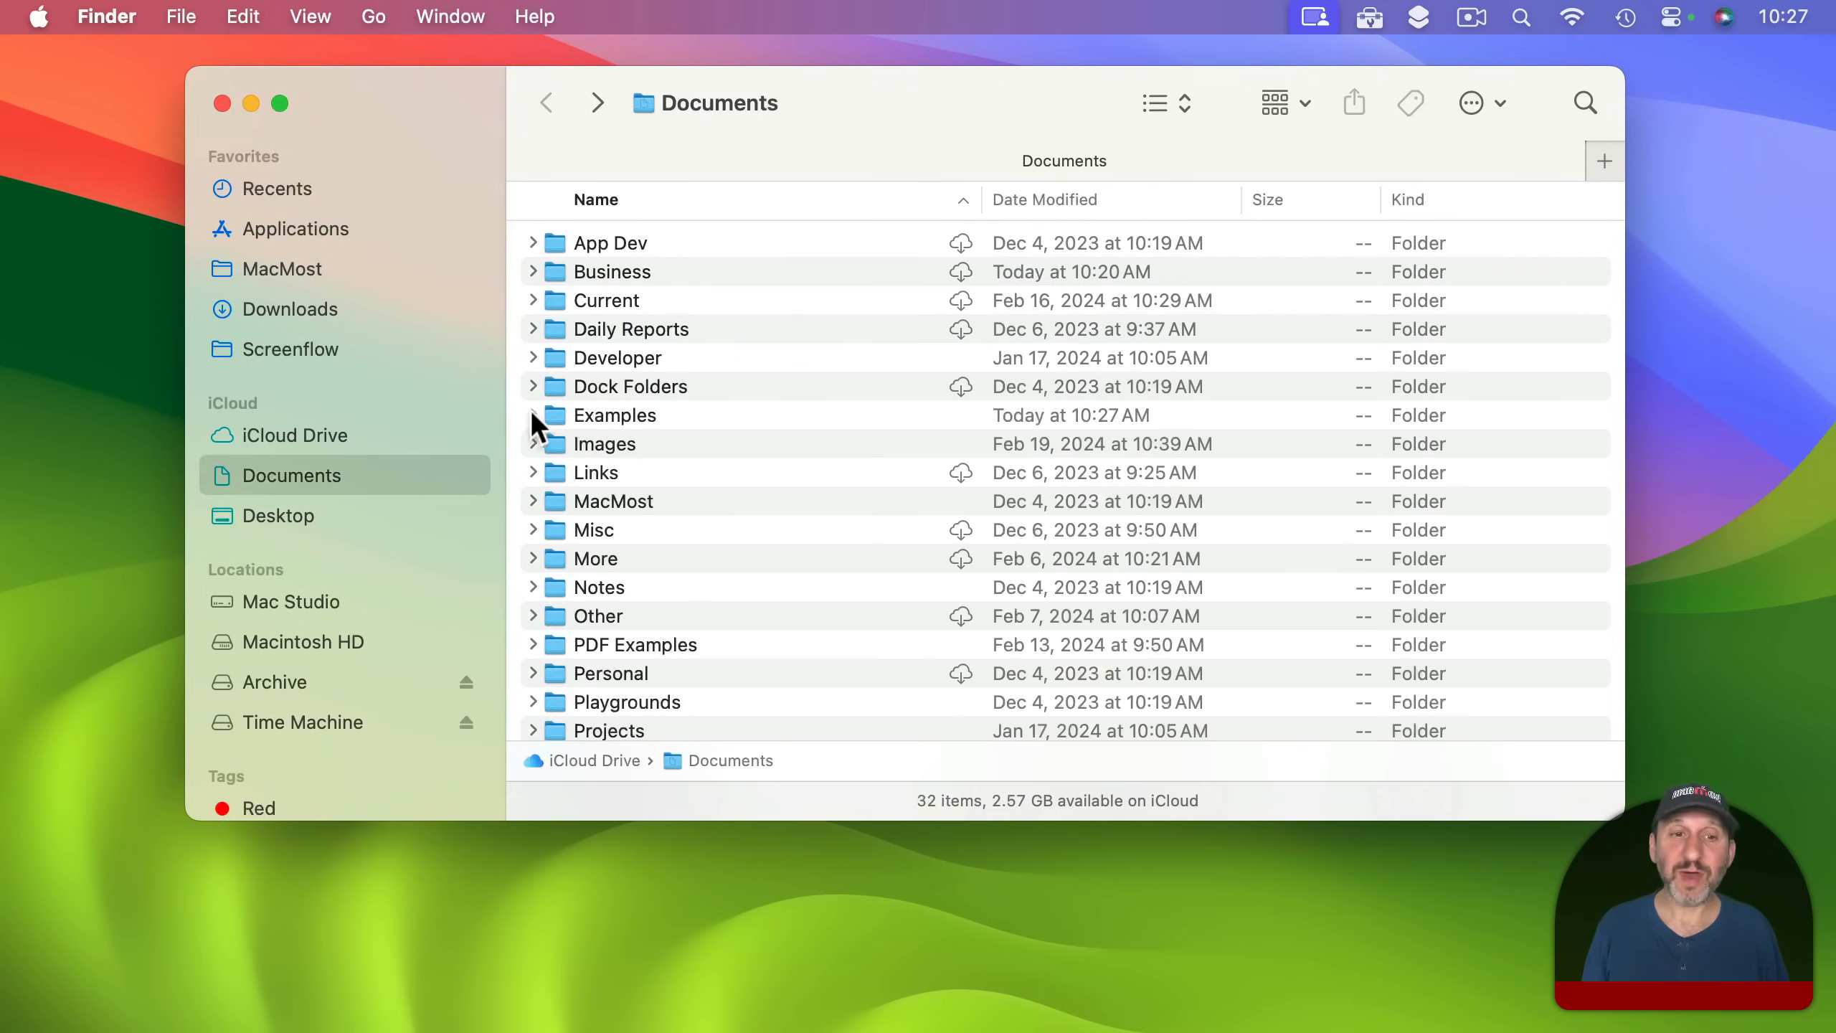
Expand Examples in the Documents list, open it in the window, and create a new untitled folder inside it.
{"action": "left_click", "coordinate": [533, 414]}
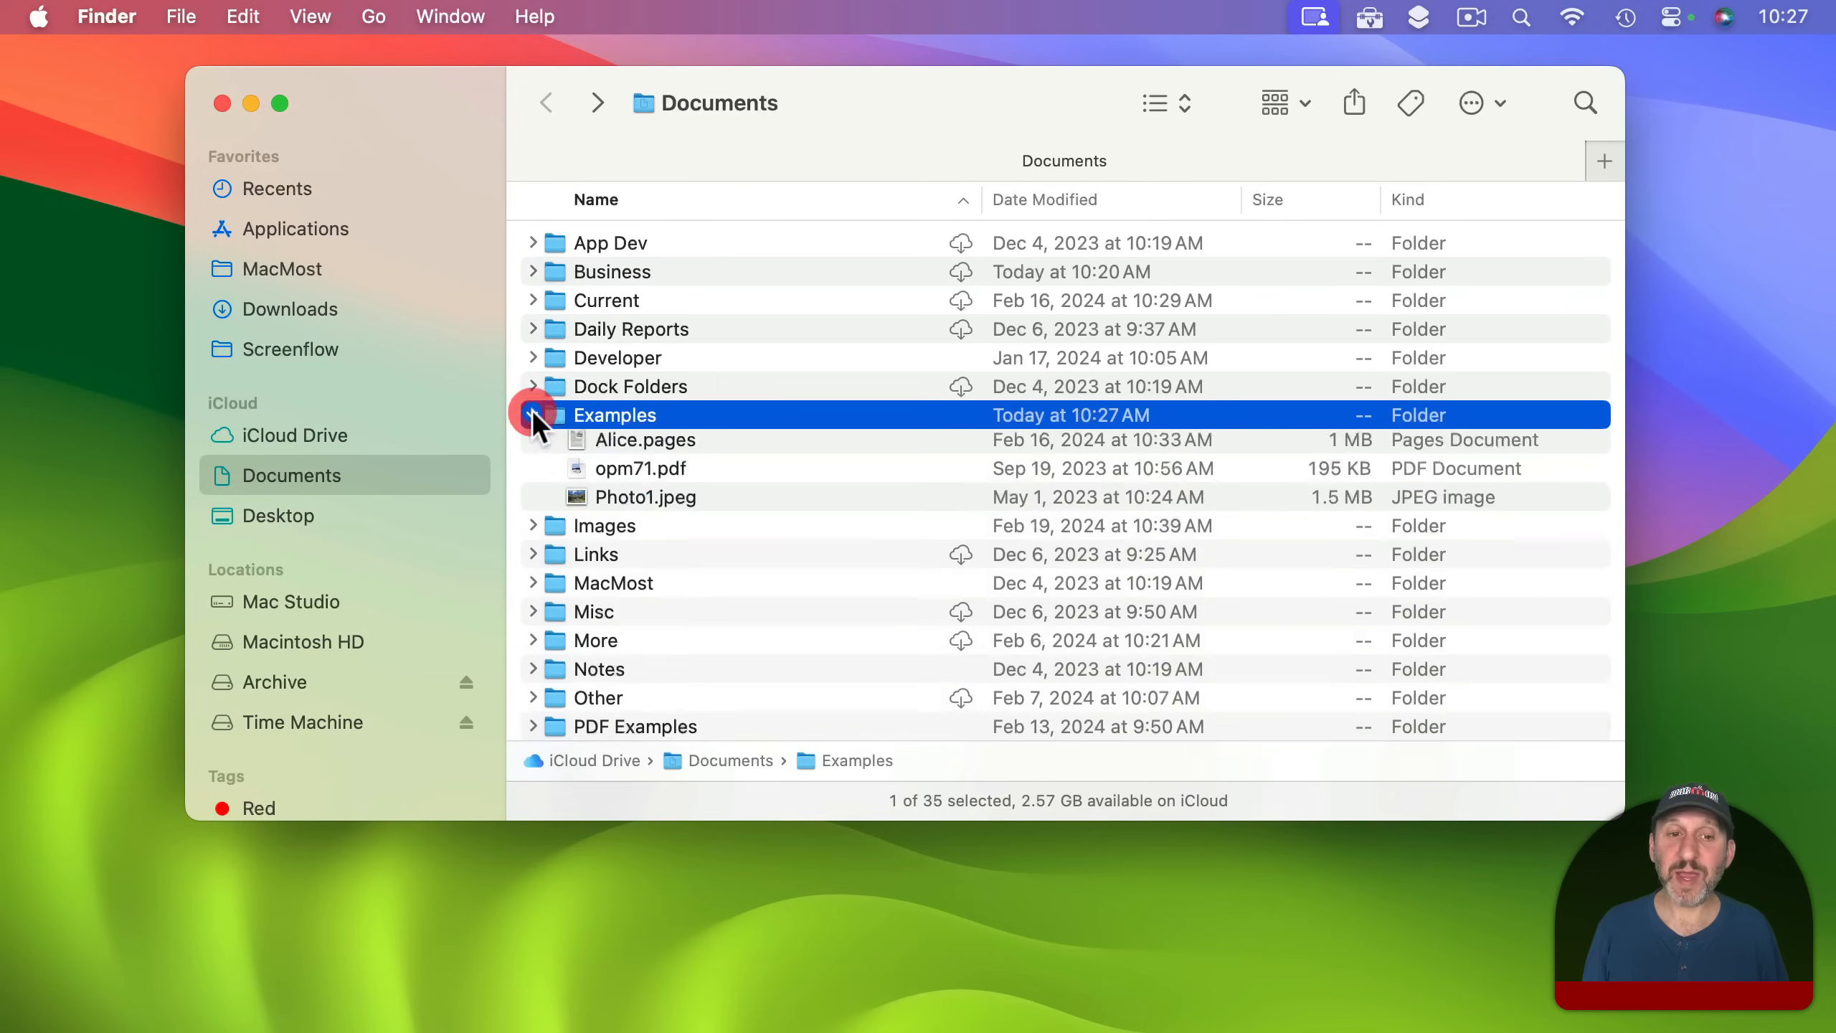
{"action": "double_click", "coordinate": [599, 418]}
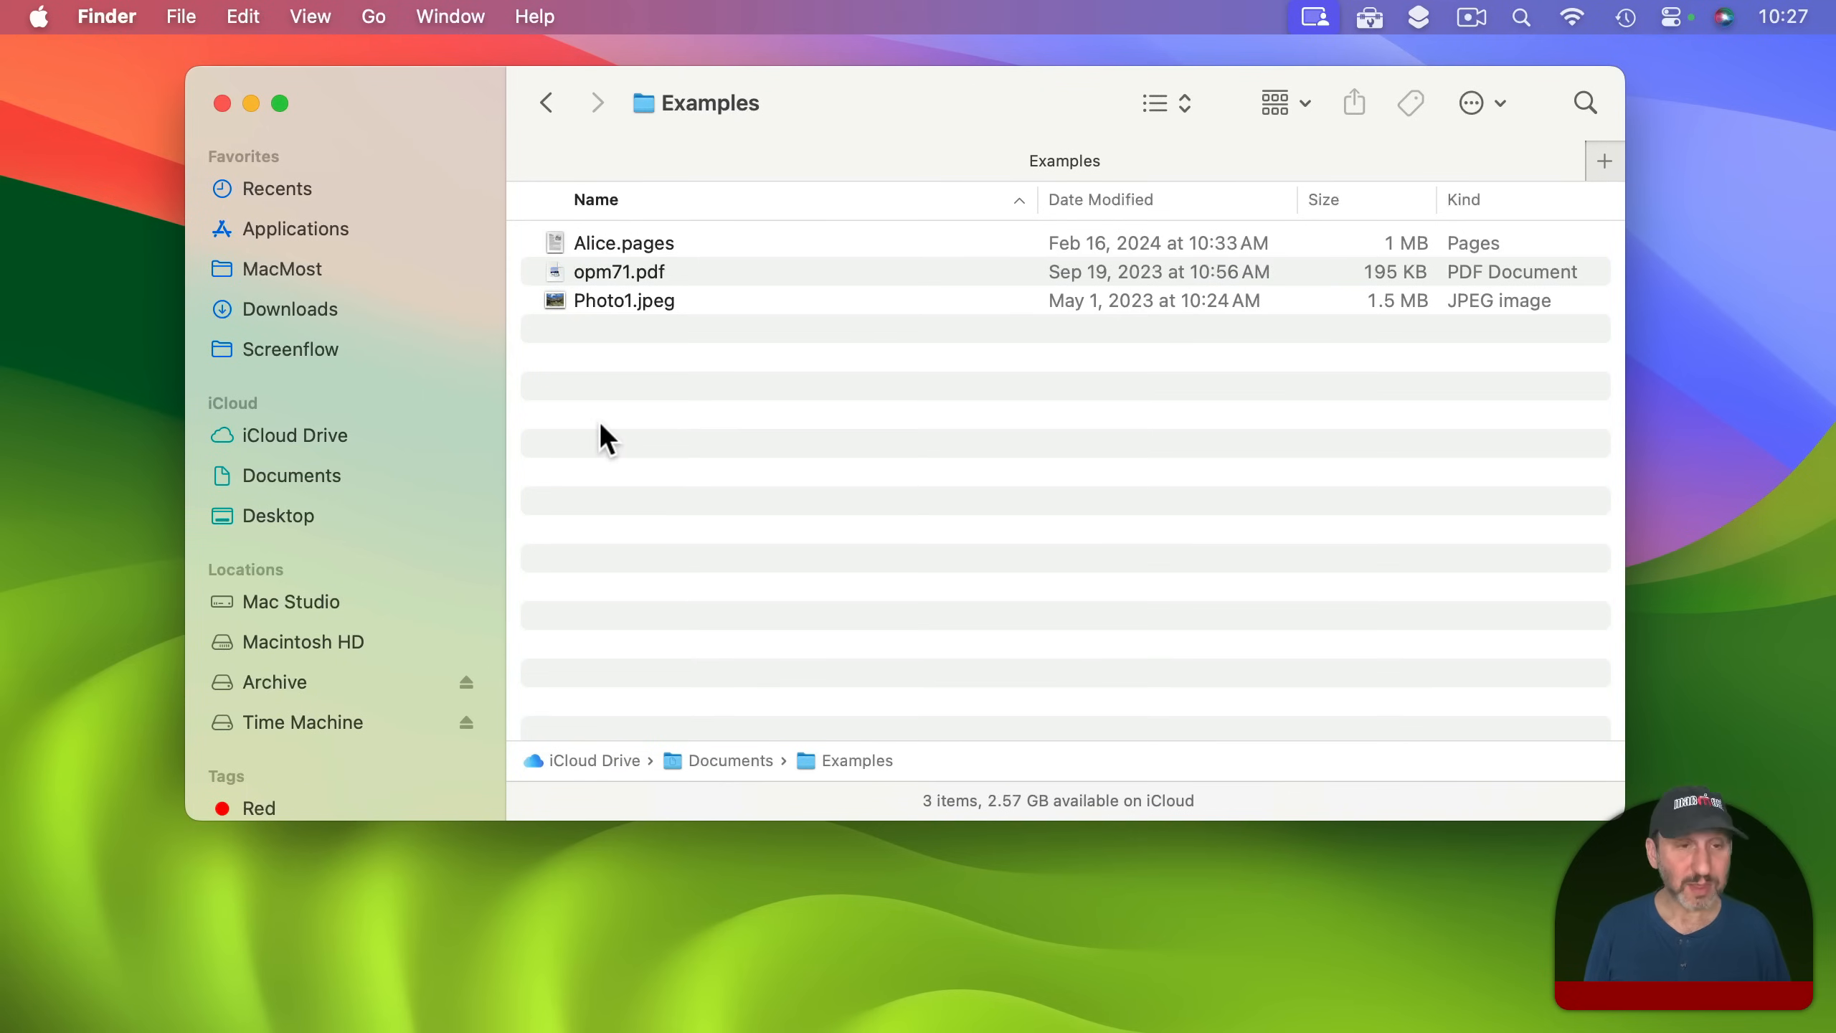
{"action": "left_click", "coordinate": [183, 17]}
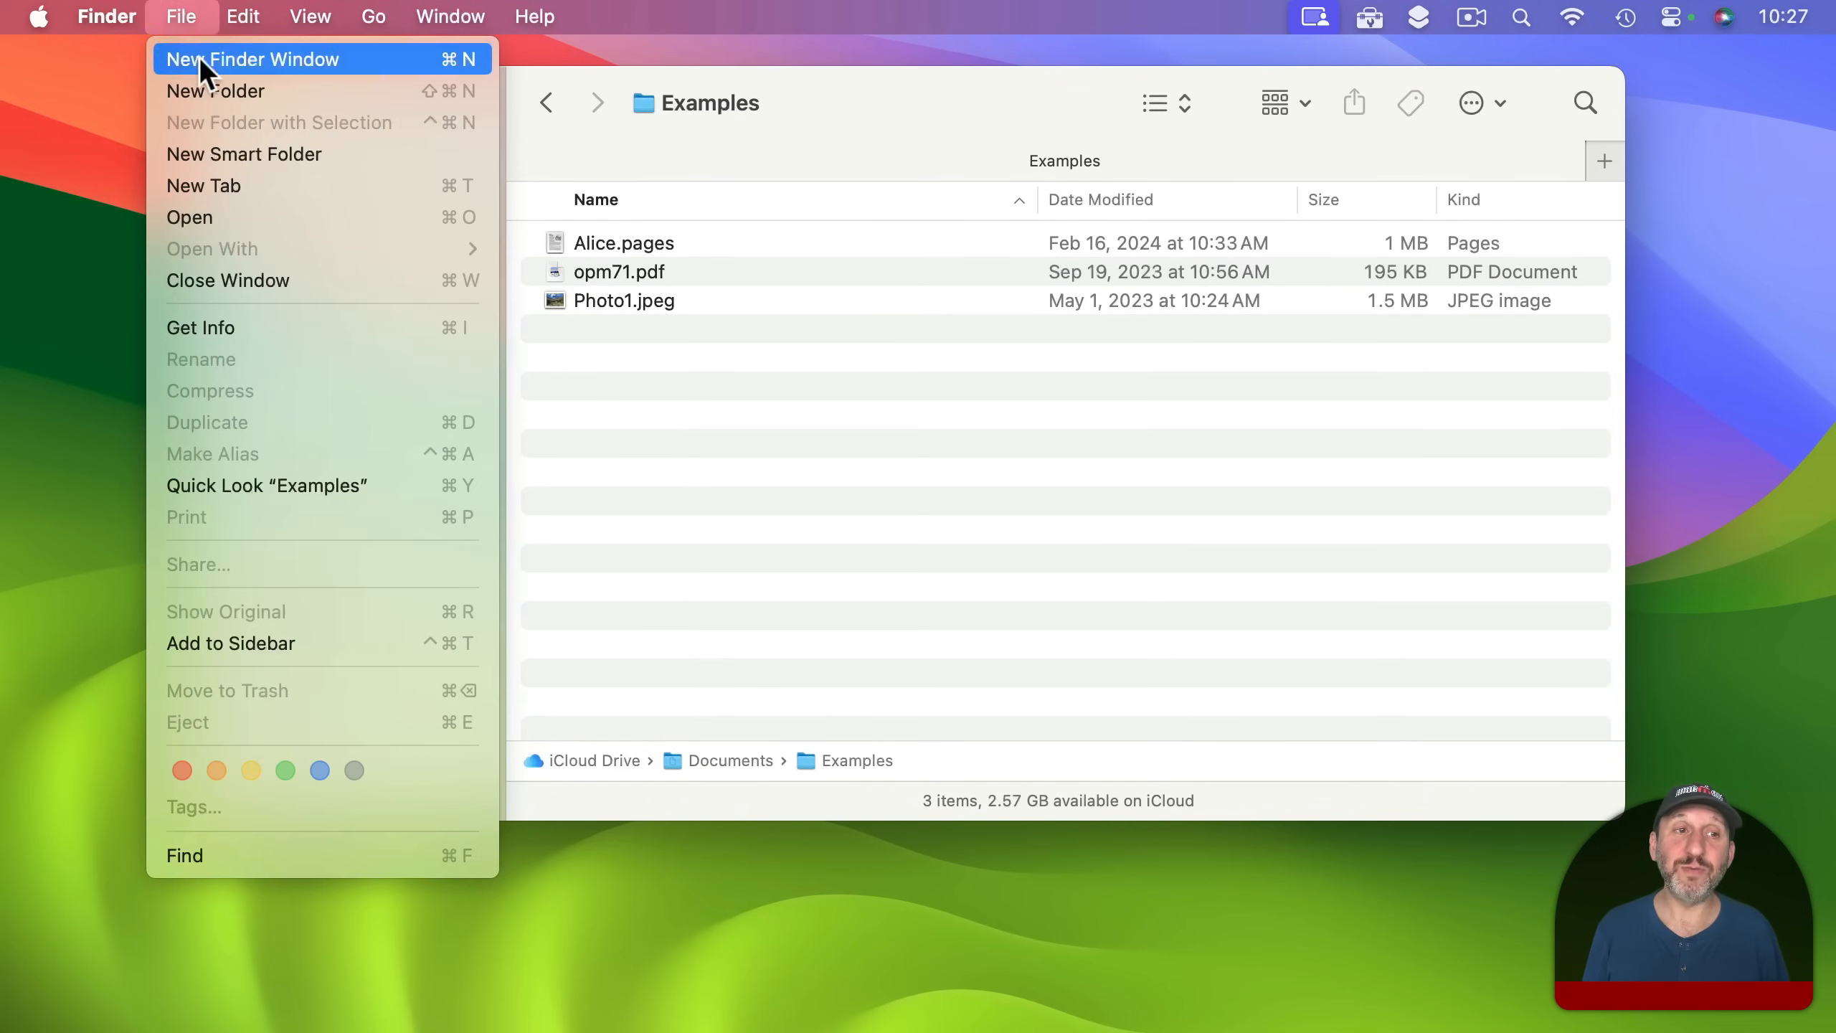
{"action": "left_click", "coordinate": [198, 81]}
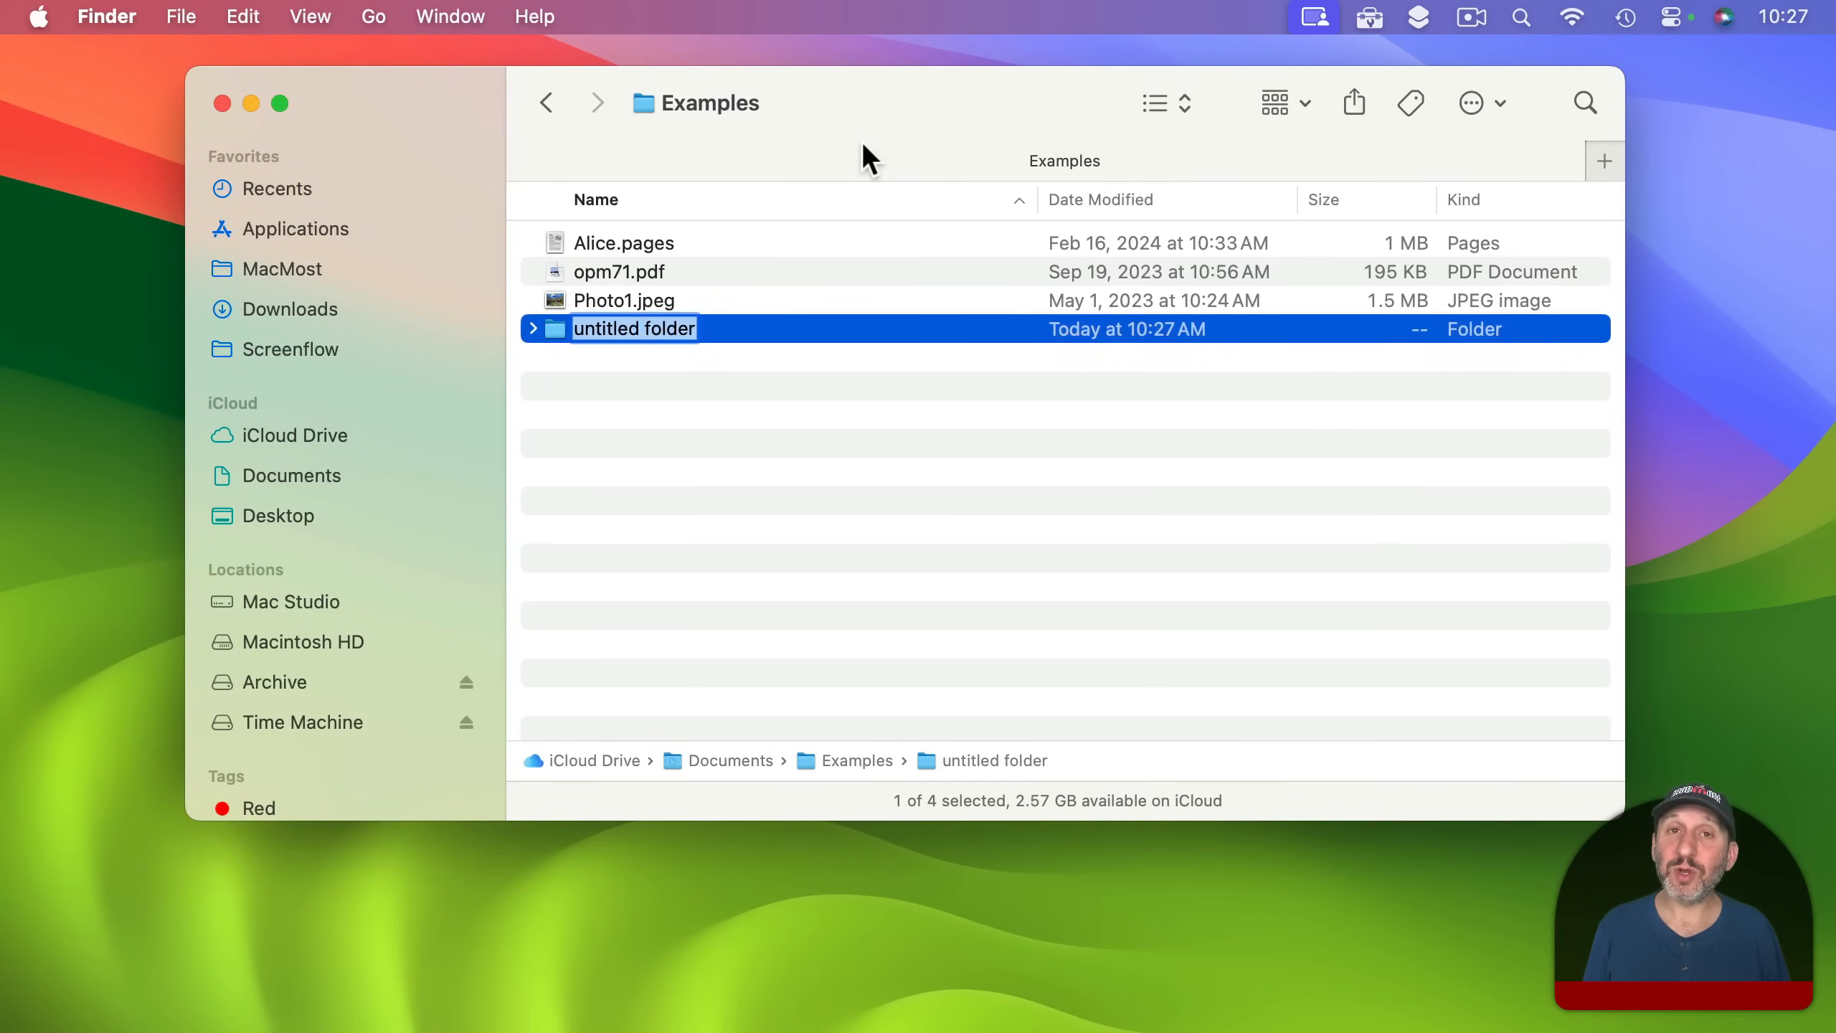
Go up to Documents and rename the untitled folder inside Examples to A Name.
{"action": "key", "text": "super+Up"}
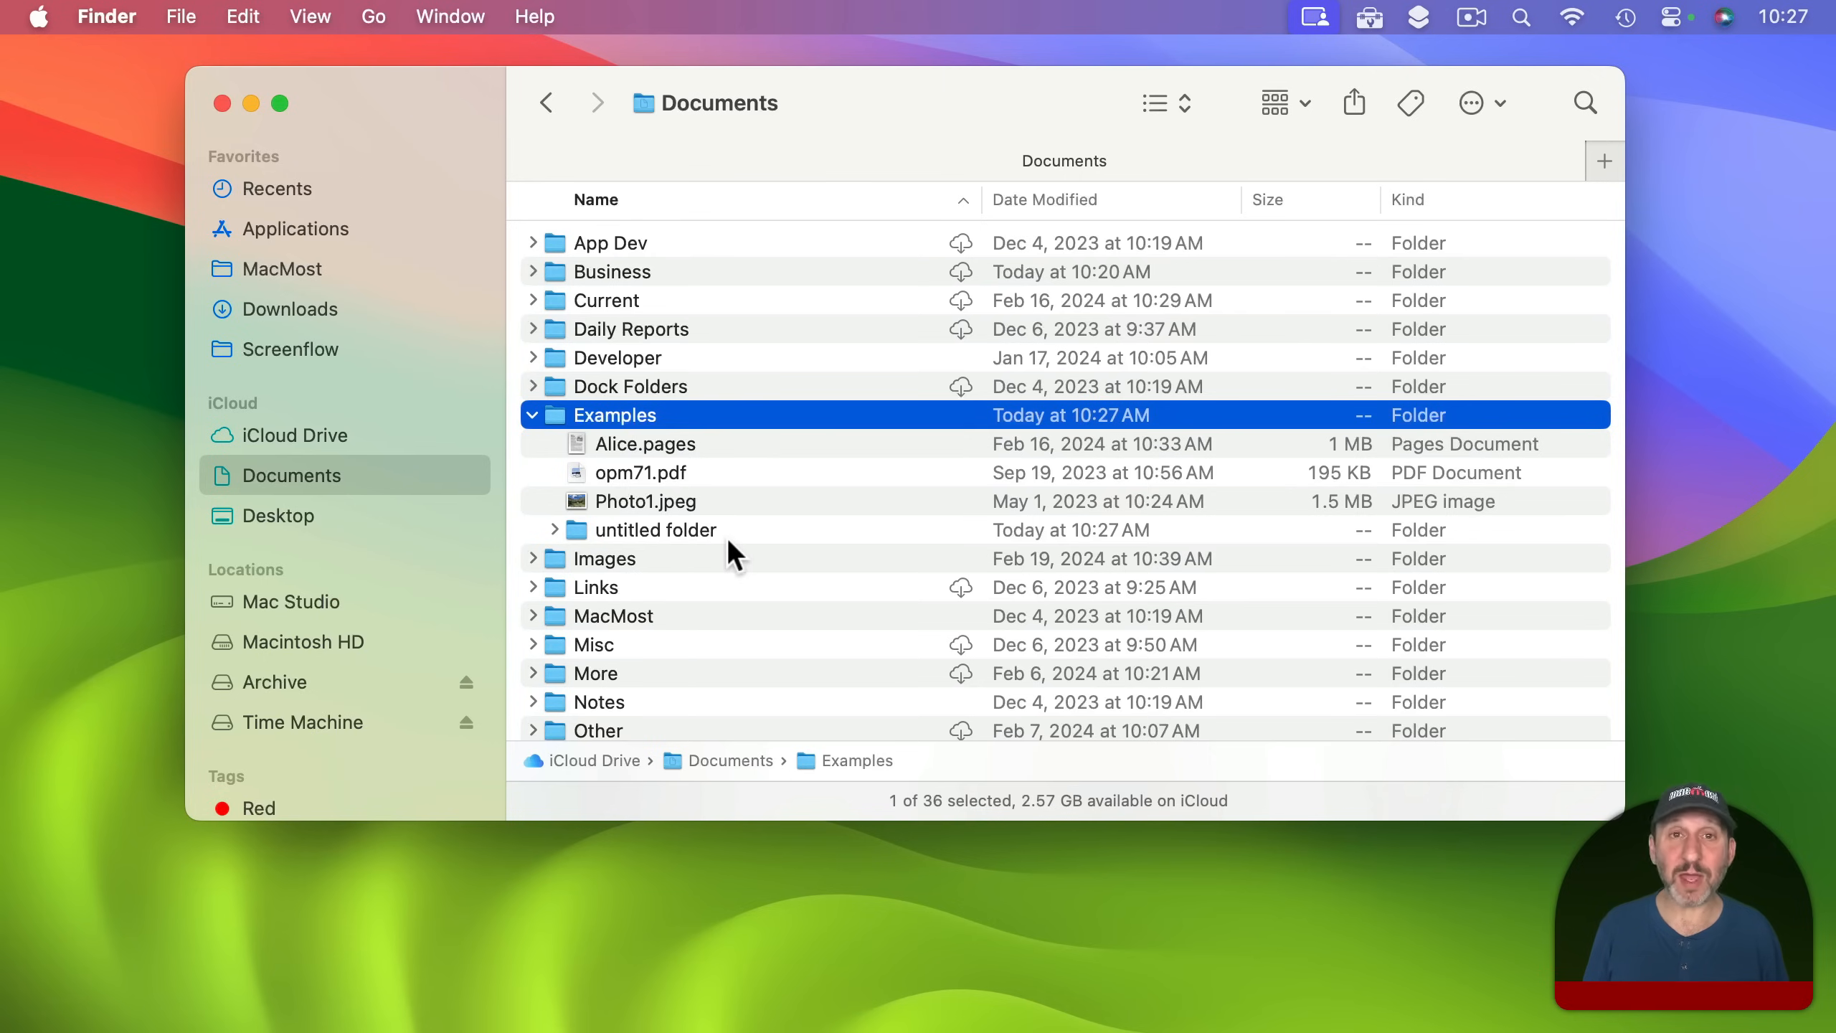
{"action": "left_click", "coordinate": [662, 529]}
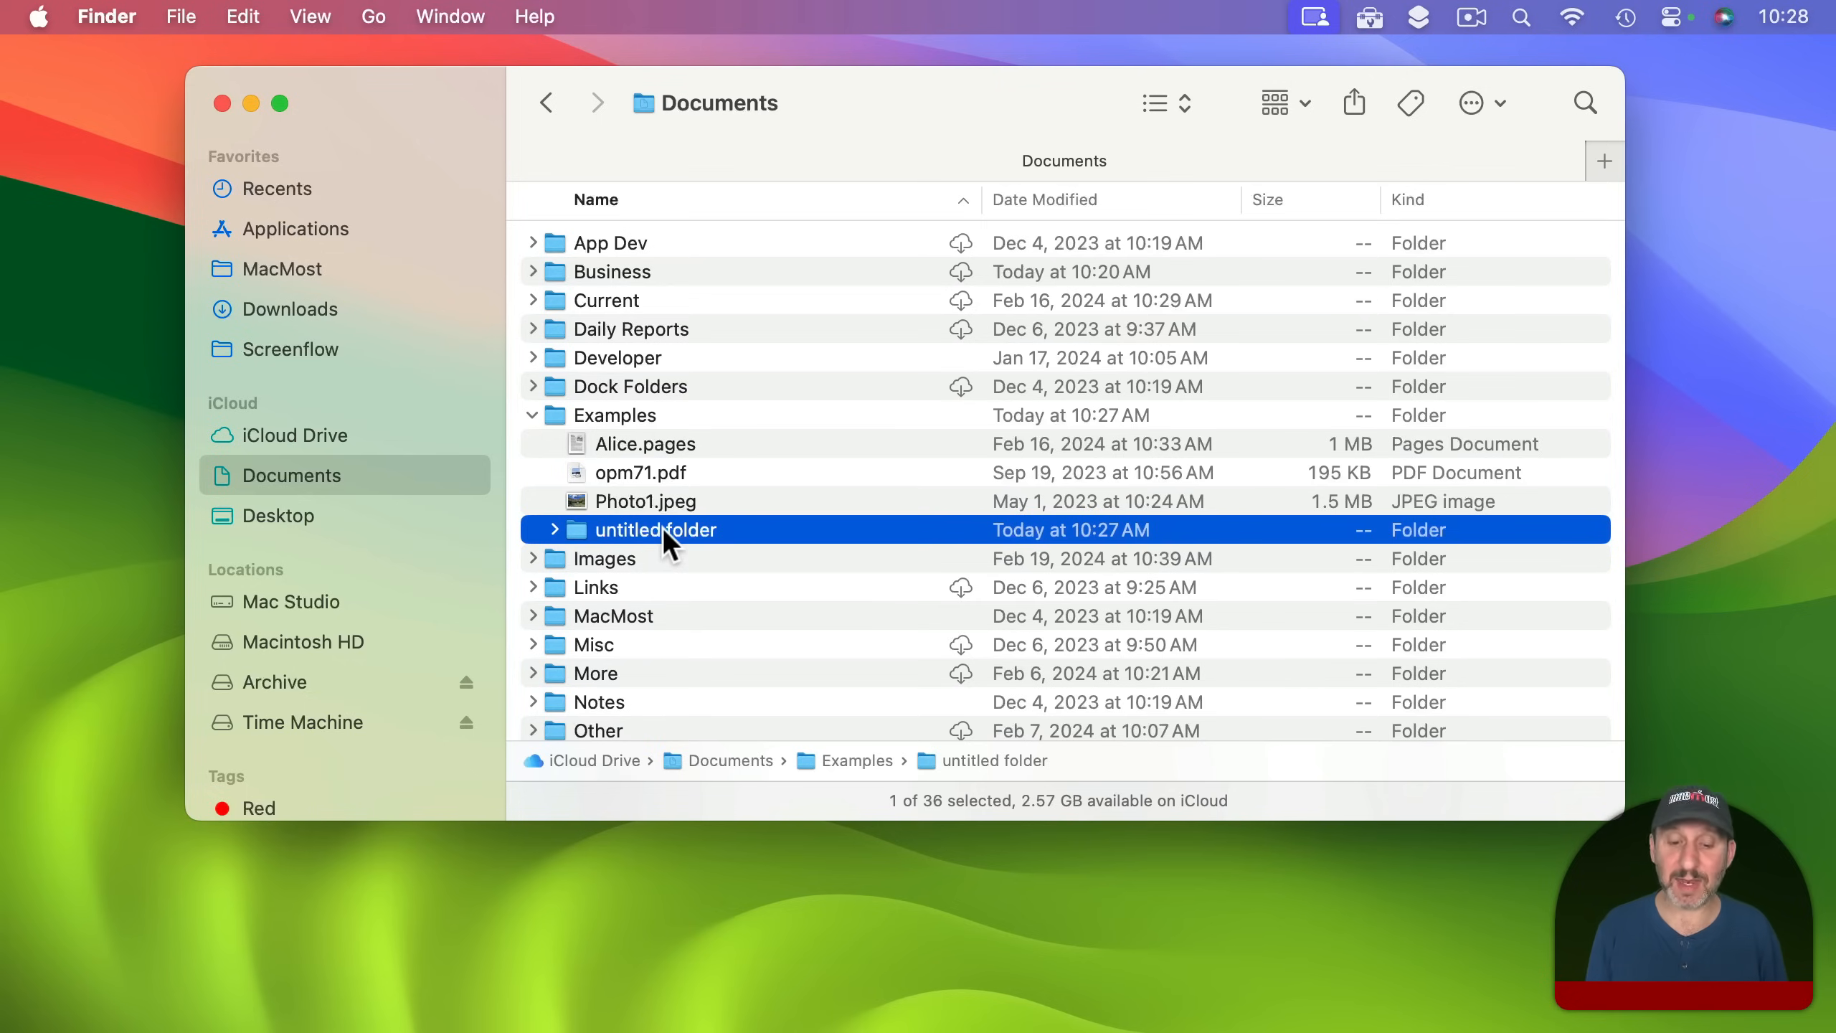
{"action": "key", "text": "Return"}
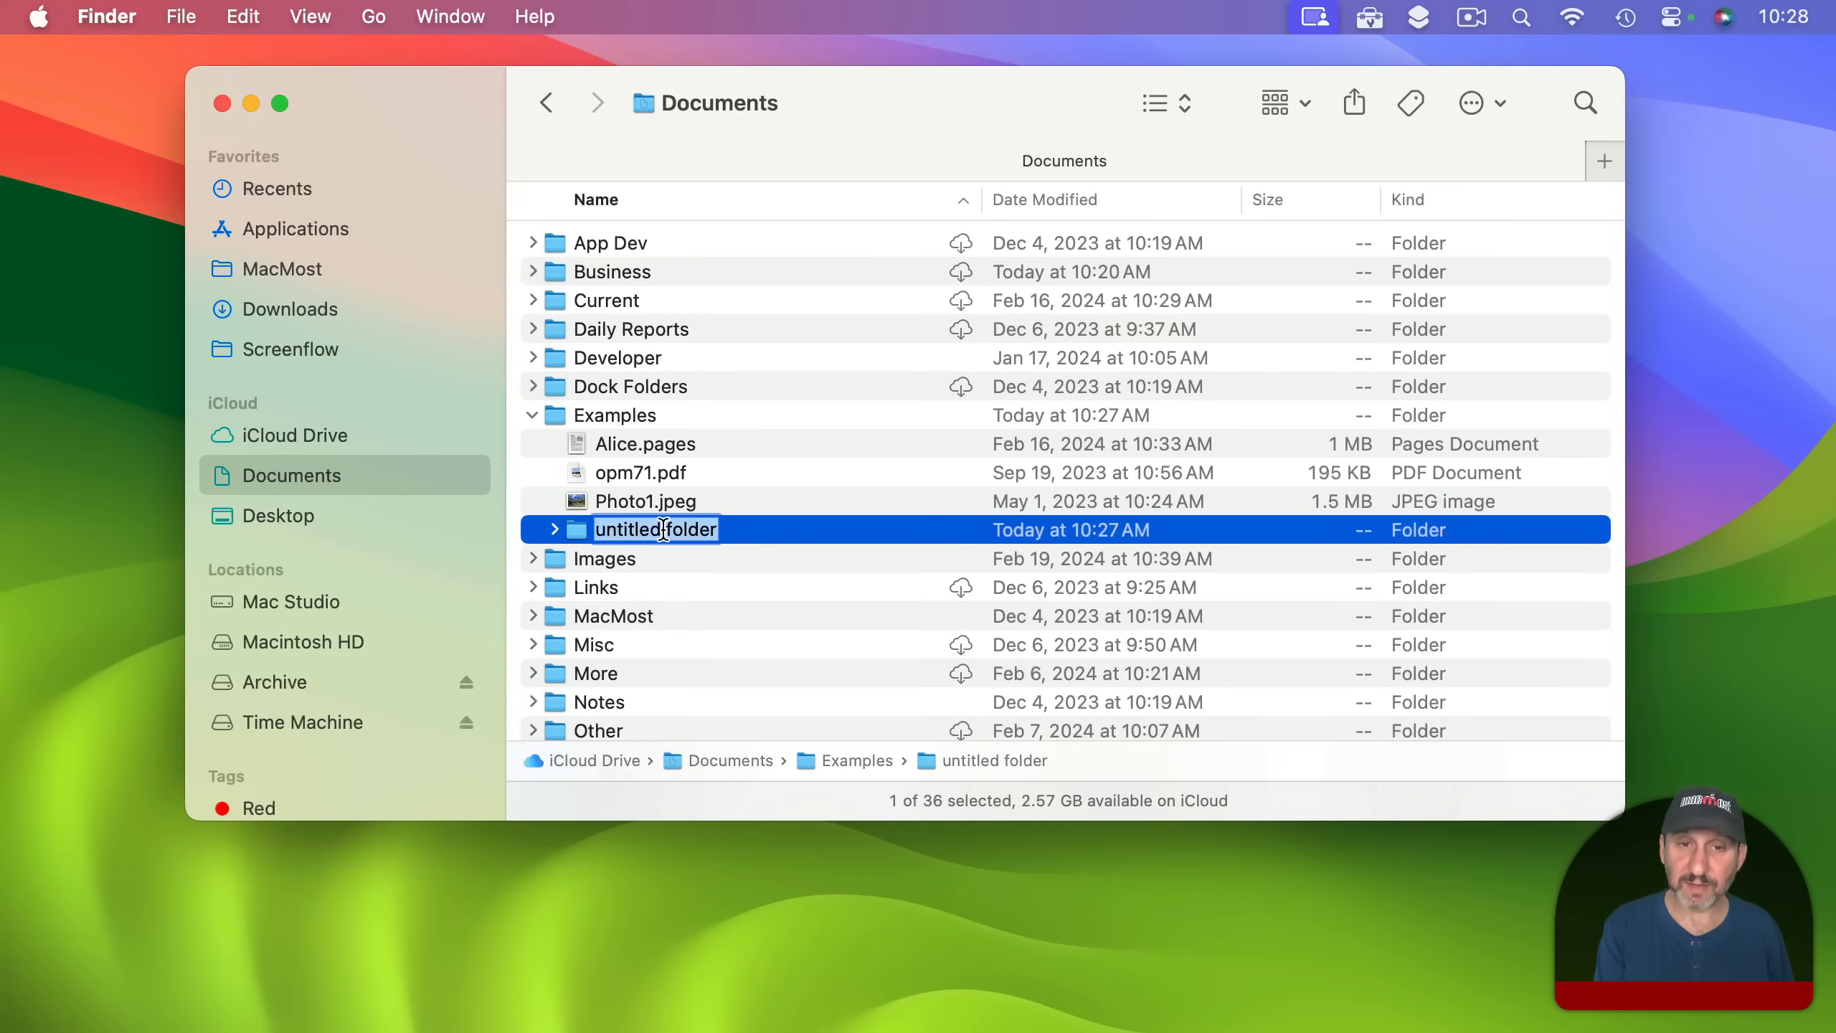
{"action": "type", "text": "A Name"}
{"action": "key", "text": "Return"}
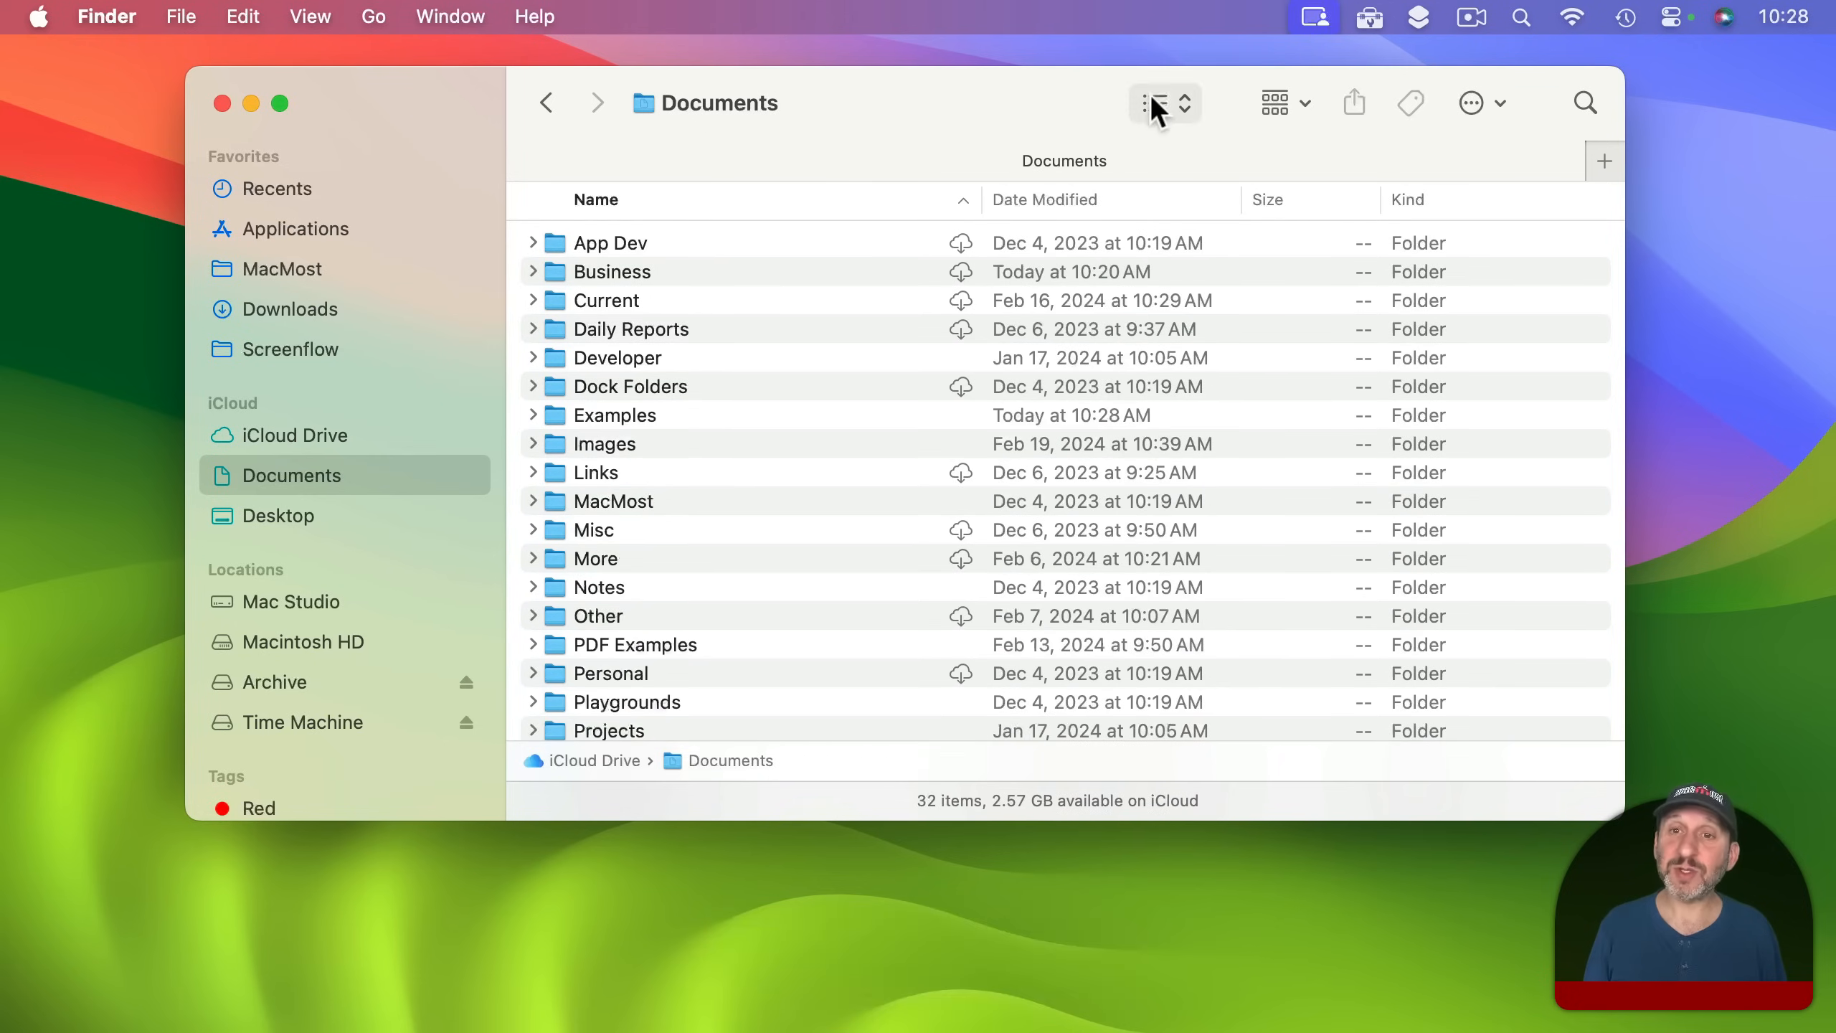
Show Documents as icons, open Examples to check its folder path, and return to Documents.
{"action": "left_click", "coordinate": [1153, 99]}
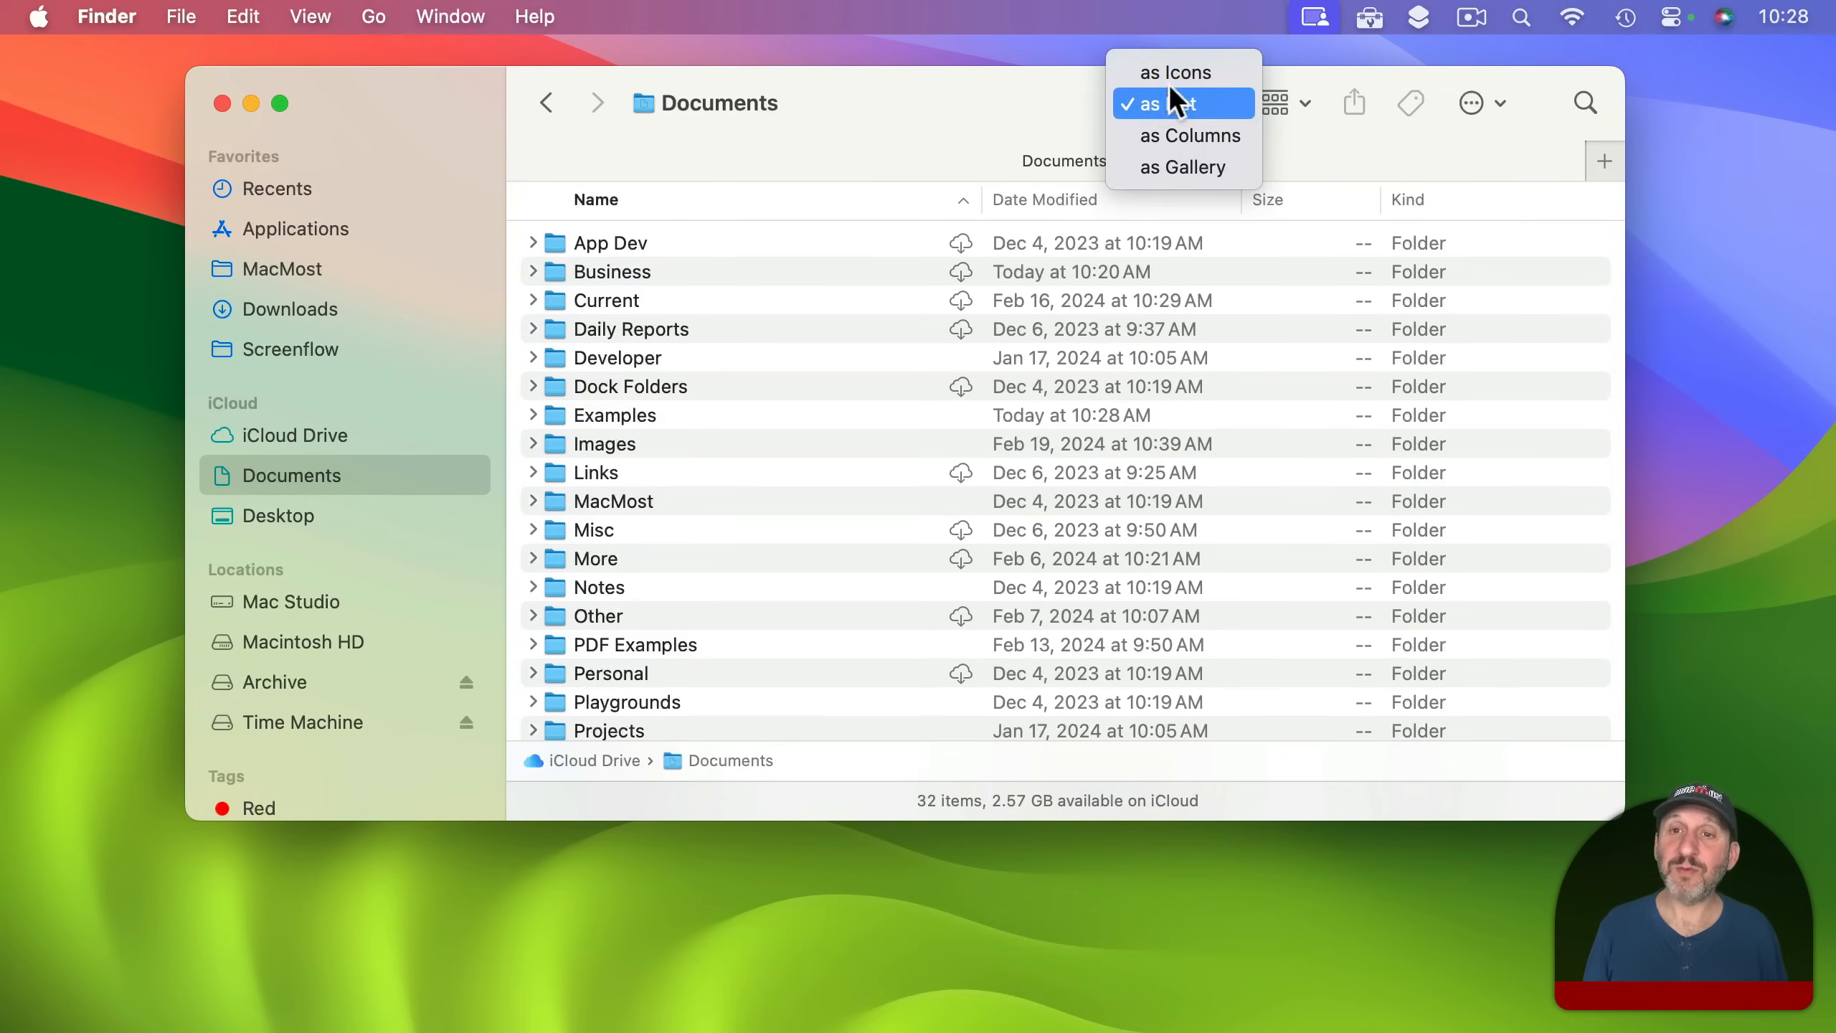
{"action": "left_click", "coordinate": [1171, 75]}
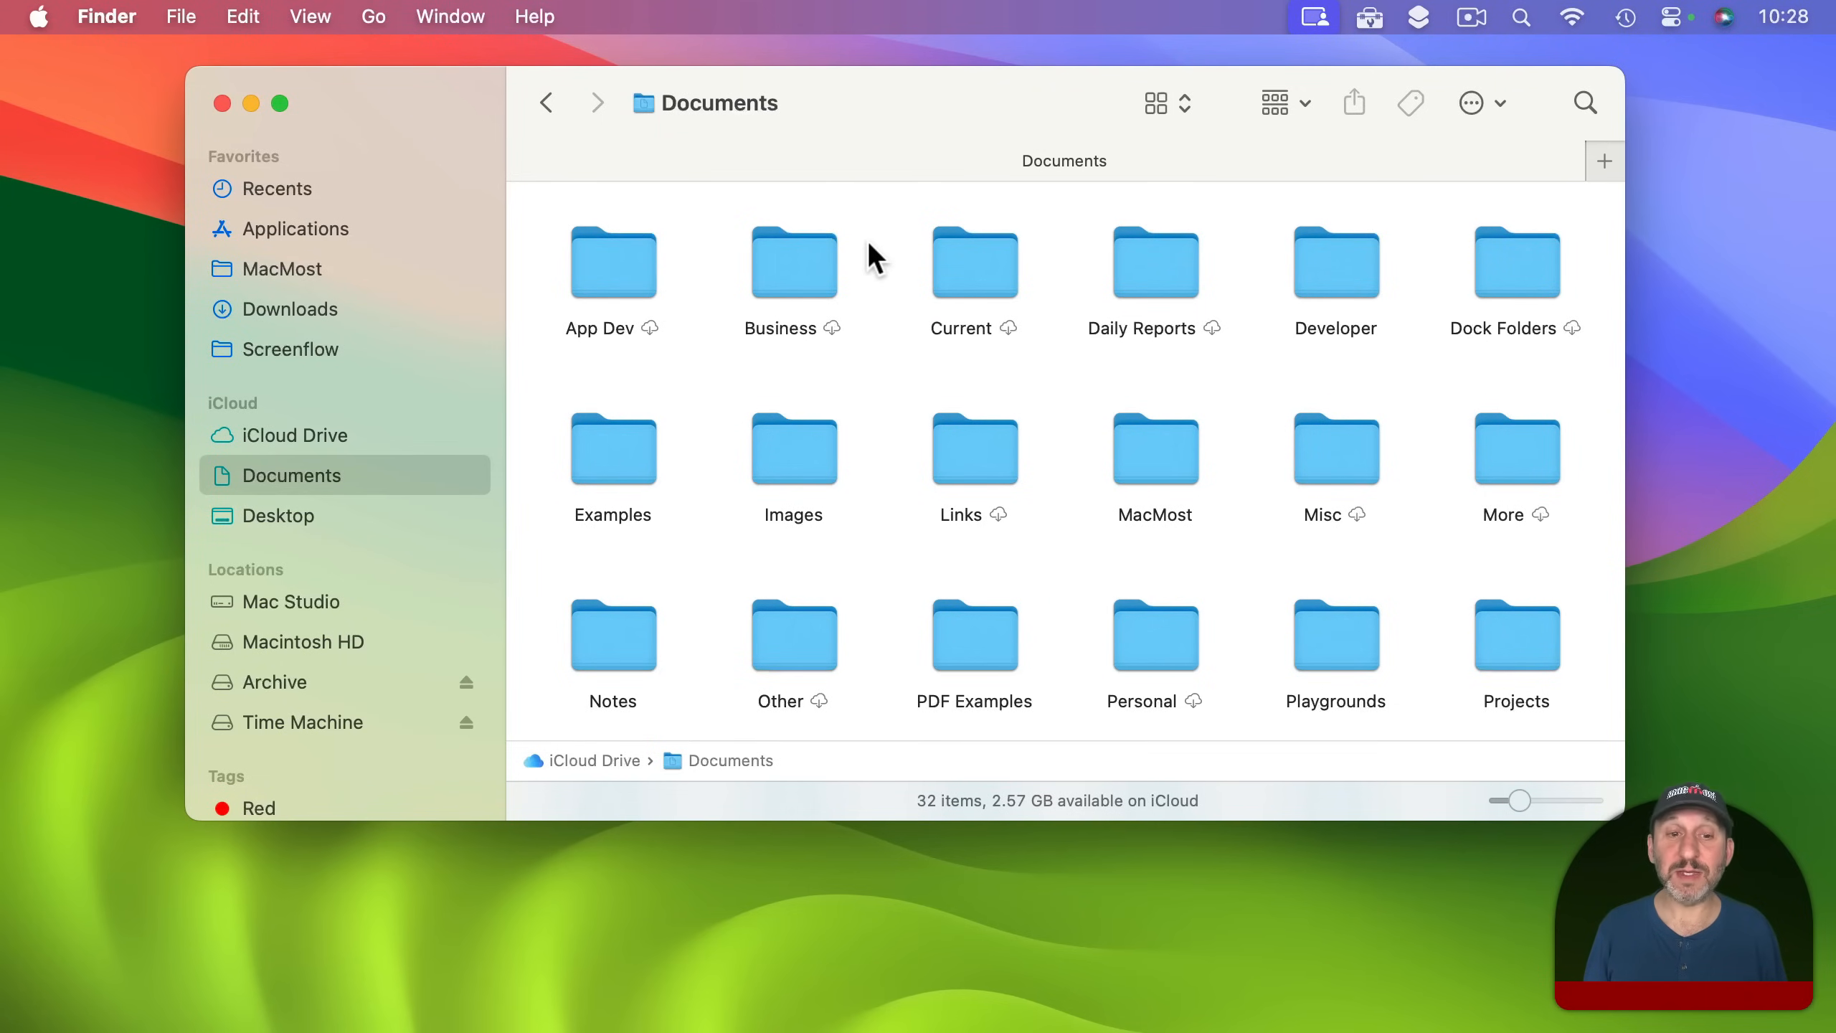
{"action": "double_click", "coordinate": [614, 443]}
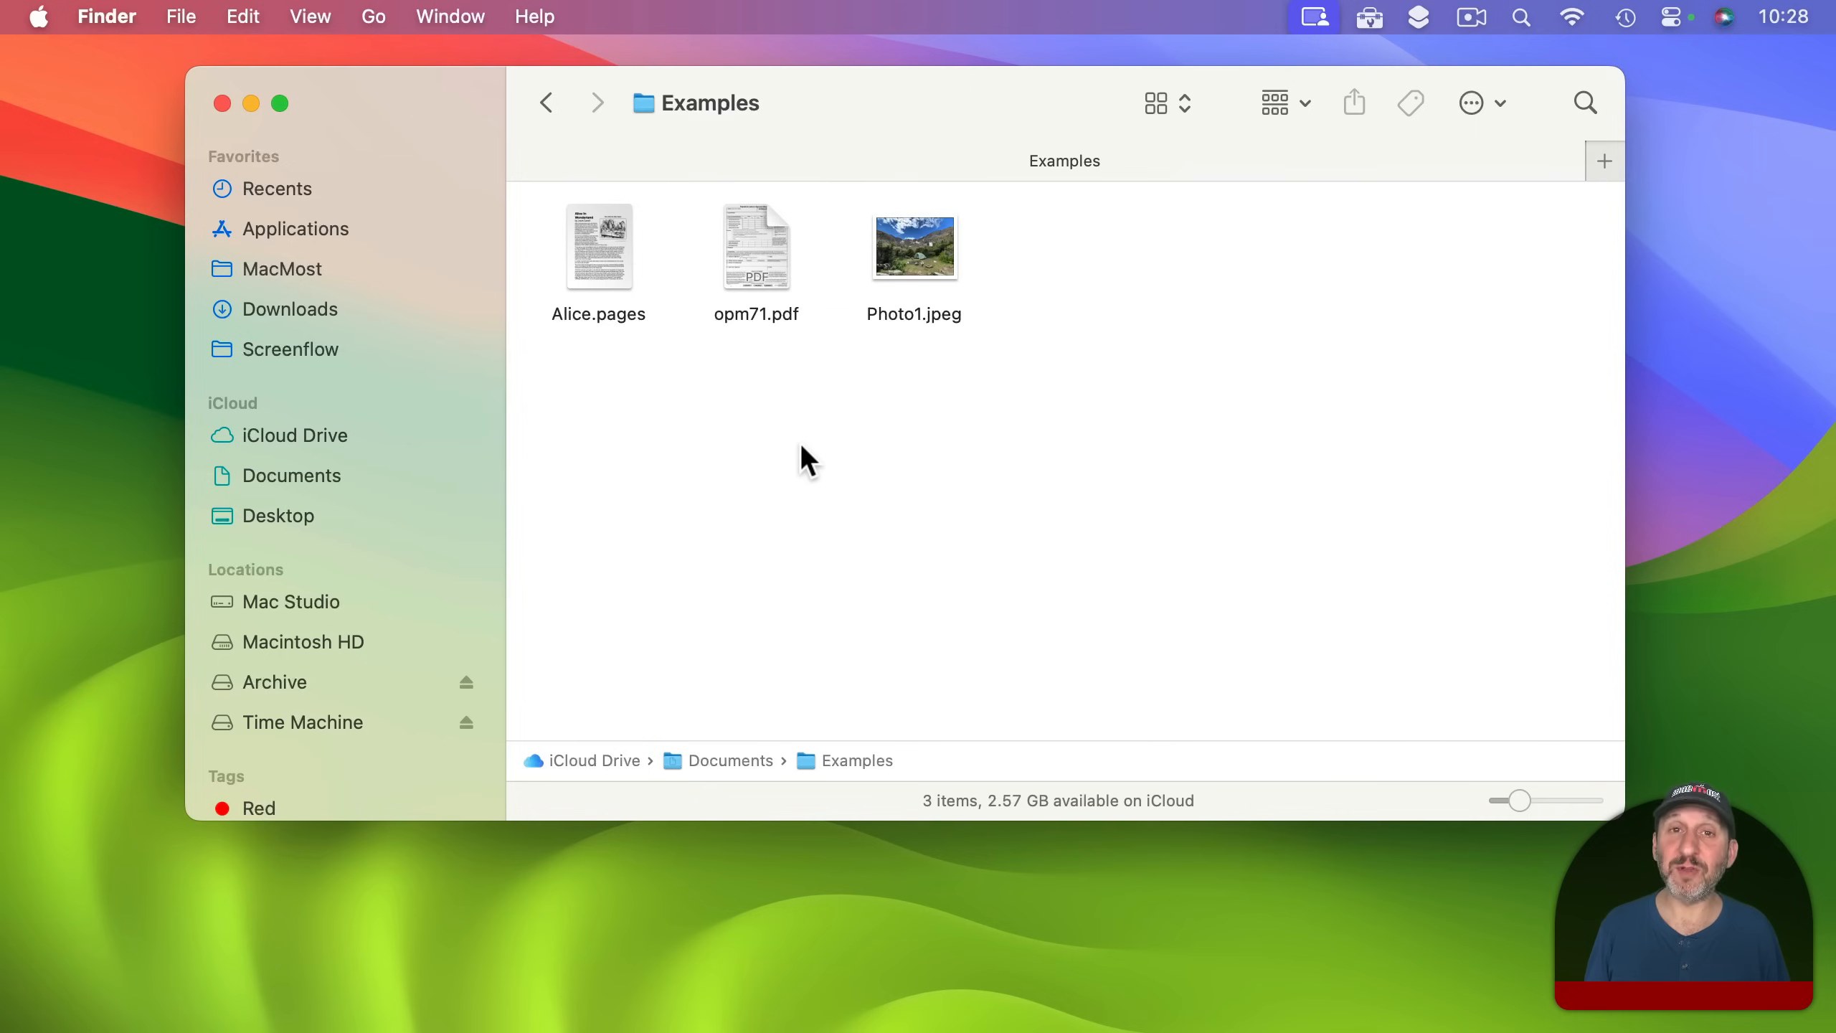
{"action": "left_click", "coordinate": [700, 103], "text": "super"}
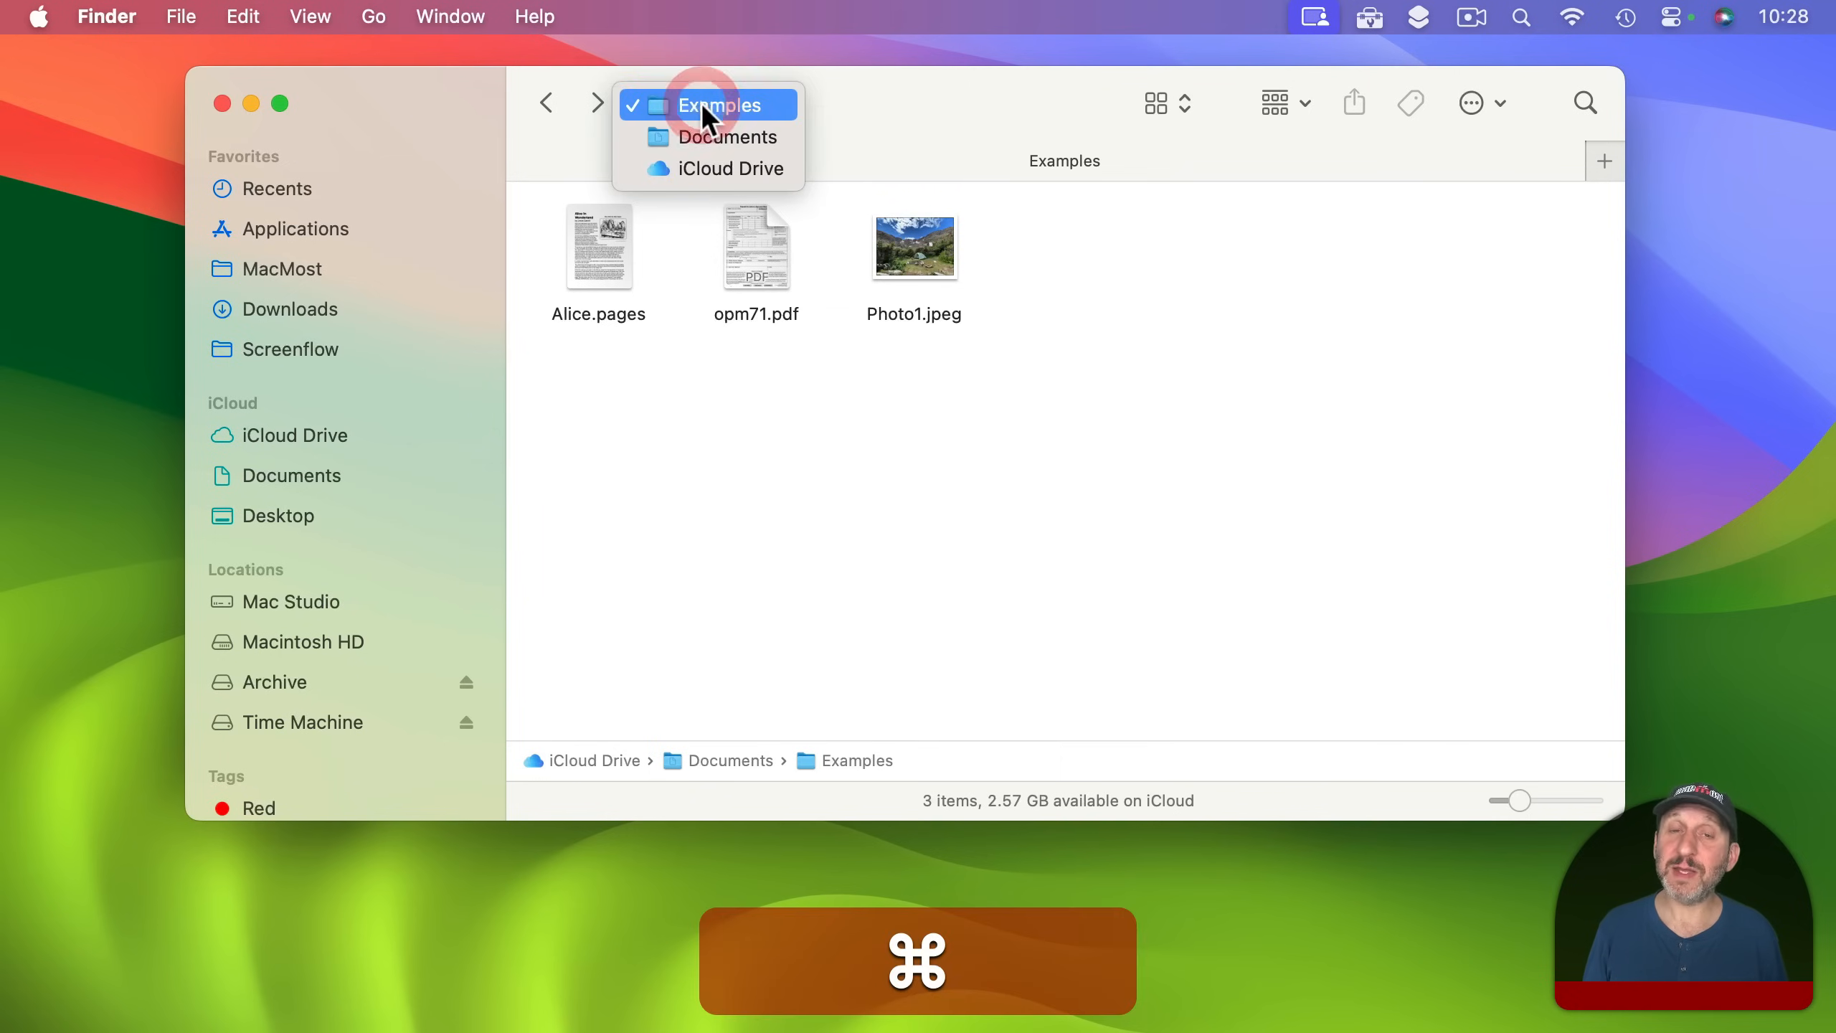
{"action": "left_click", "coordinate": [743, 137]}
Show Documents as columns and create a new folder inside the Examples folder.
{"action": "left_click", "coordinate": [1164, 103]}
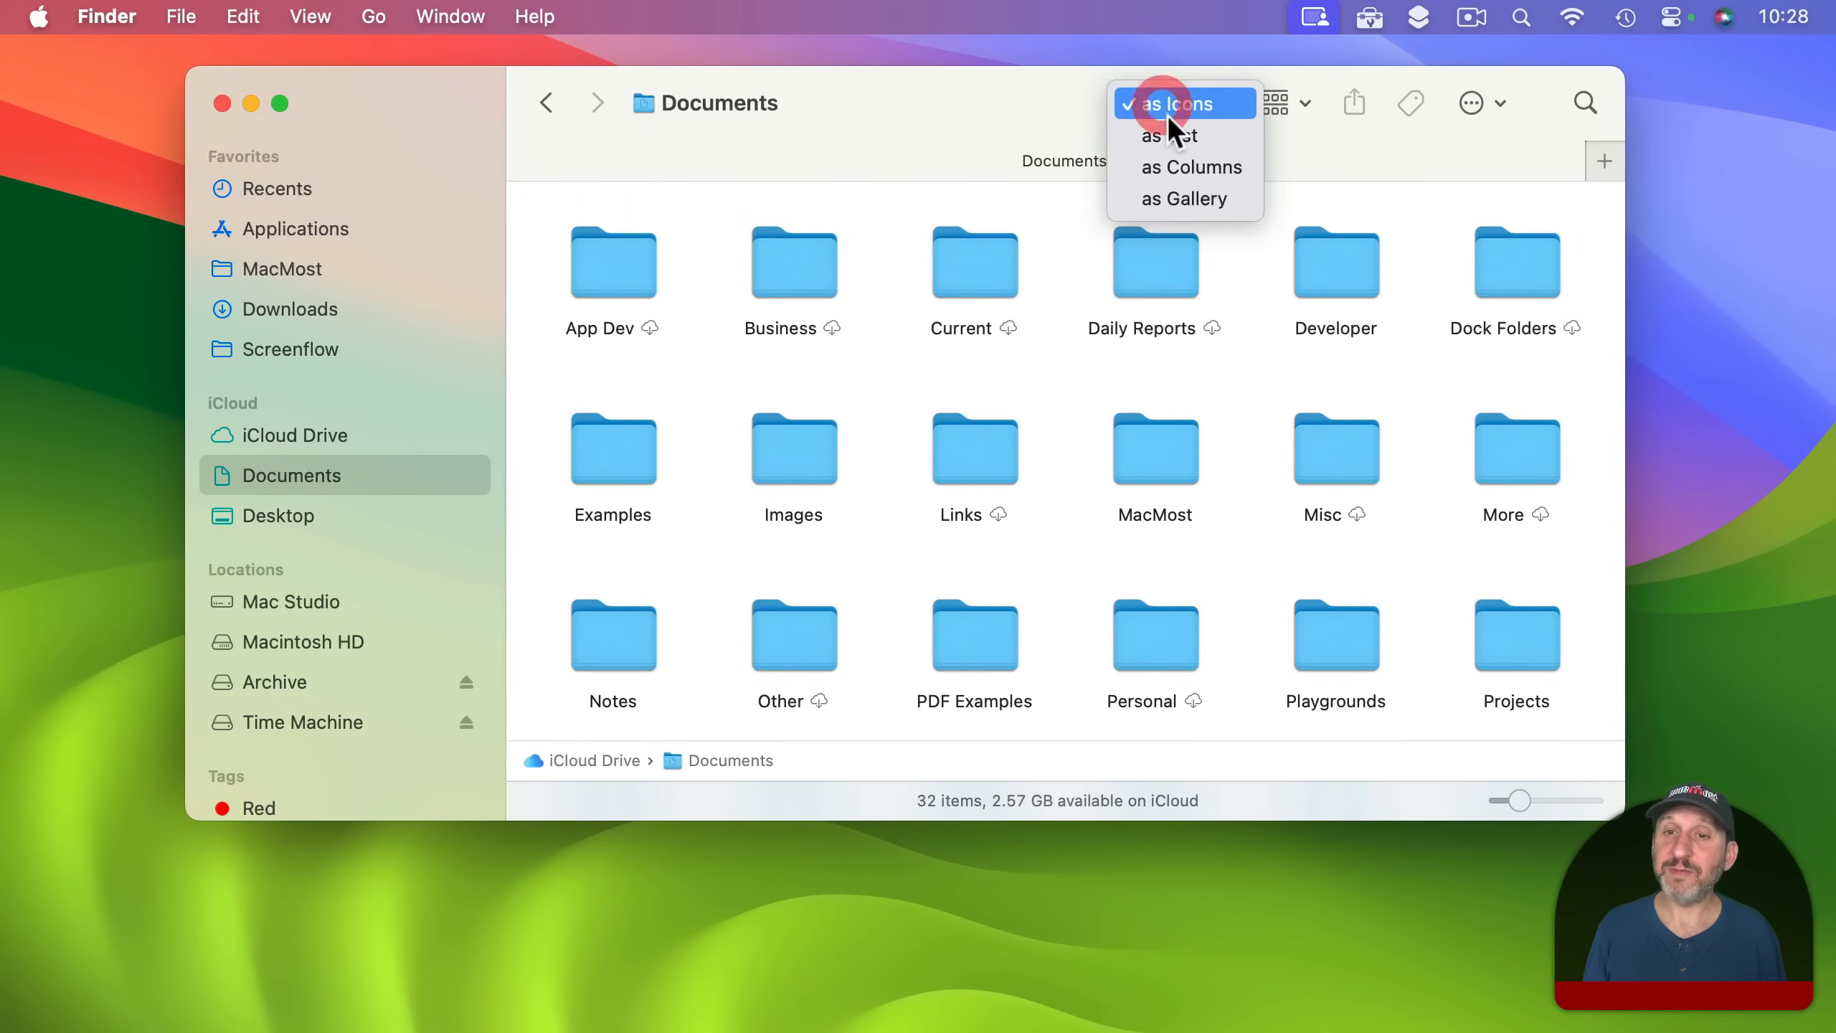
{"action": "left_click", "coordinate": [1171, 167]}
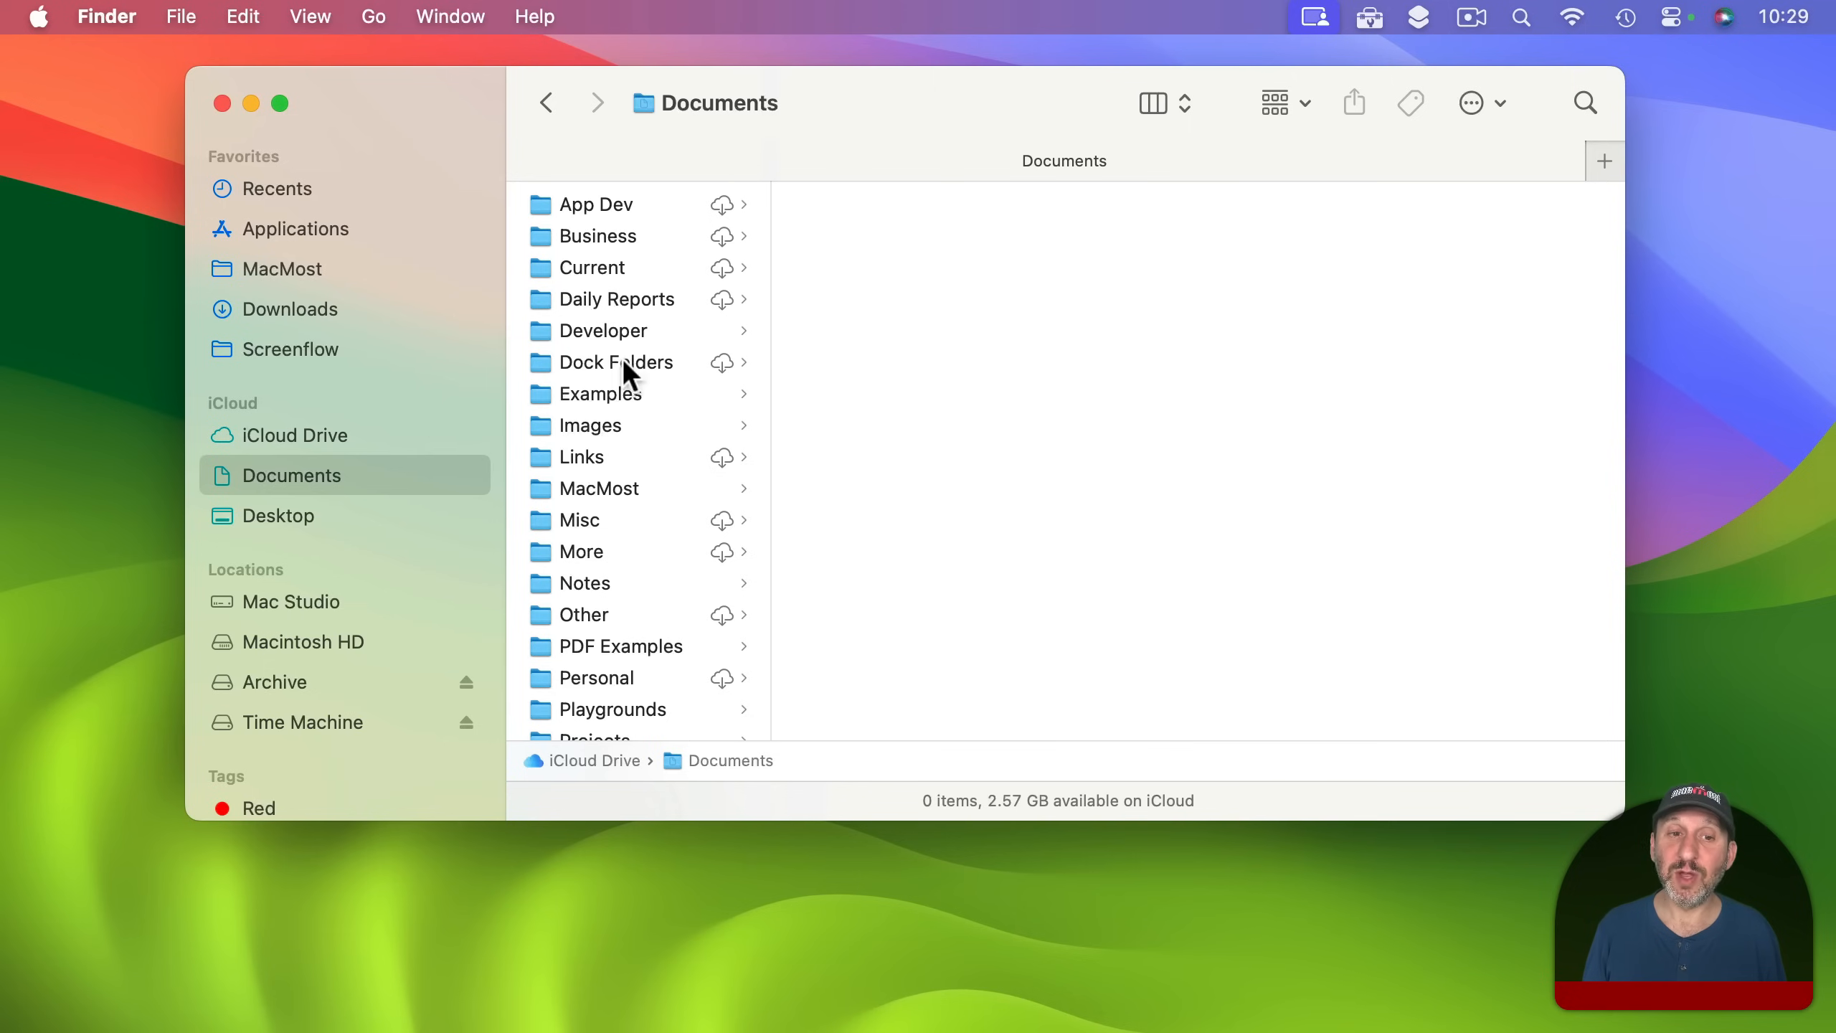
{"action": "left_click", "coordinate": [600, 395]}
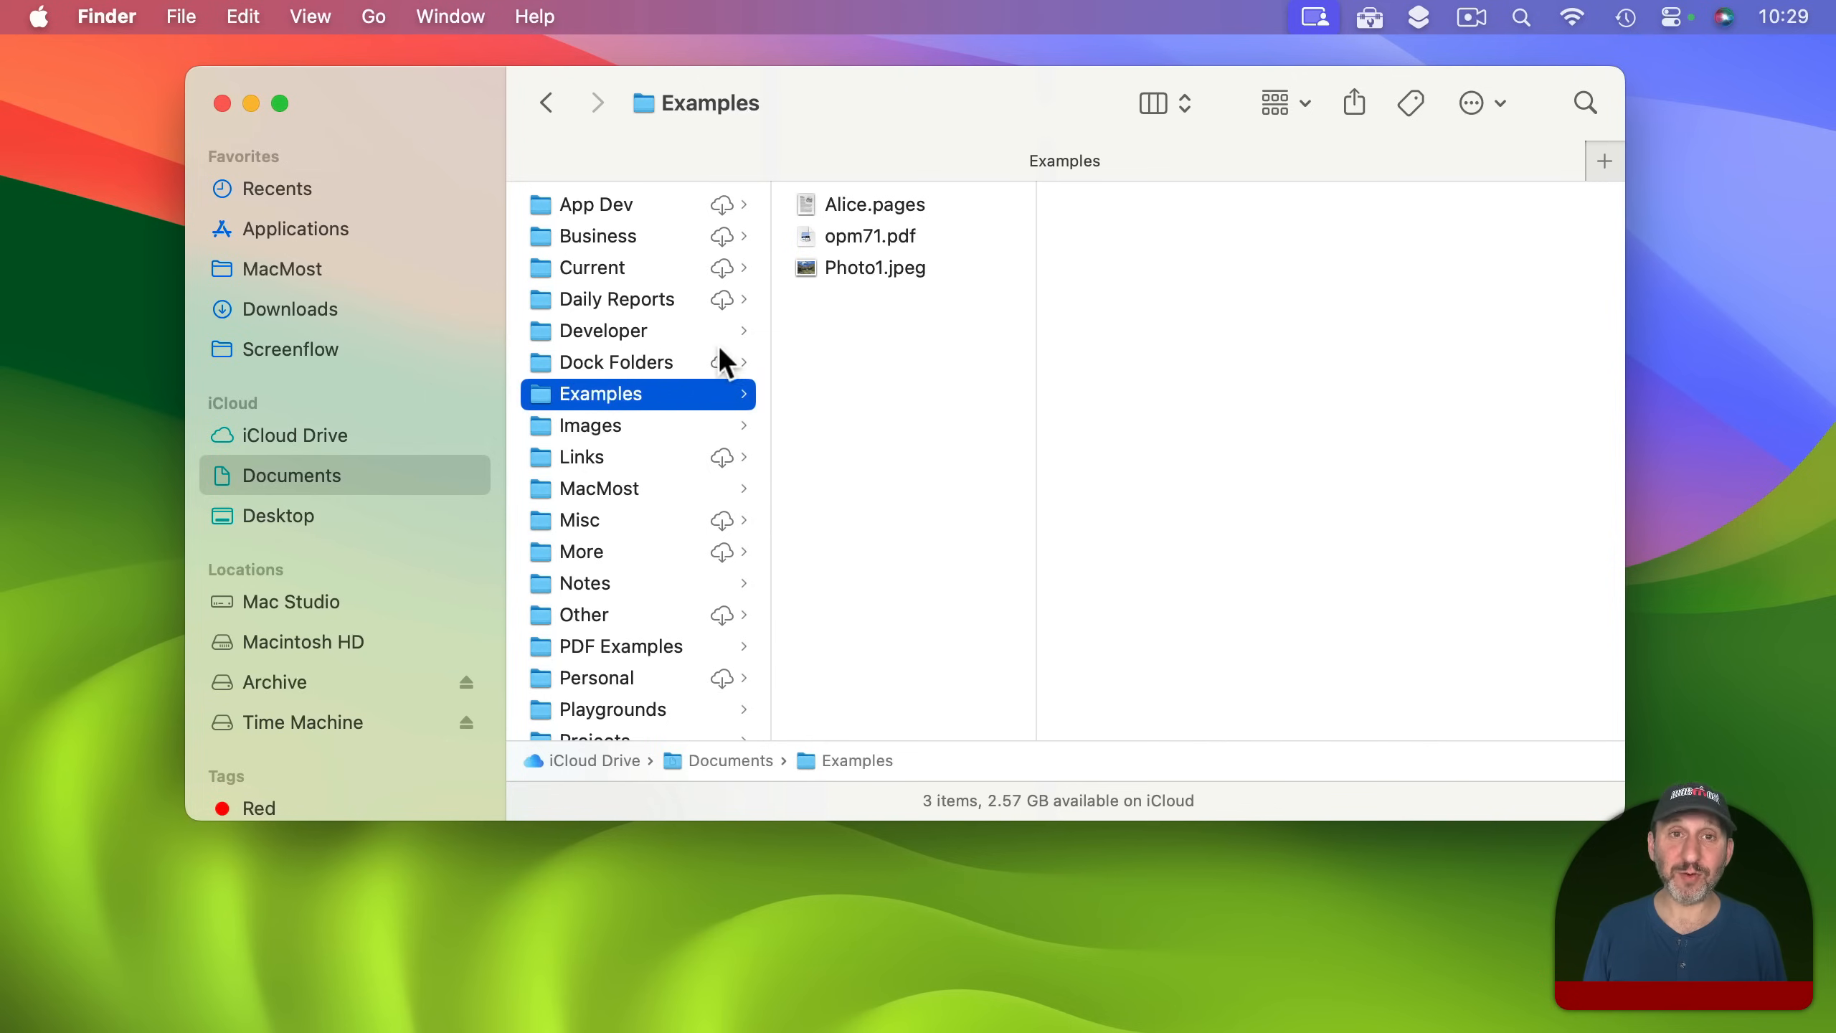
{"action": "left_click", "coordinate": [180, 17]}
{"action": "left_click", "coordinate": [192, 86]}
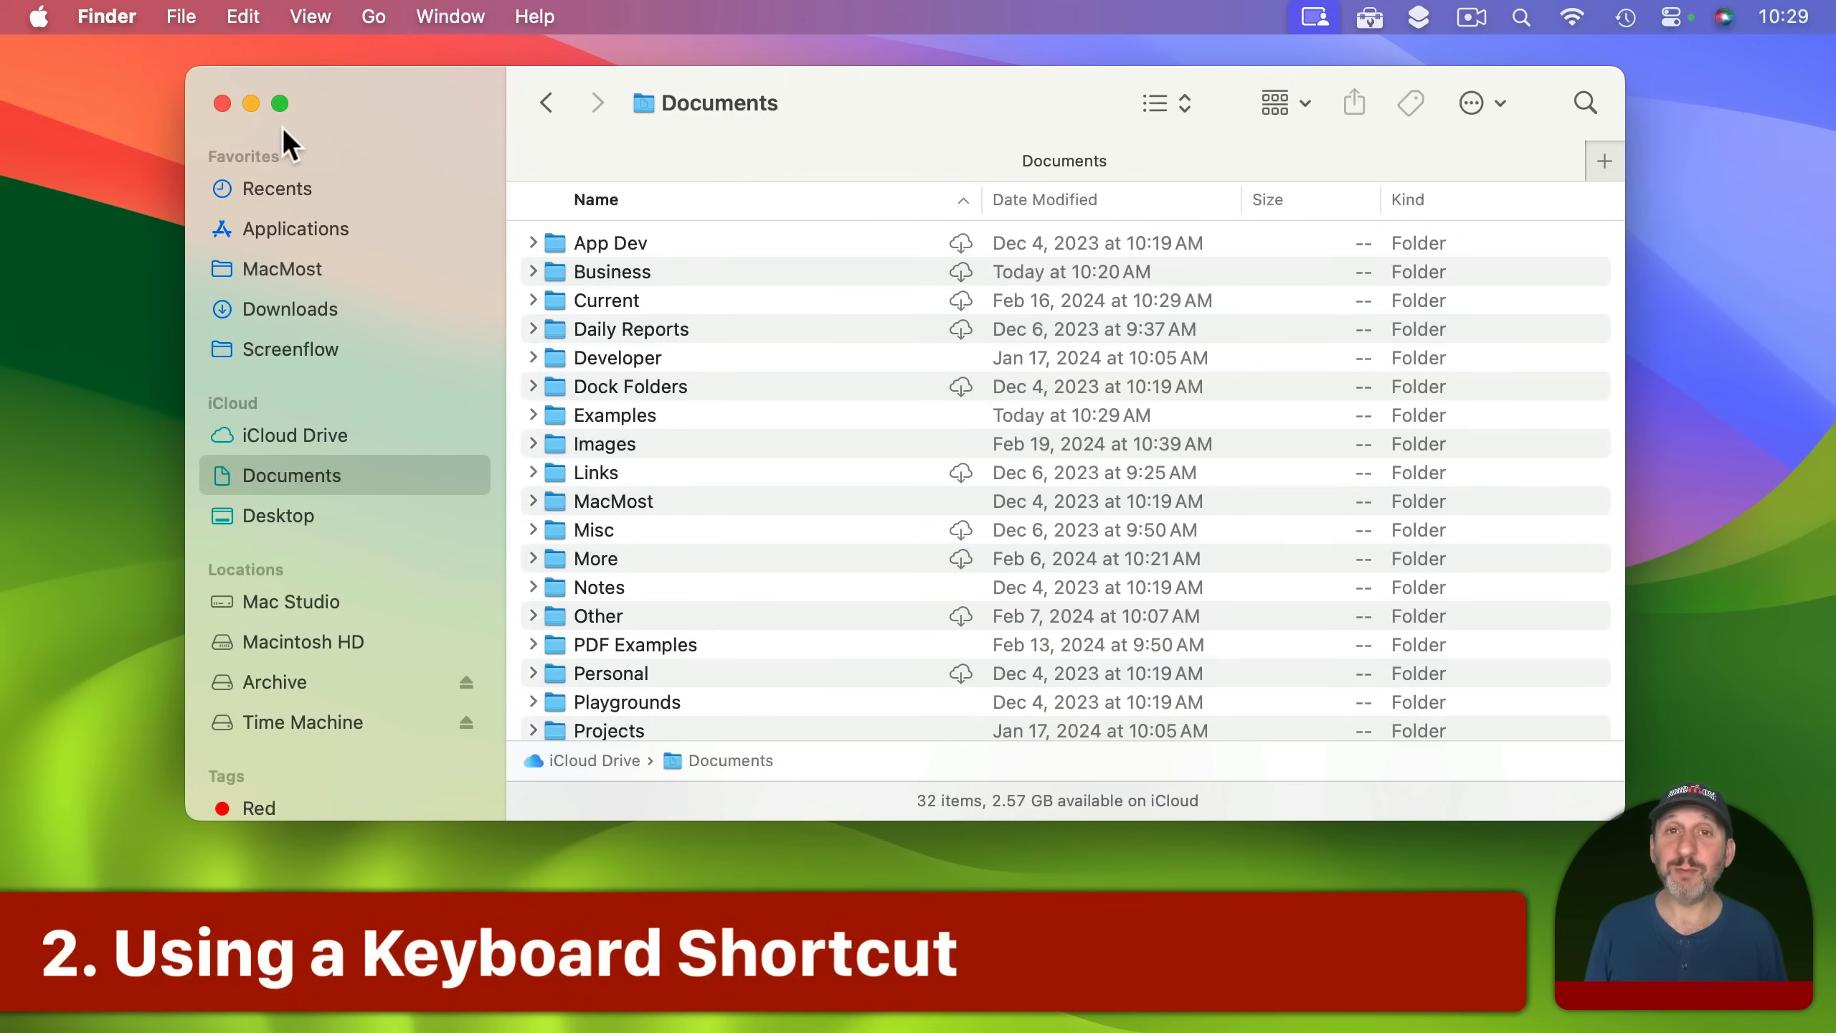
Check the shortcut for the New Folder command and create a new folder in Documents.
{"action": "left_click", "coordinate": [183, 17]}
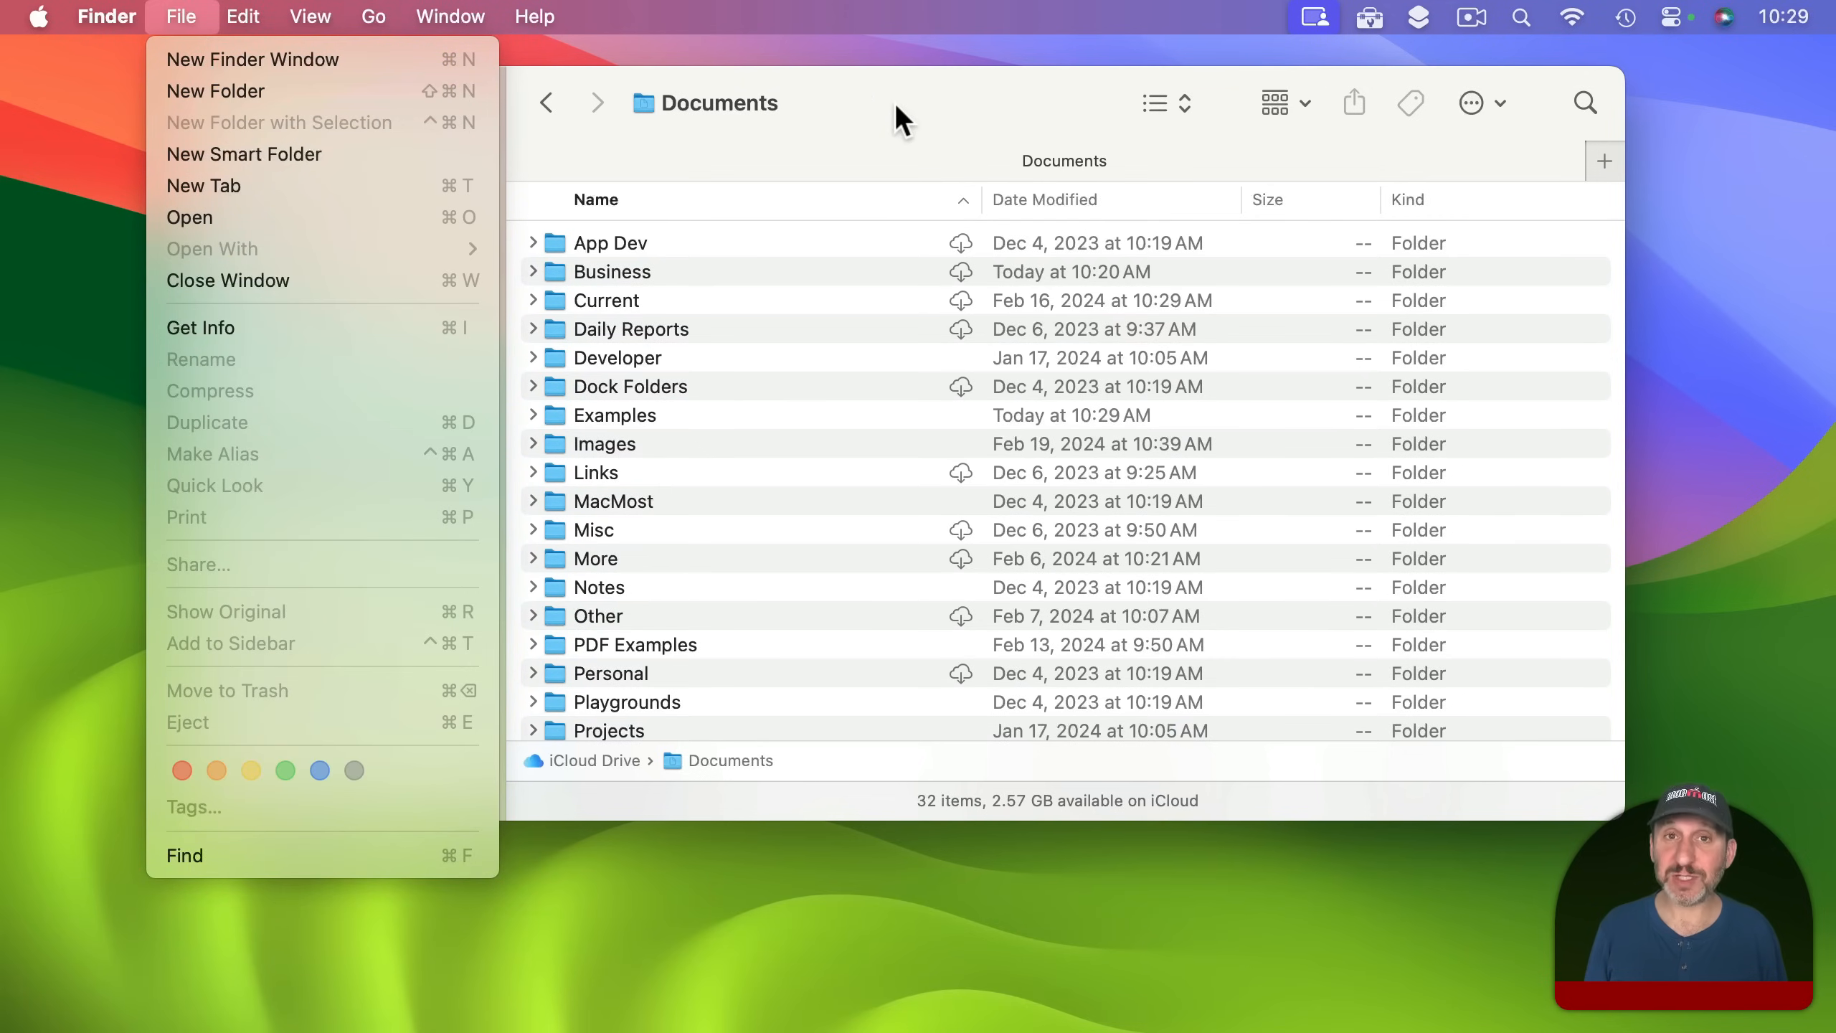
{"action": "left_click", "coordinate": [900, 119]}
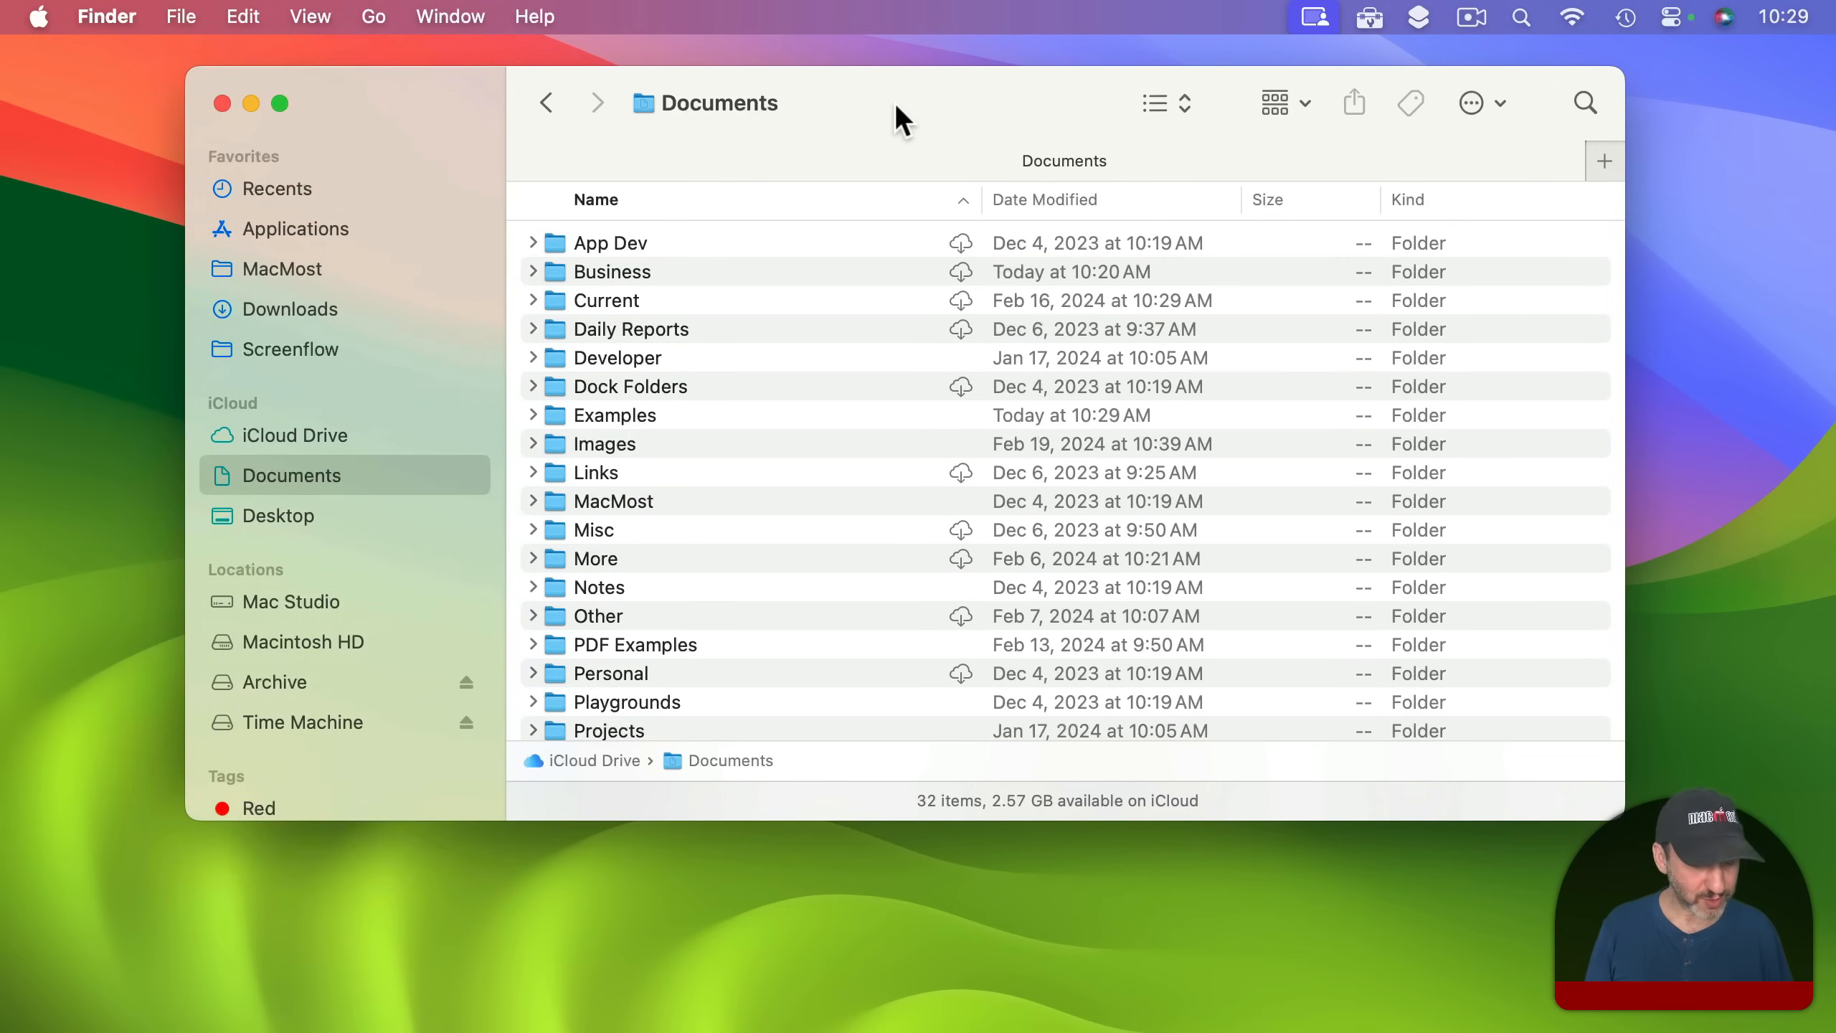
{"action": "key", "text": "shift+super+n"}
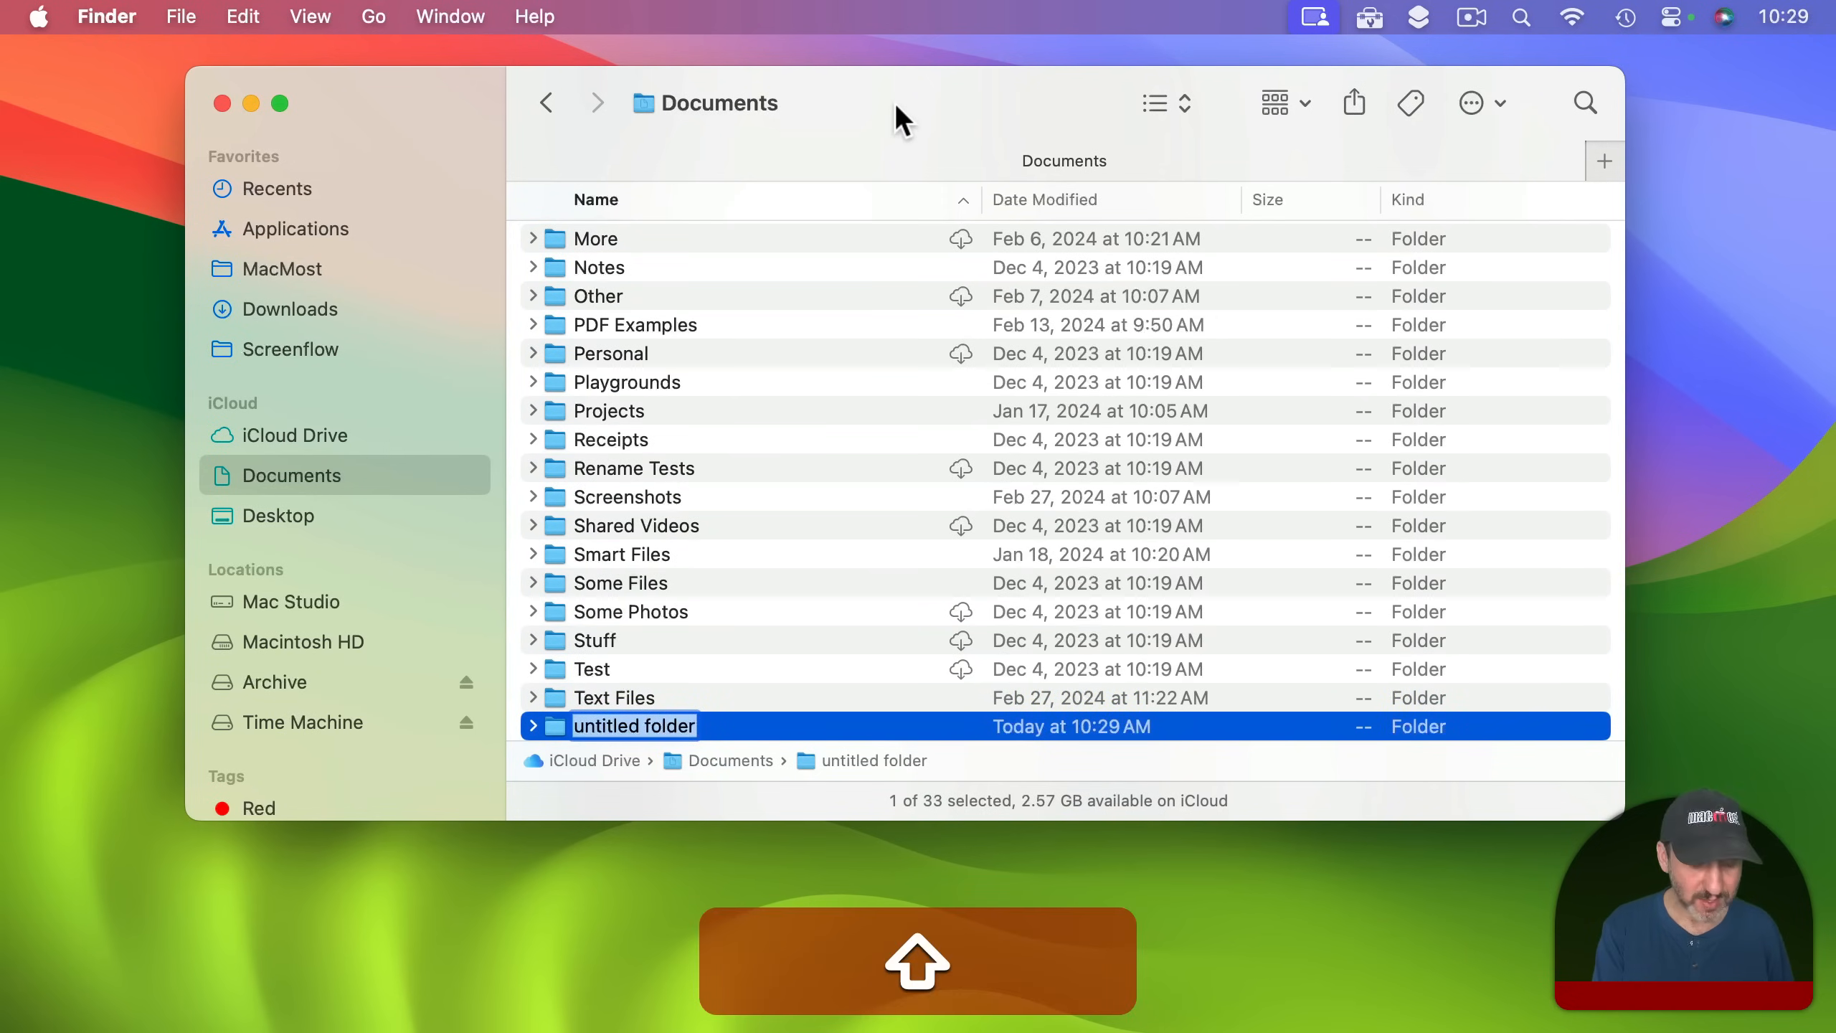
Name the new folder in Documents Name and move it into the Examples folder.
{"action": "type", "text": "Name"}
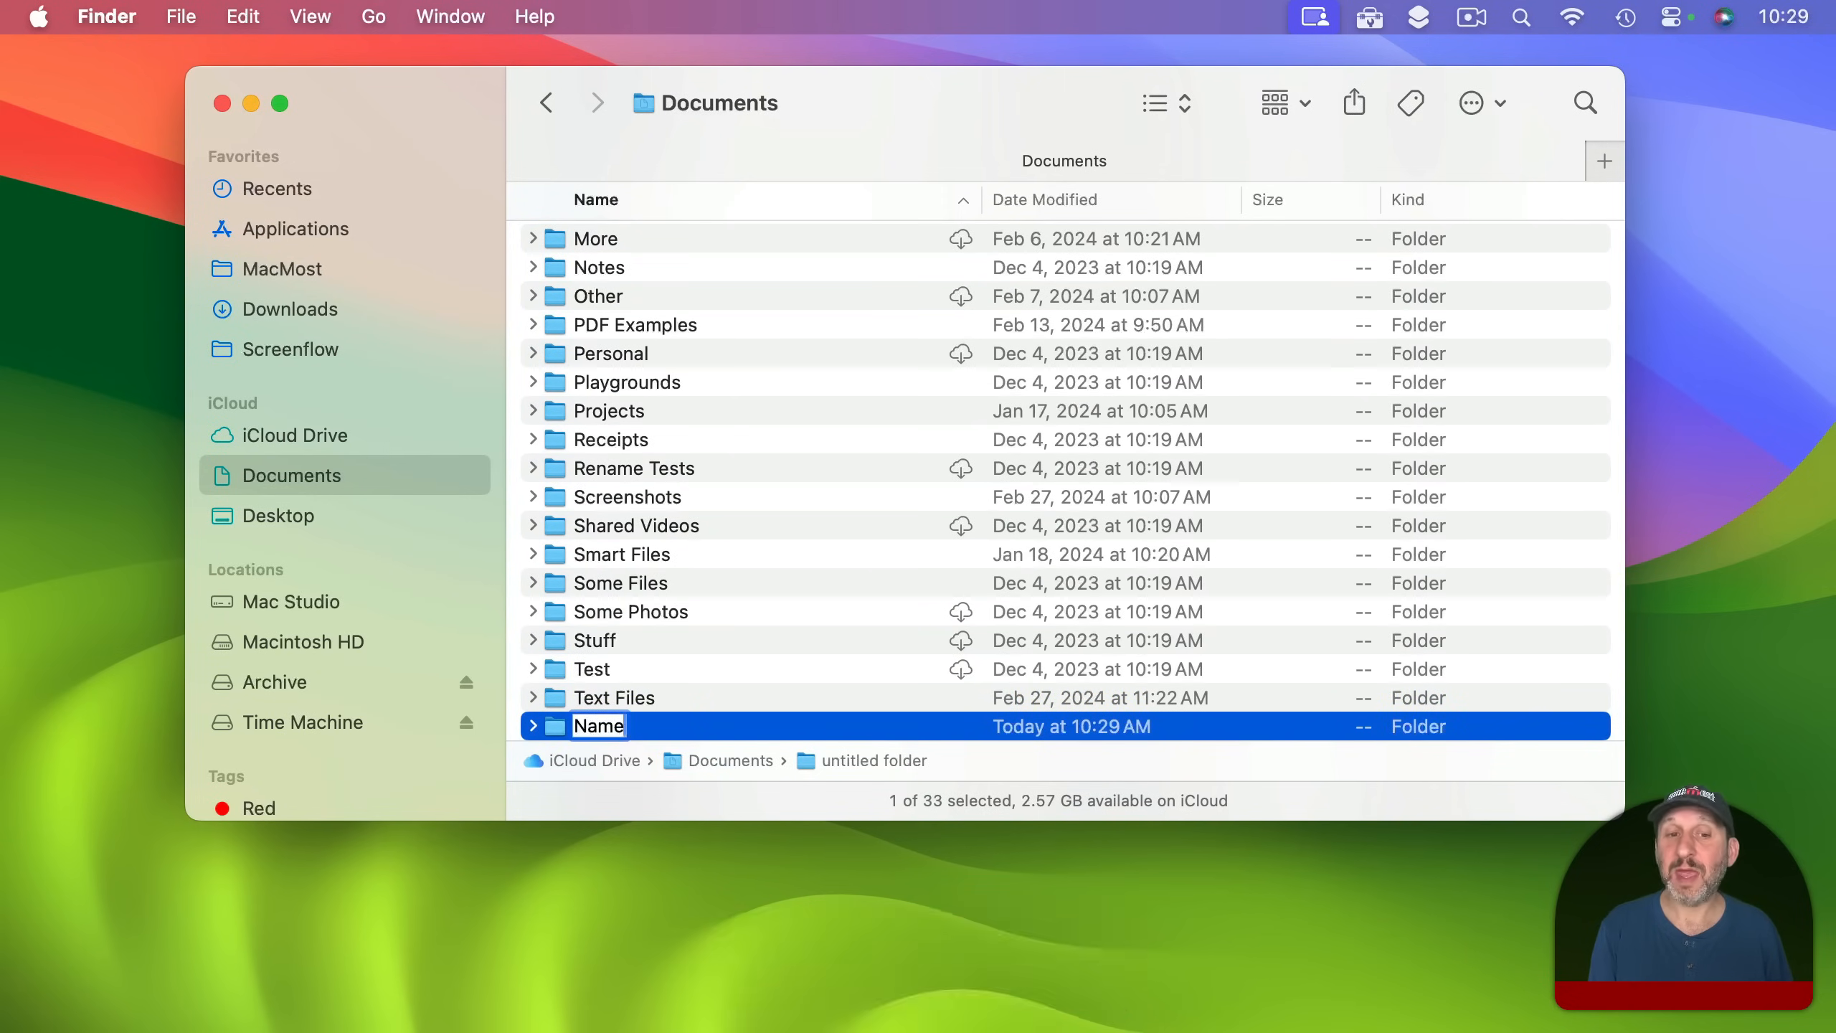
{"action": "key", "text": "Return"}
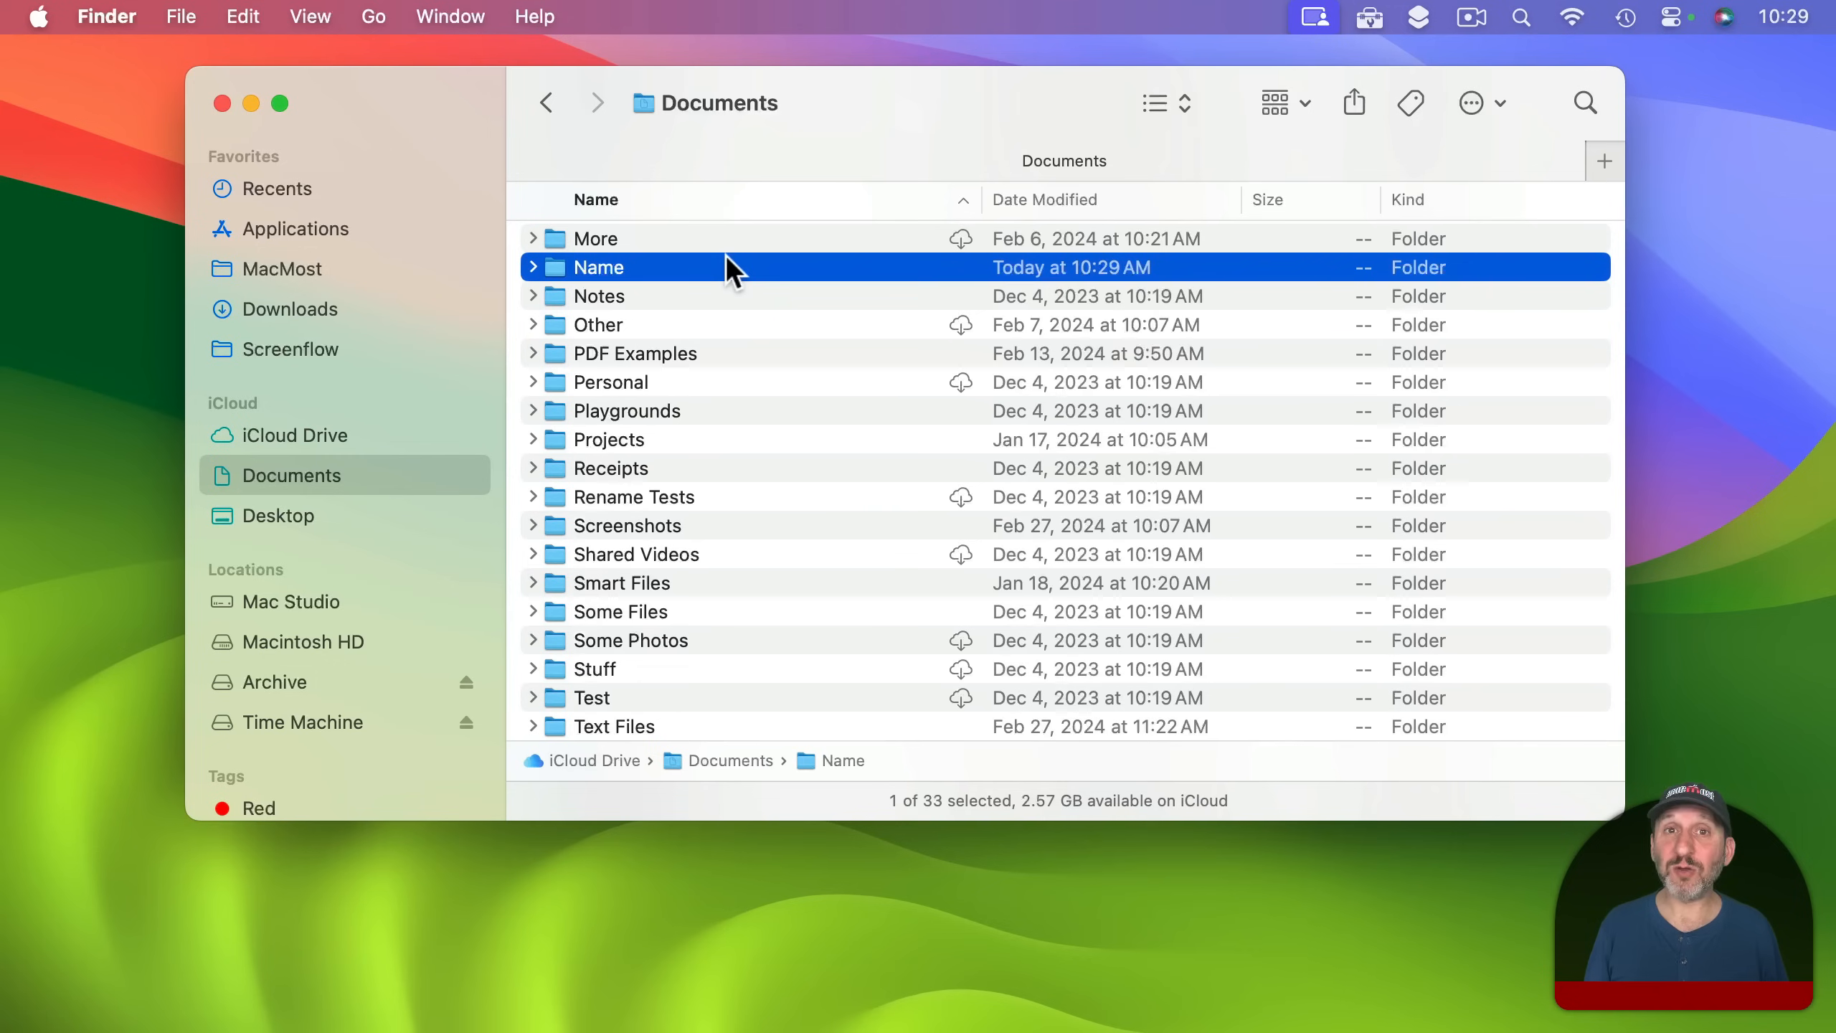
{"action": "scroll", "coordinate": [726, 254], "scroll_direction": "up", "scroll_amount": 5}
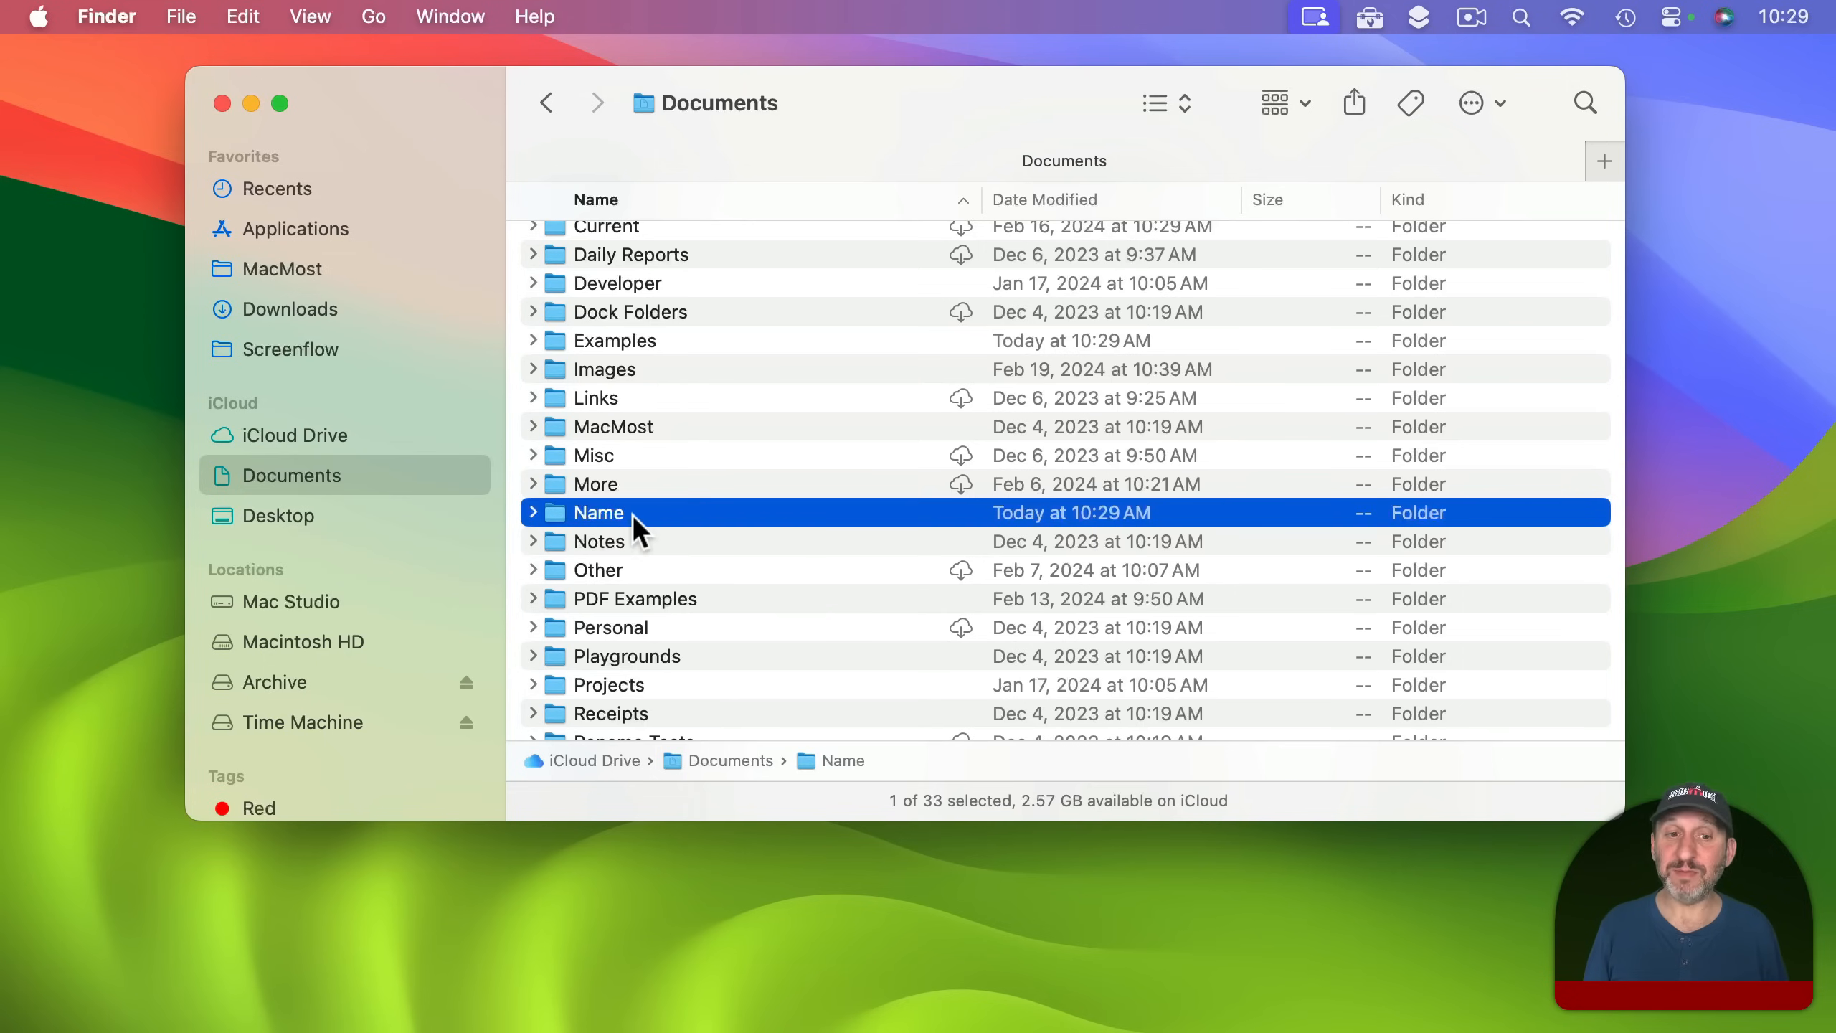
{"action": "left_click_drag", "start_coordinate": [598, 512], "coordinate": [634, 337]}
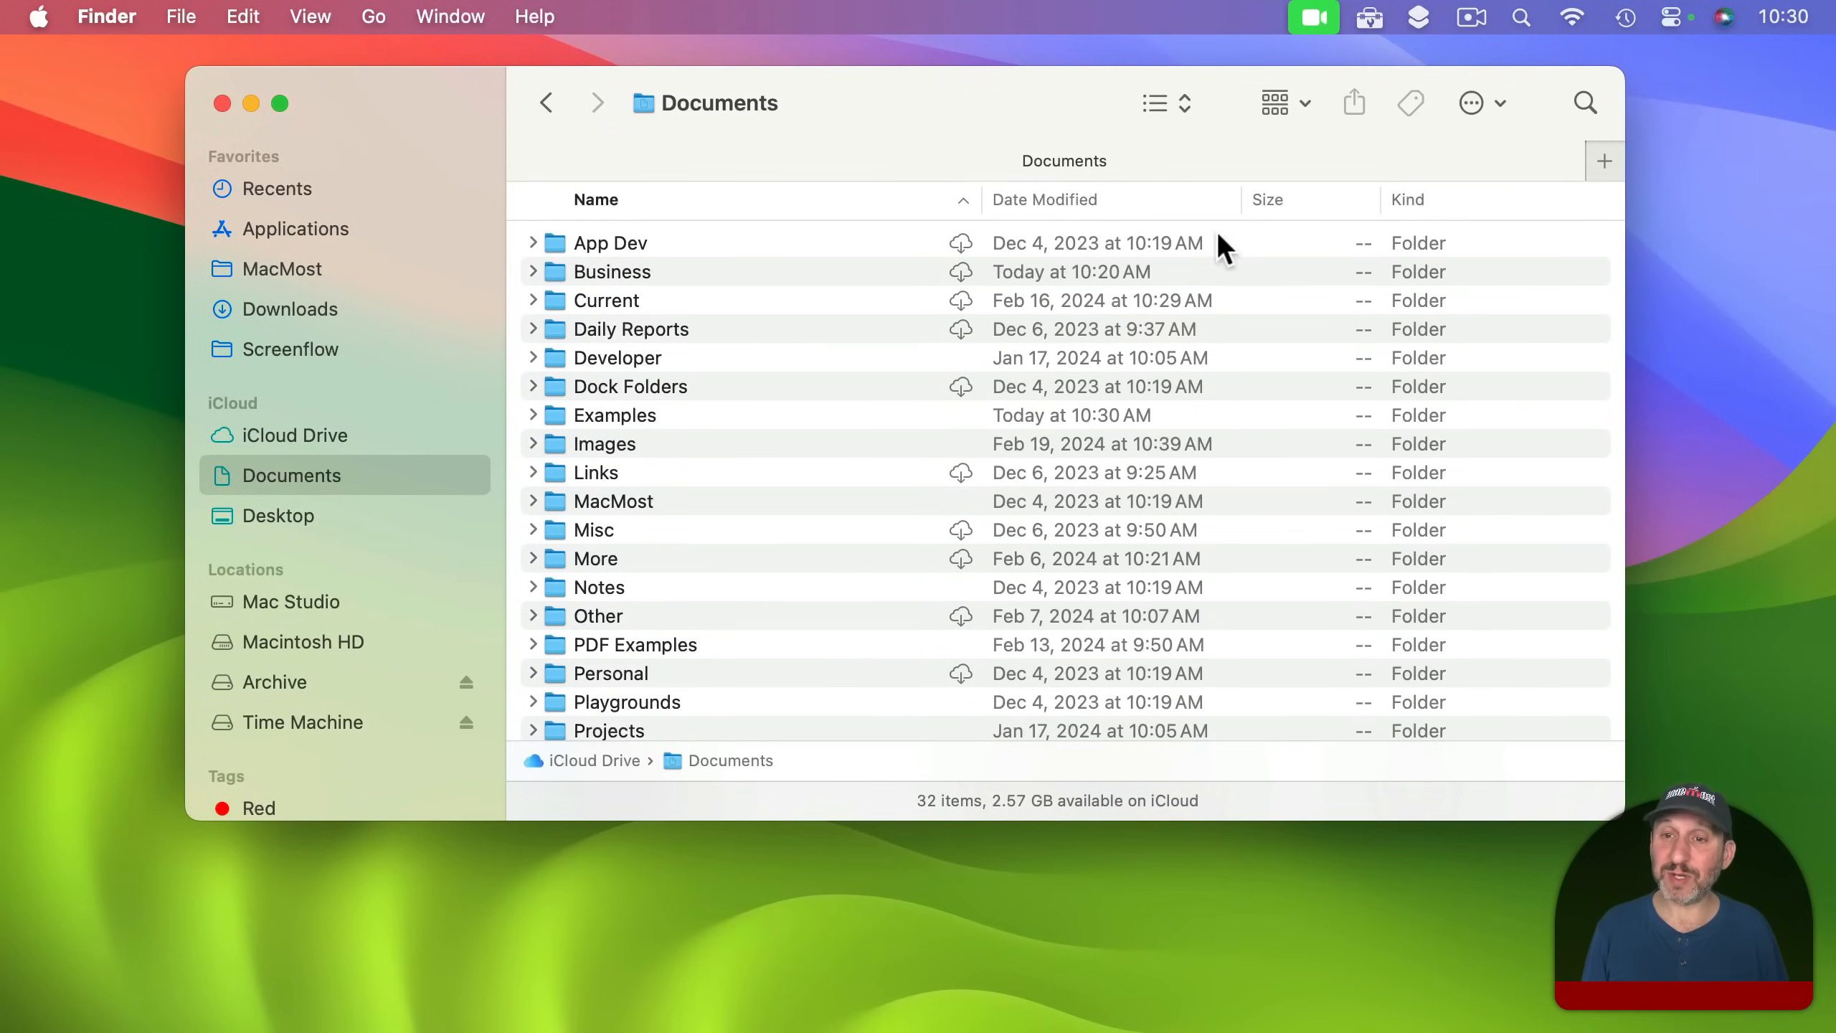
Check the New Folder command offered for the empty space below the last item in the Documents list.
{"action": "scroll", "coordinate": [969, 682], "scroll_direction": "down", "scroll_amount": 10}
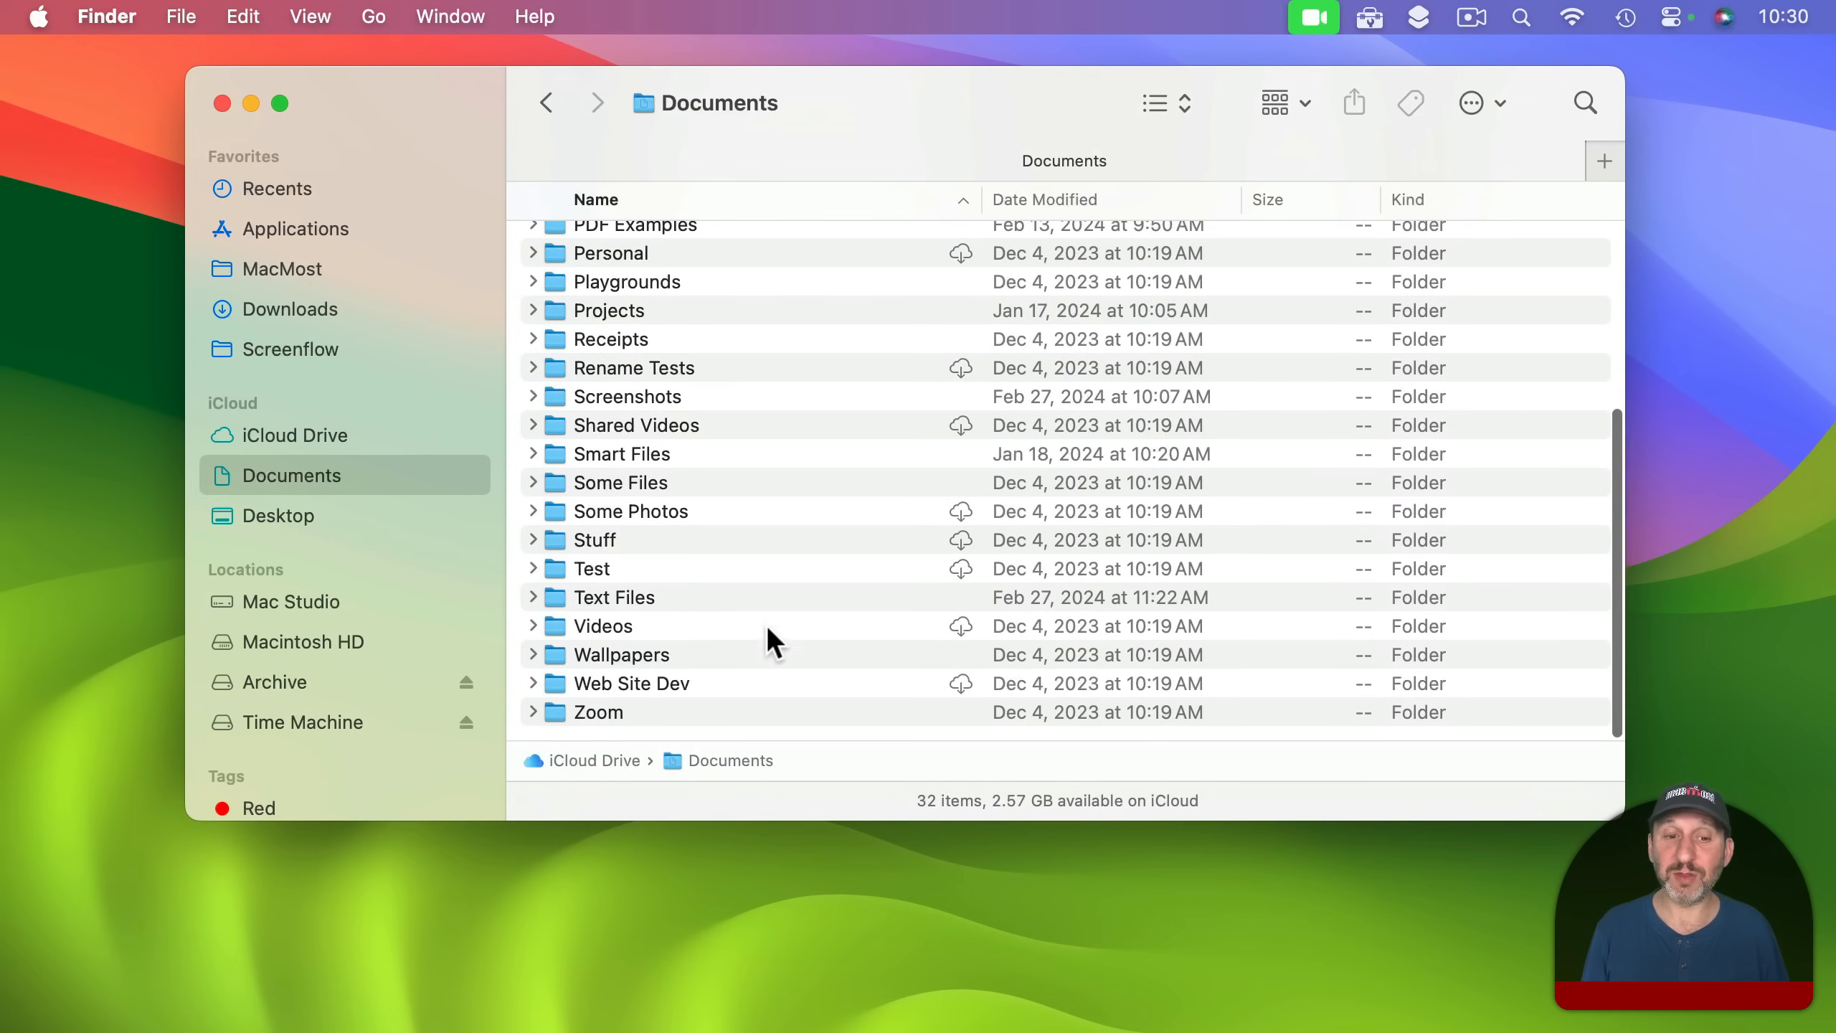
{"action": "left_click", "coordinate": [591, 728], "text": "ctrl"}
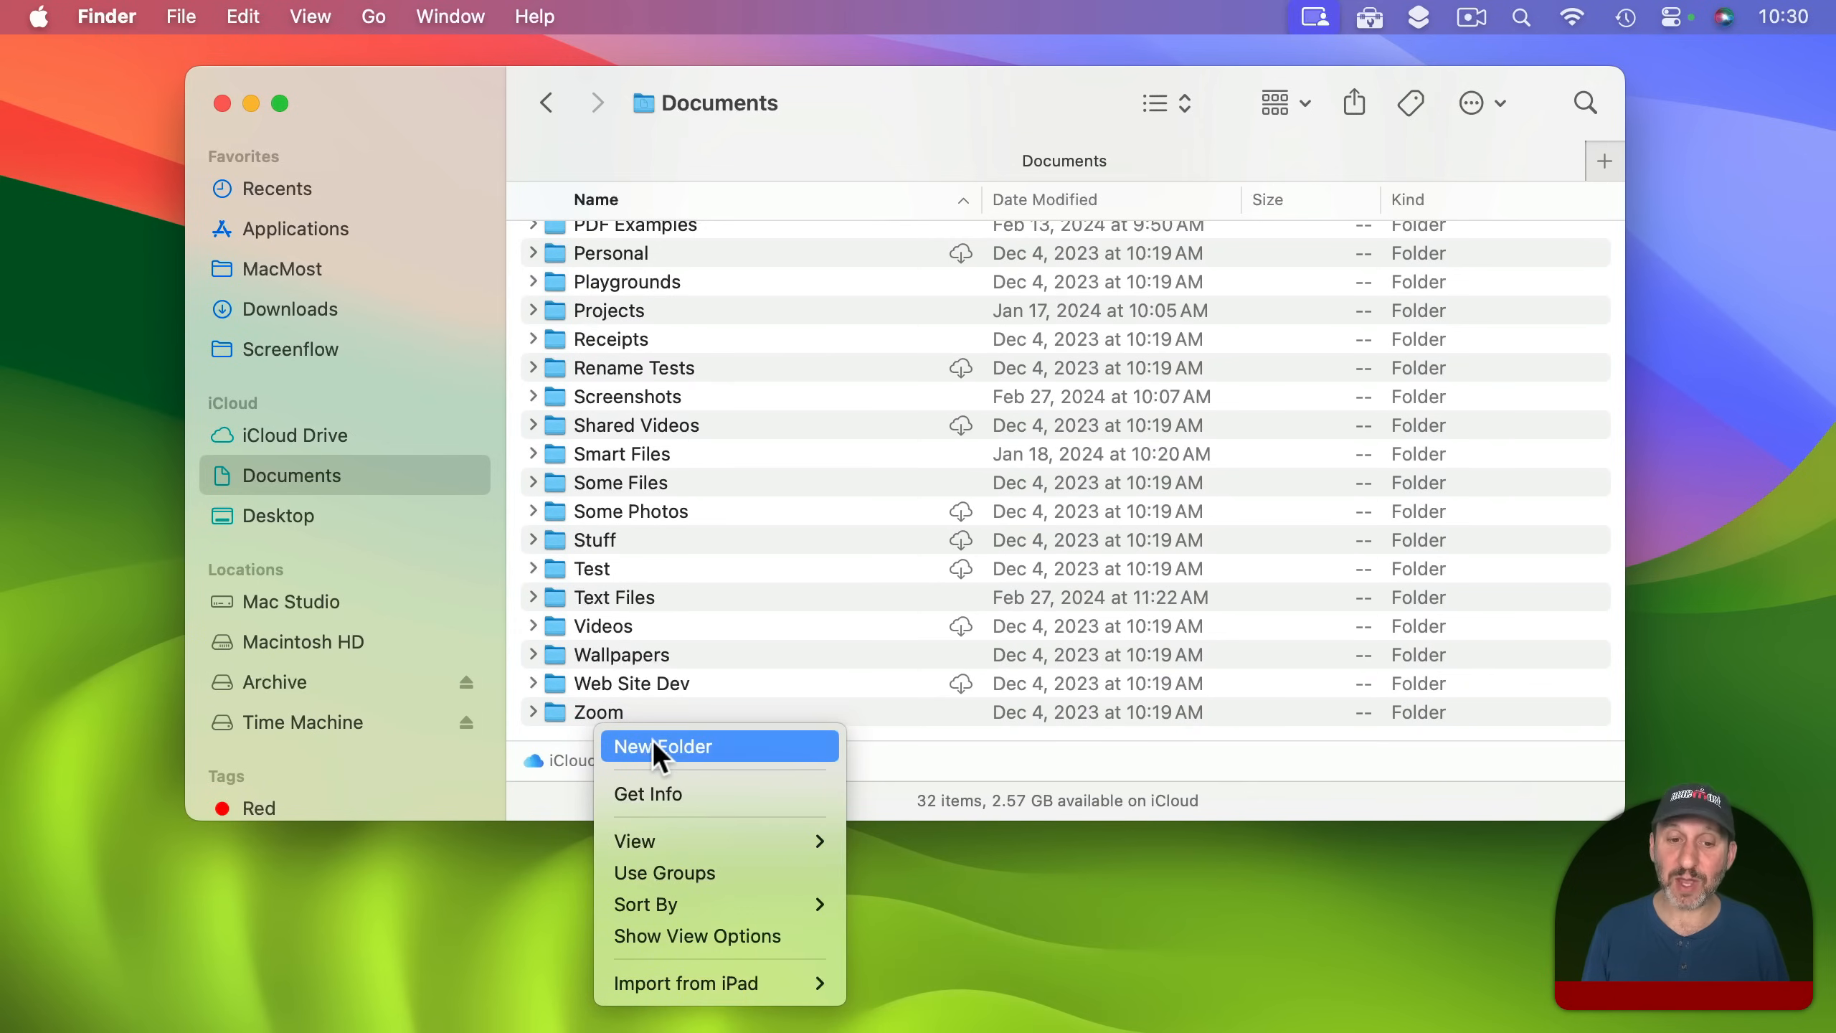
{"action": "left_click", "coordinate": [875, 728]}
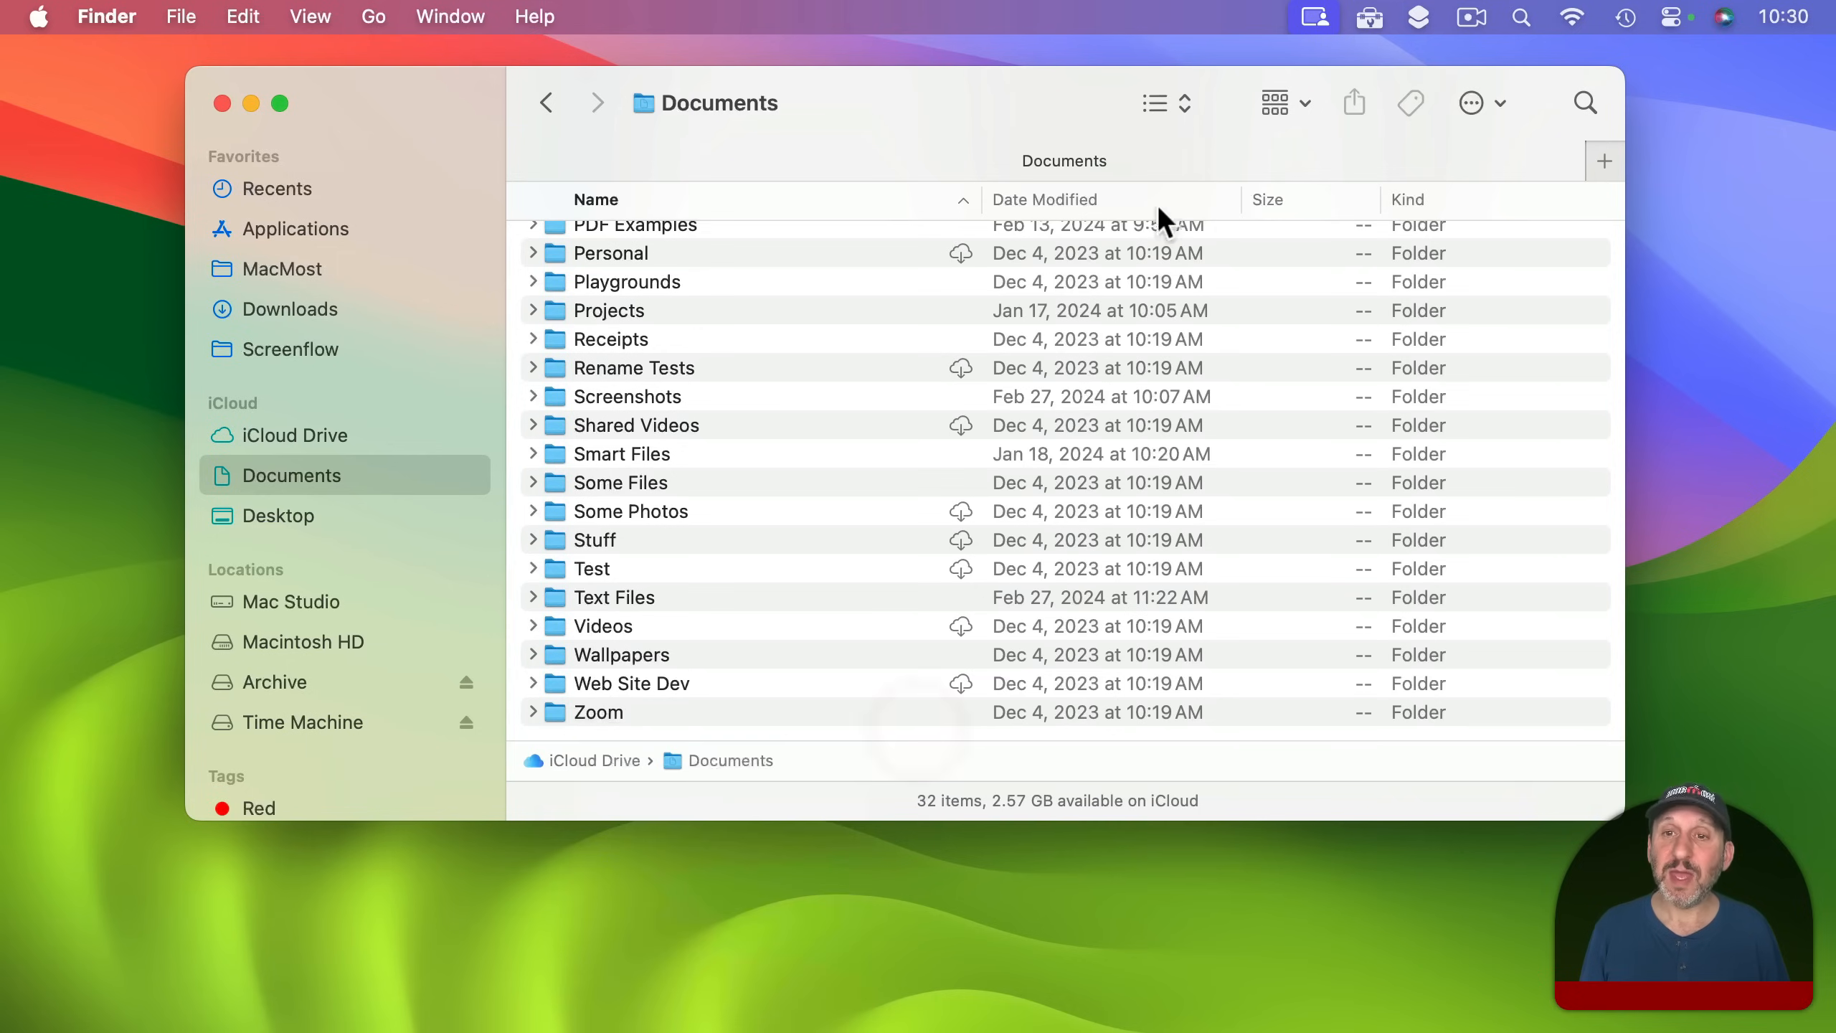
Show Documents as icons and check the New Folder command offered for the empty space between the icons.
{"action": "left_click", "coordinate": [1167, 102]}
{"action": "left_click", "coordinate": [1177, 69]}
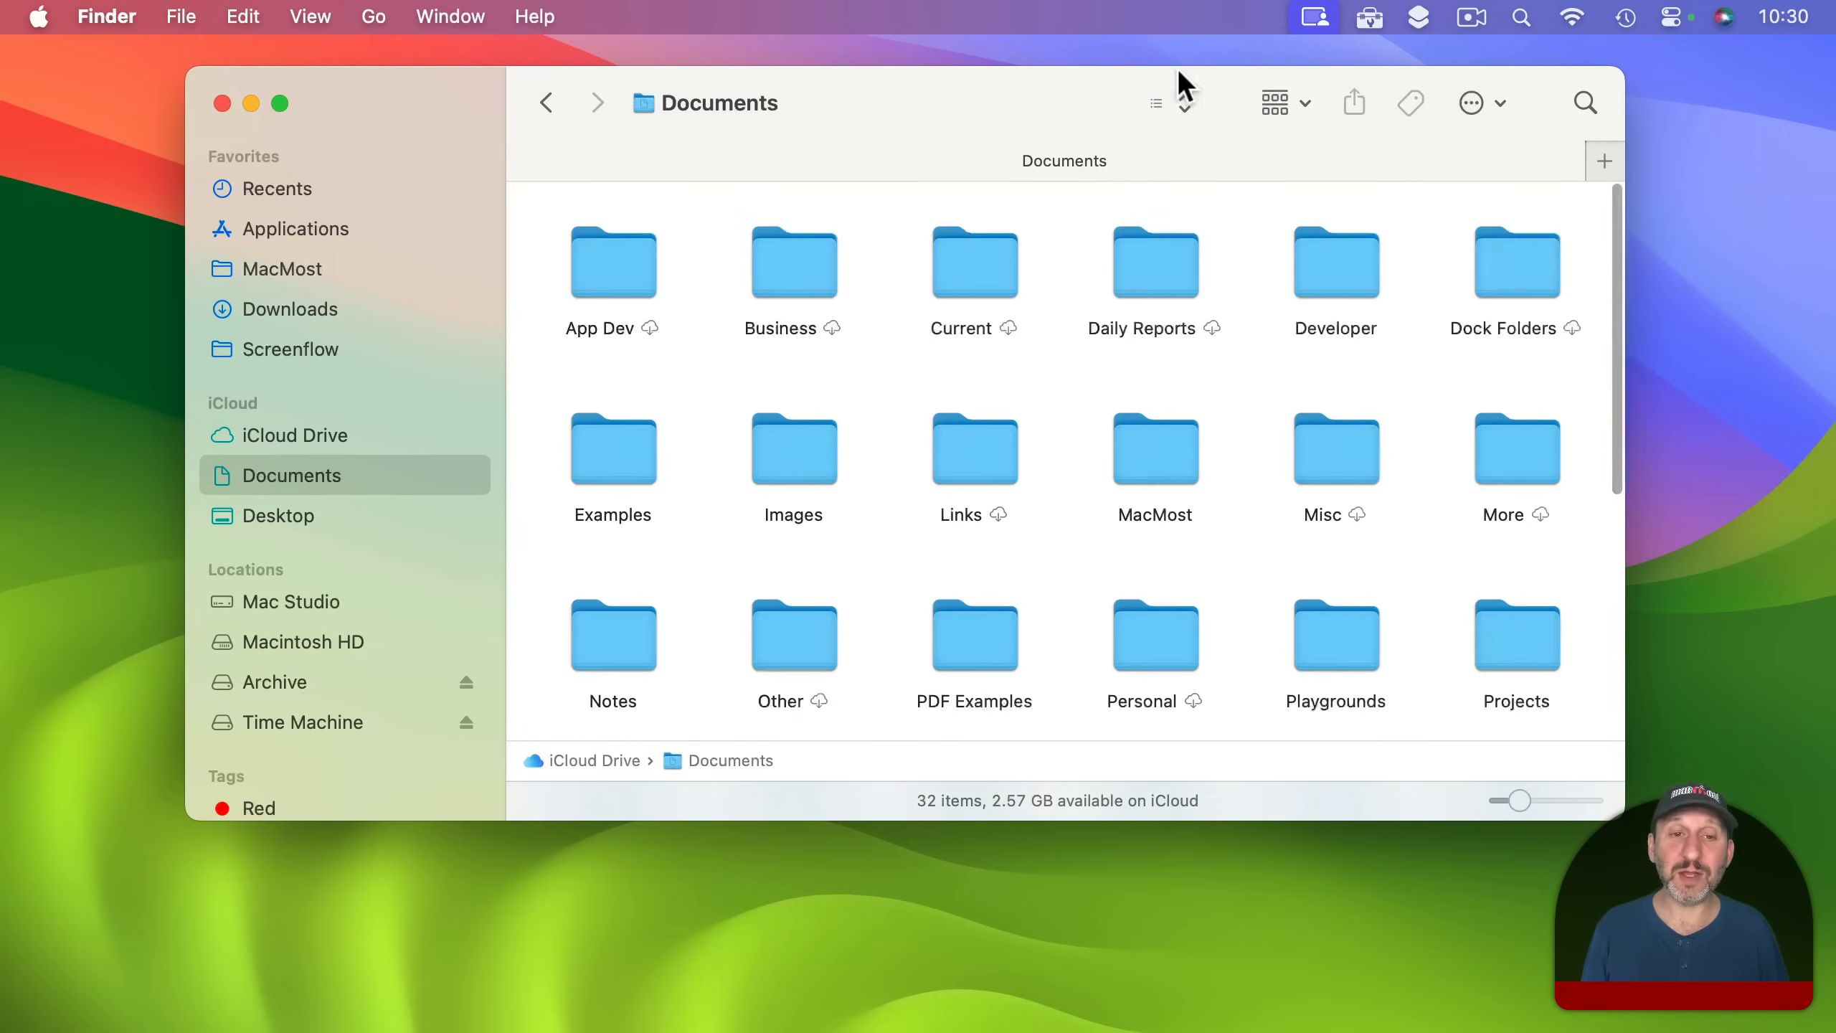
{"action": "right_click", "coordinate": [692, 371]}
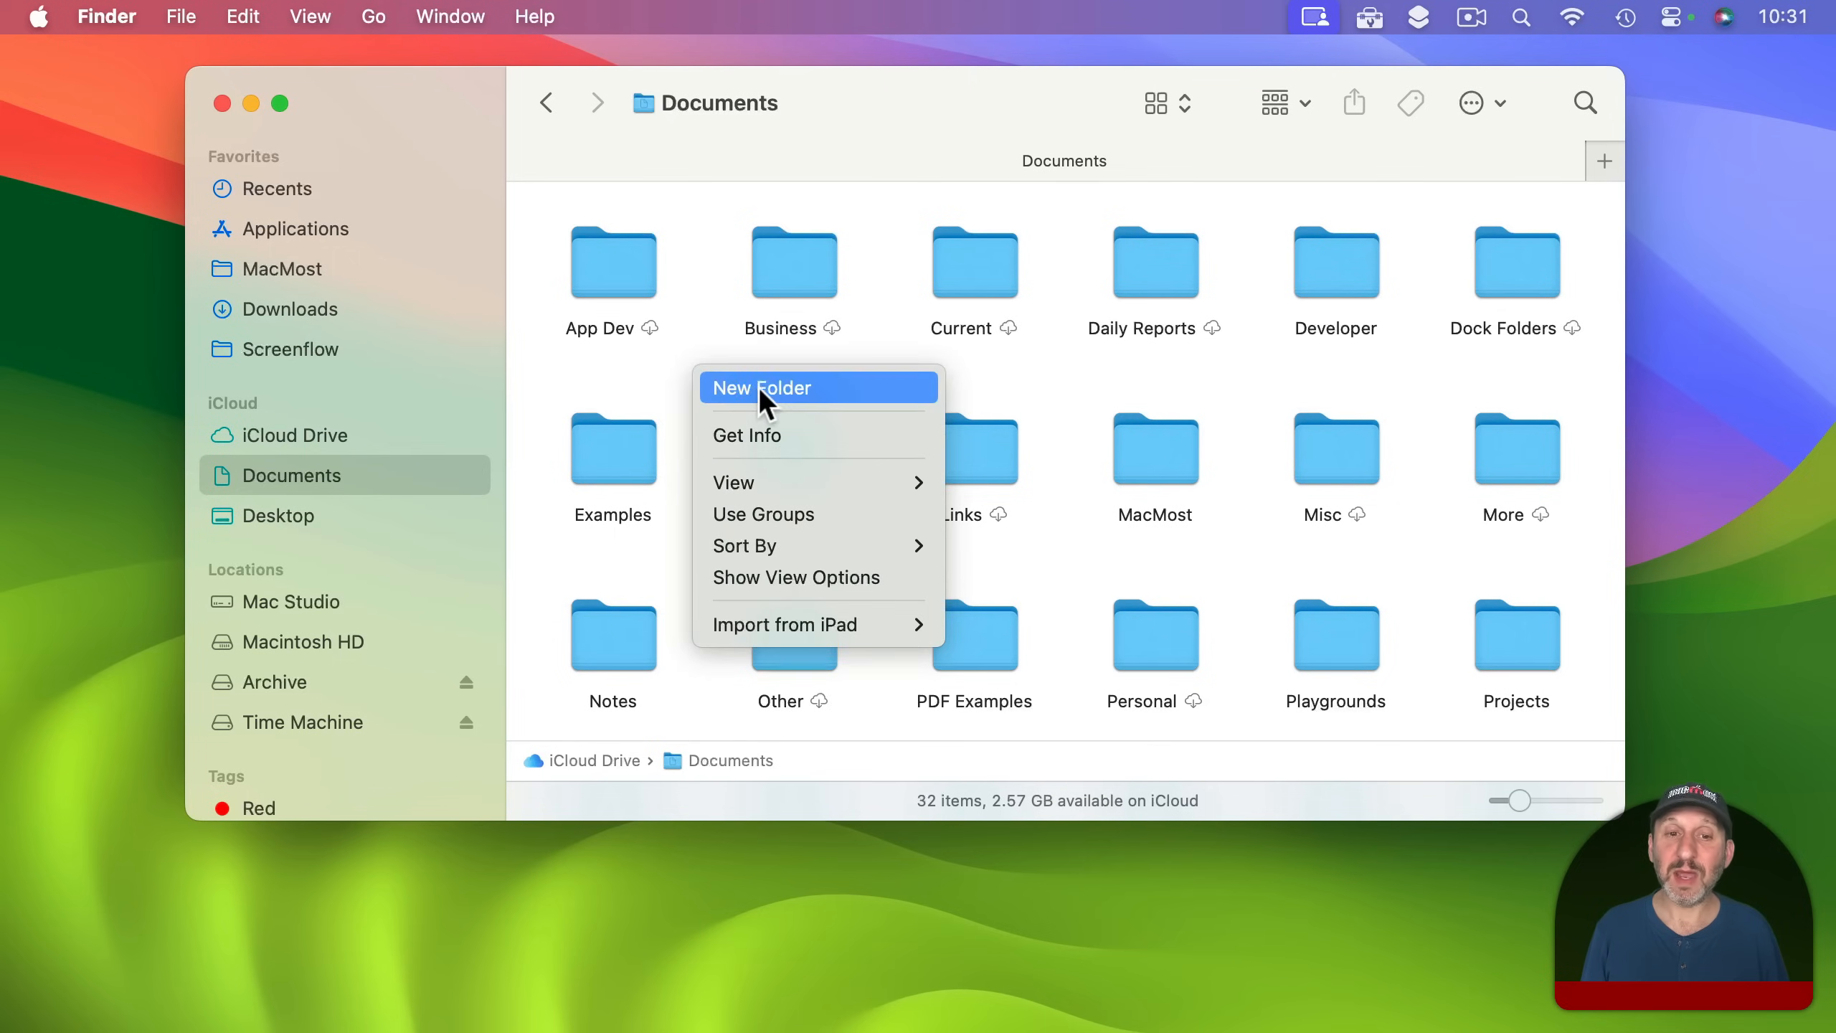
{"action": "left_click", "coordinate": [663, 366]}
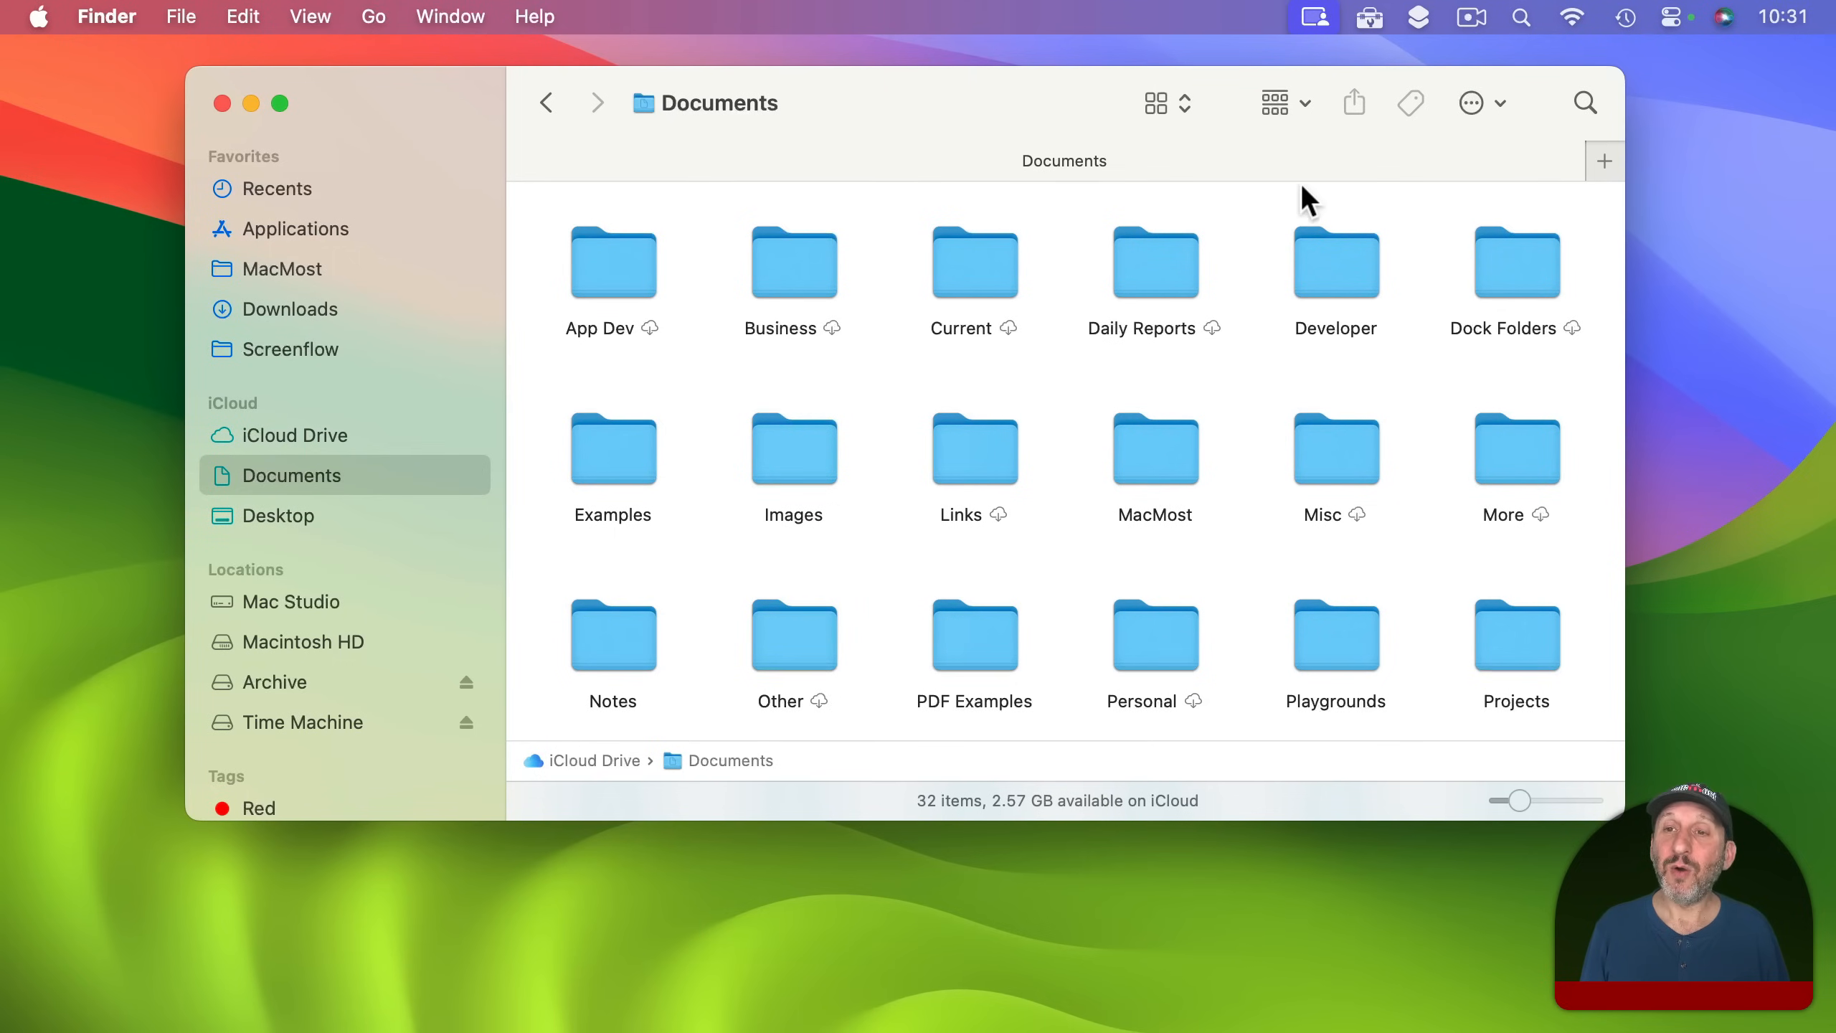
Show Documents as columns and bring up the commands for the empty area beside the folder column.
{"action": "left_click", "coordinate": [1171, 104]}
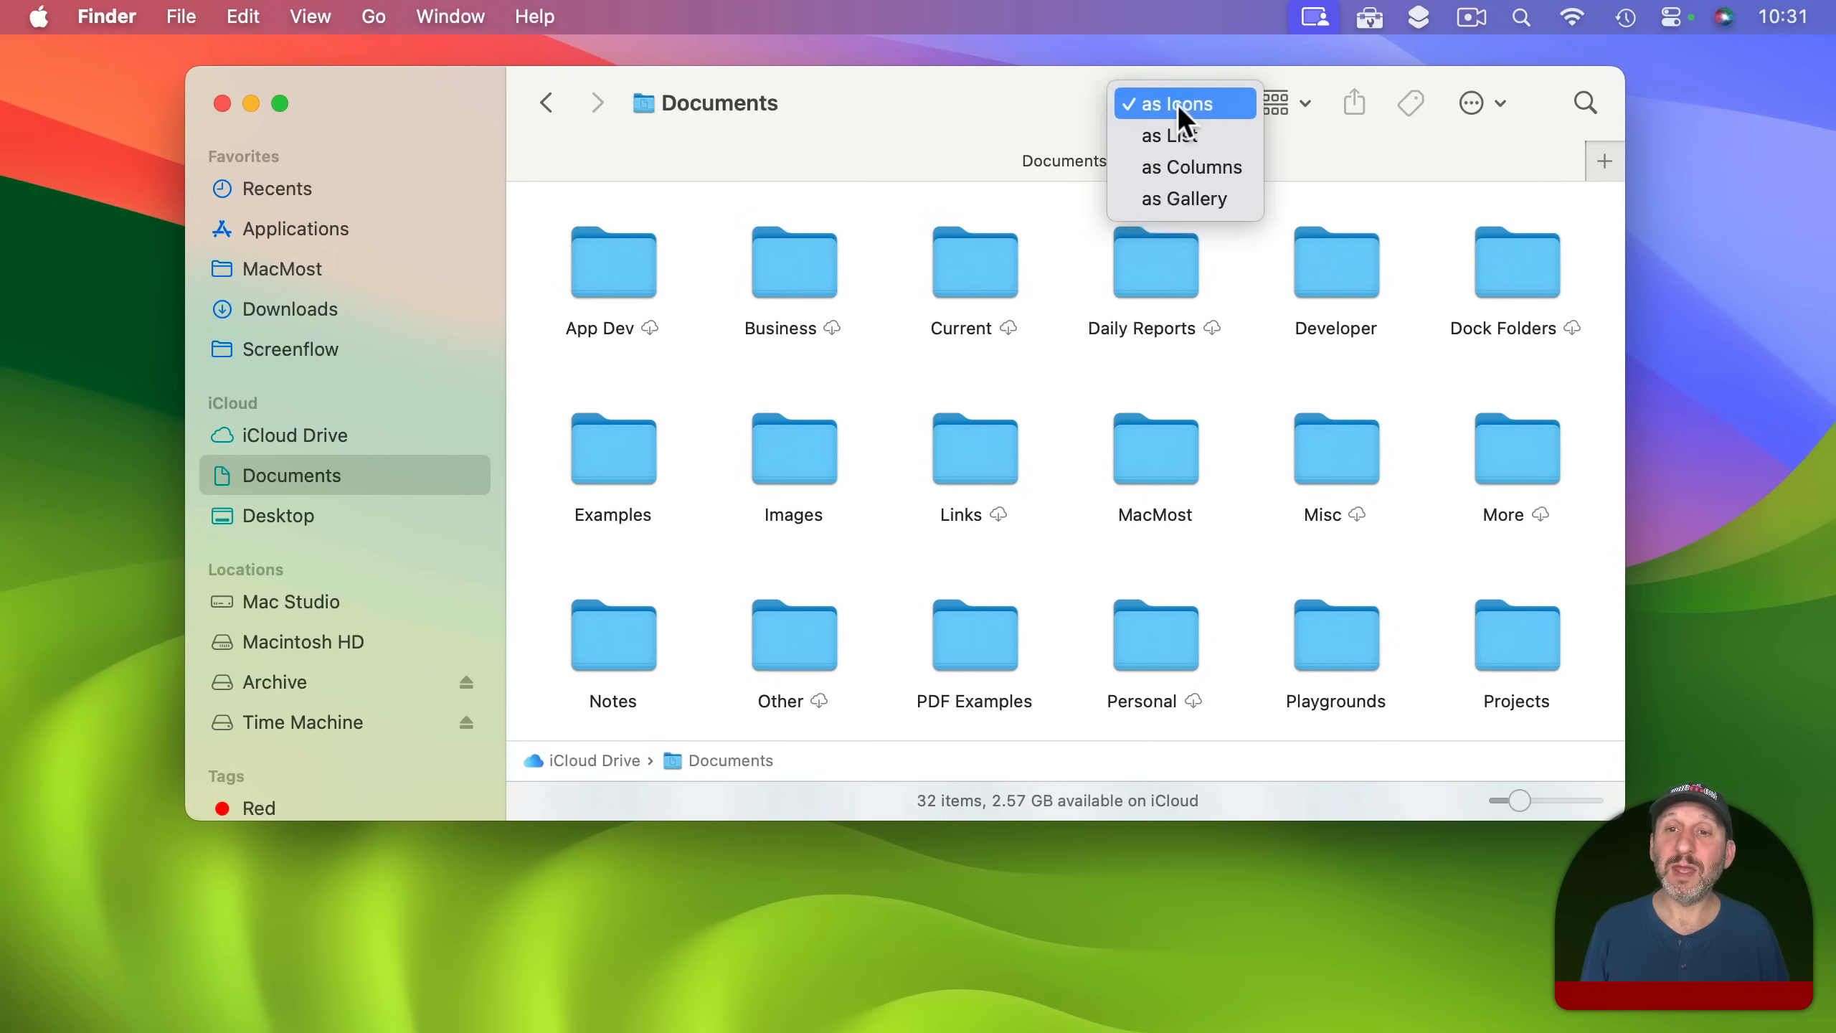
{"action": "left_click", "coordinate": [1191, 162]}
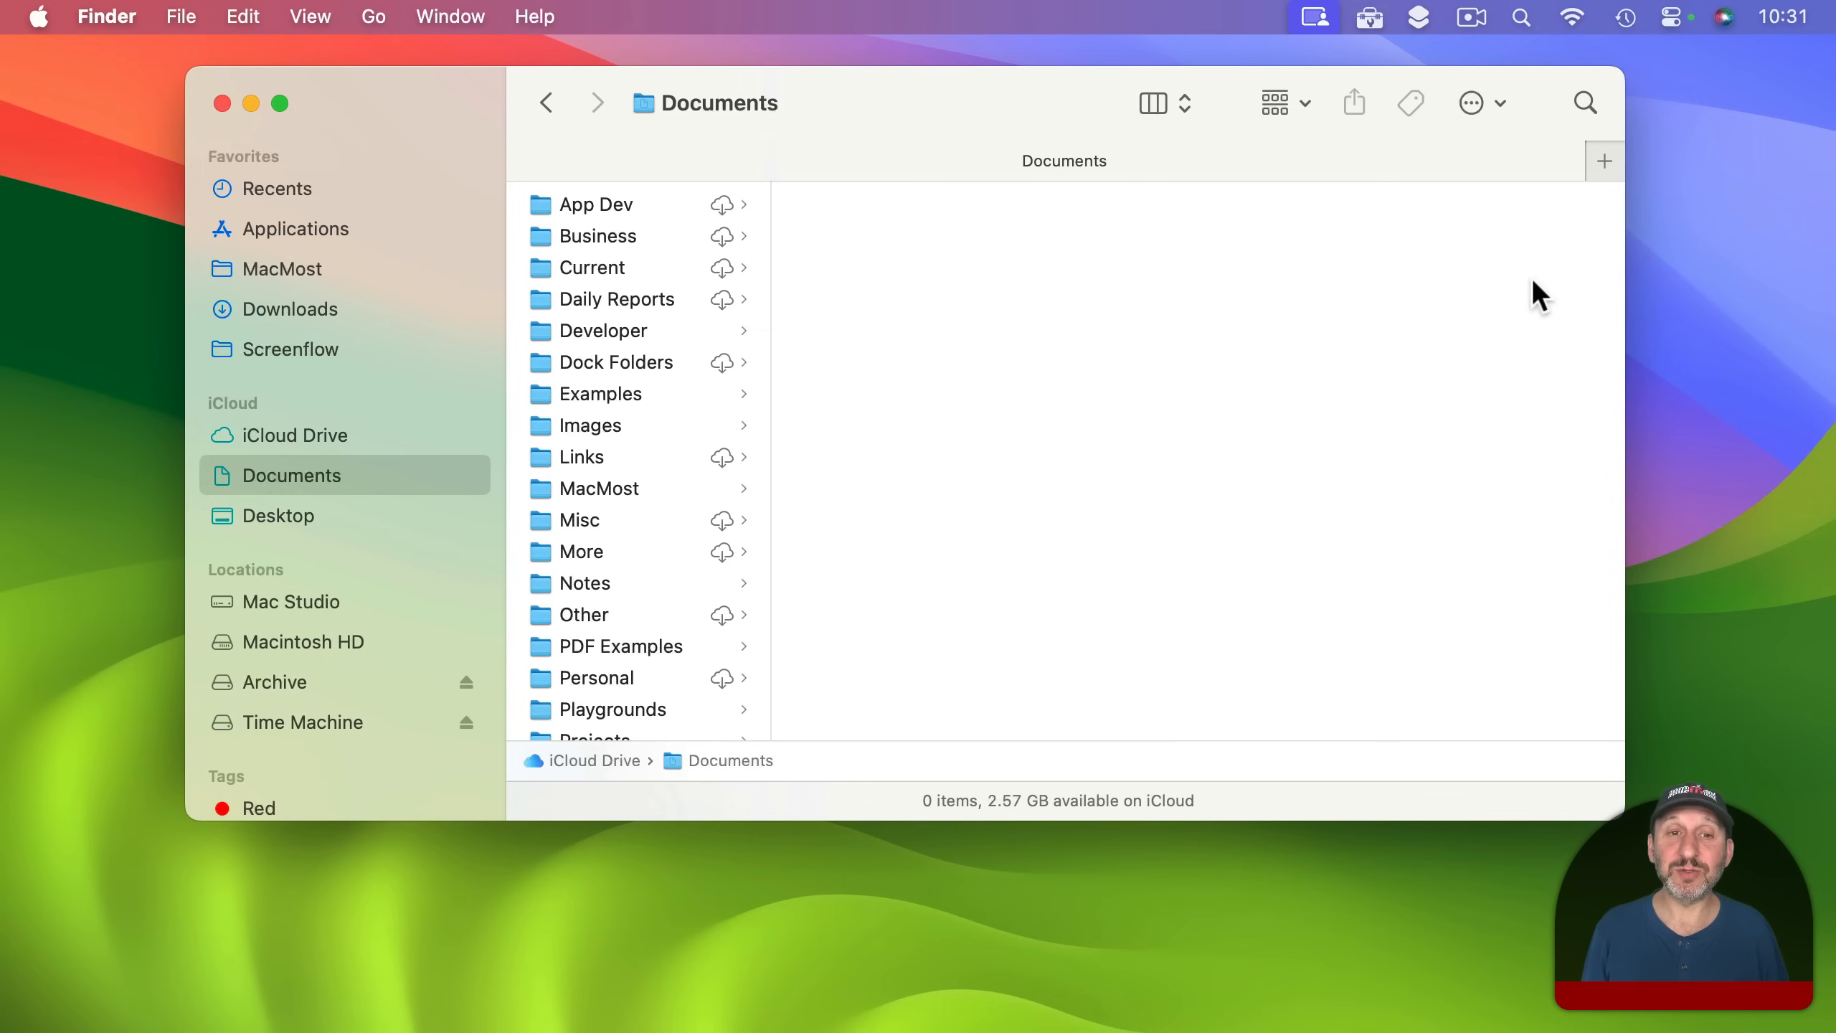
{"action": "right_click", "coordinate": [895, 336]}
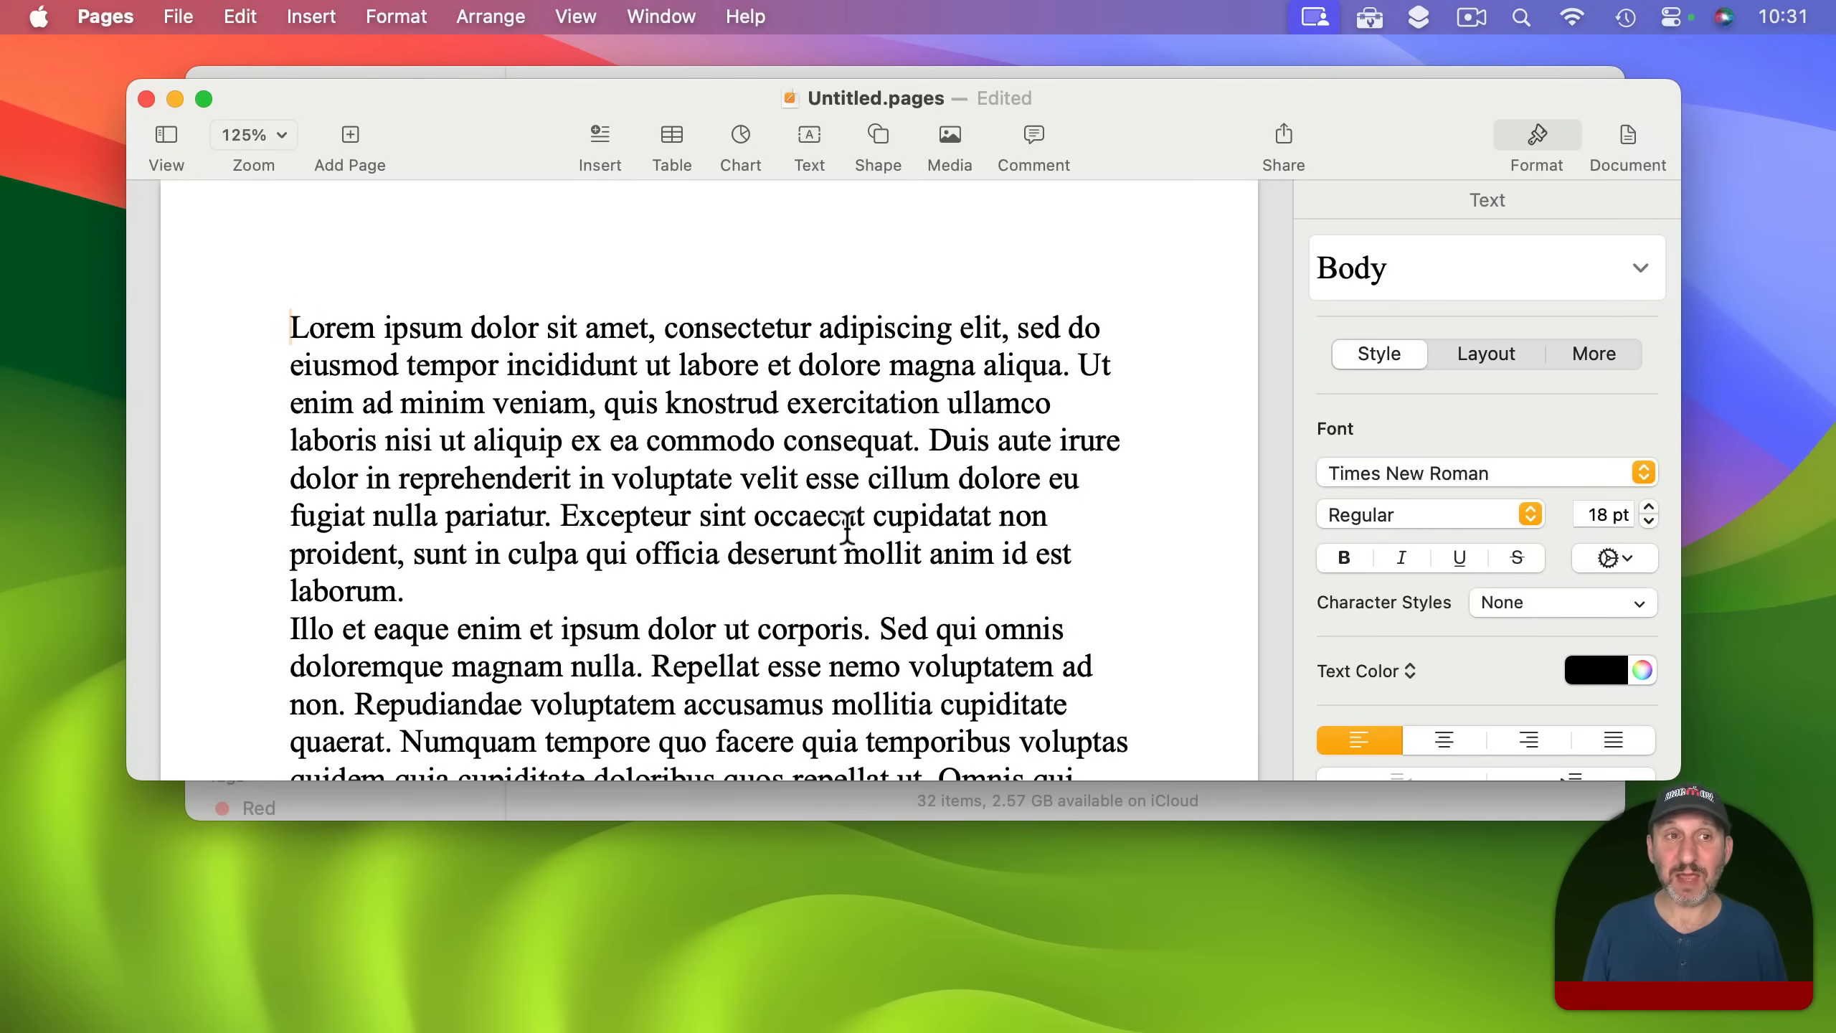
Switch to Pages, start saving the untitled document, and choose the Examples folder in Documents as its location.
{"action": "left_click", "coordinate": [177, 16]}
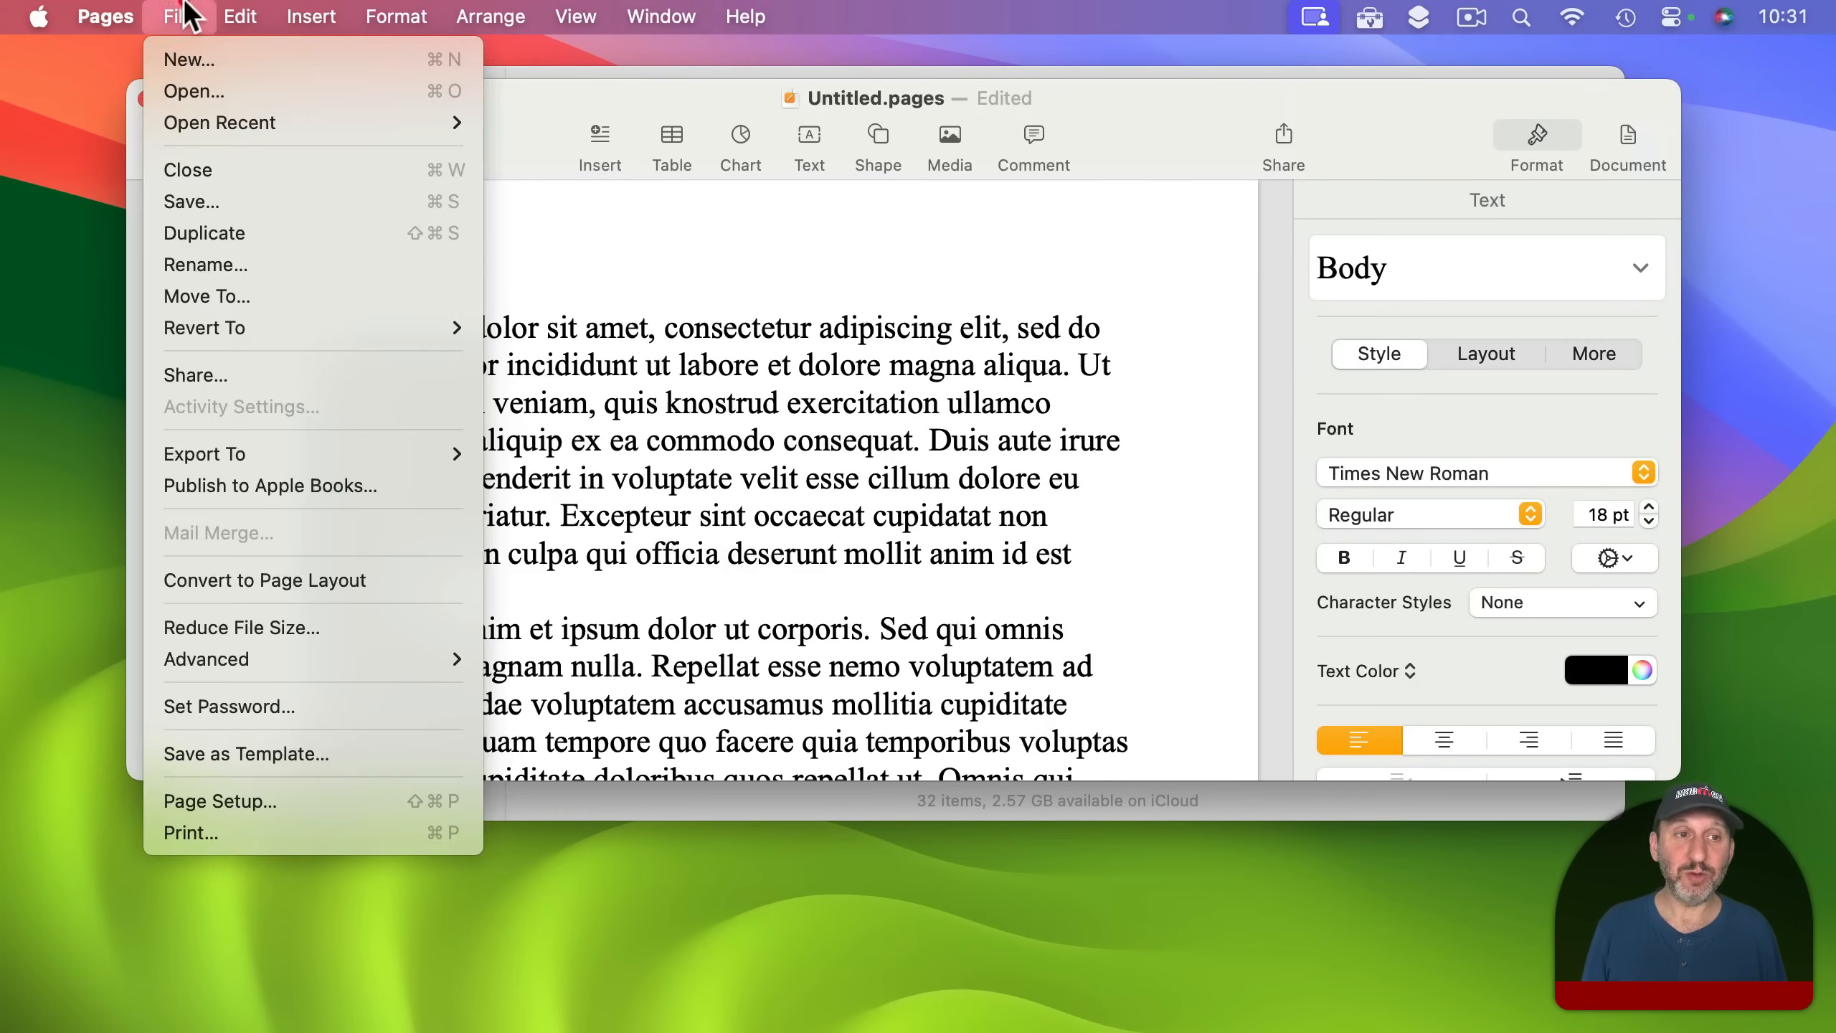
{"action": "left_click", "coordinate": [241, 195]}
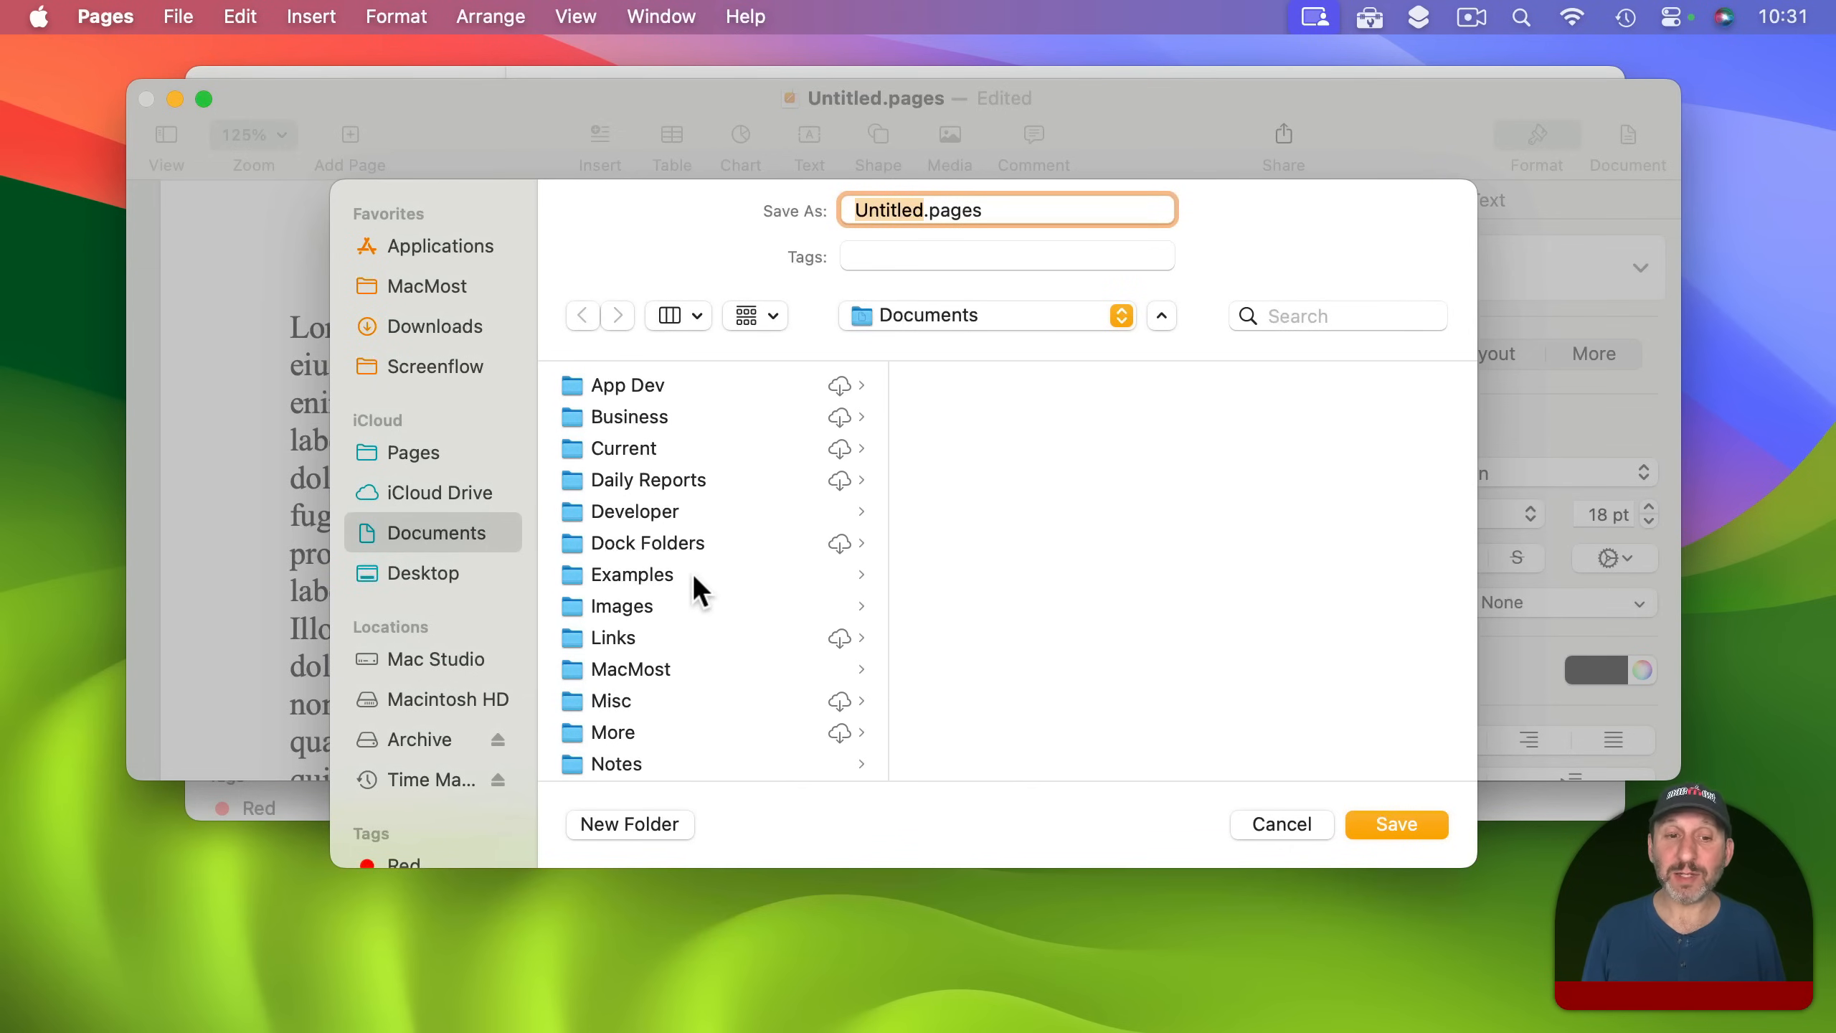
{"action": "left_click", "coordinate": [628, 577]}
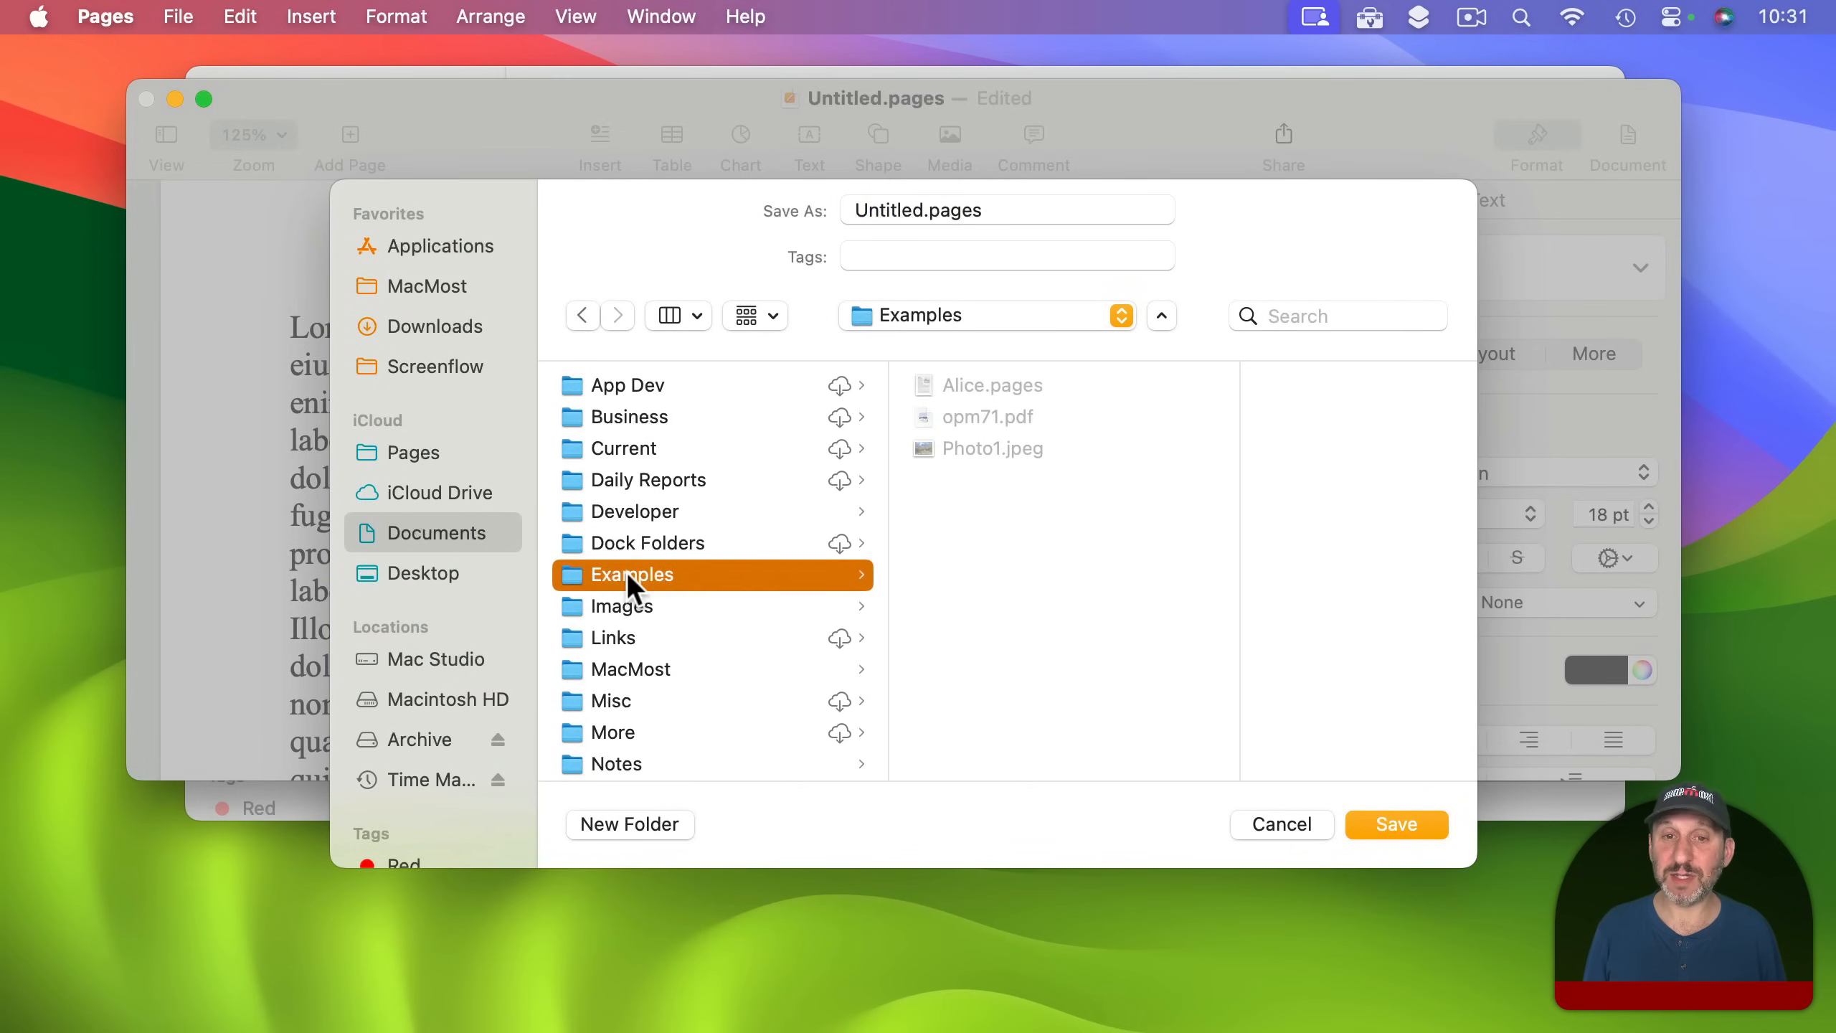
Open and cancel the new folder prompt for Examples, then deselect Examples and start a new folder in Documents.
{"action": "left_click", "coordinate": [637, 825]}
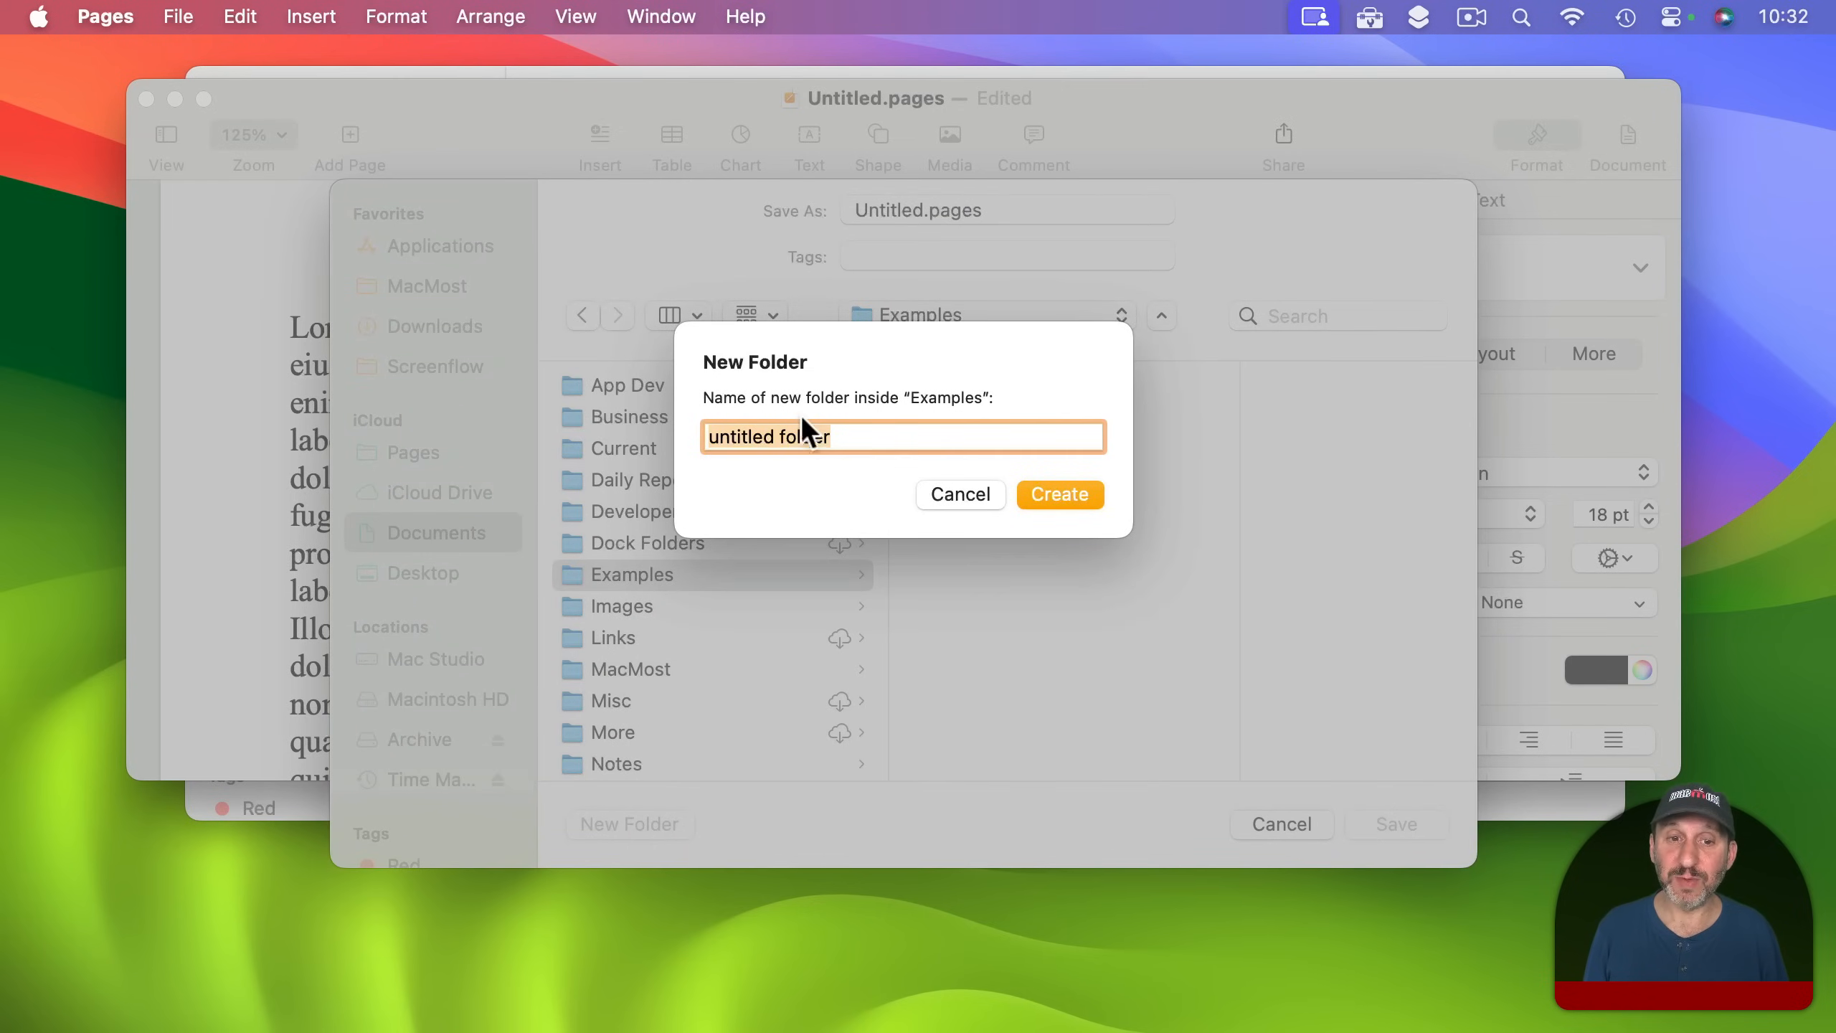
{"action": "left_click", "coordinate": [975, 484]}
{"action": "left_click", "coordinate": [644, 580], "text": "super"}
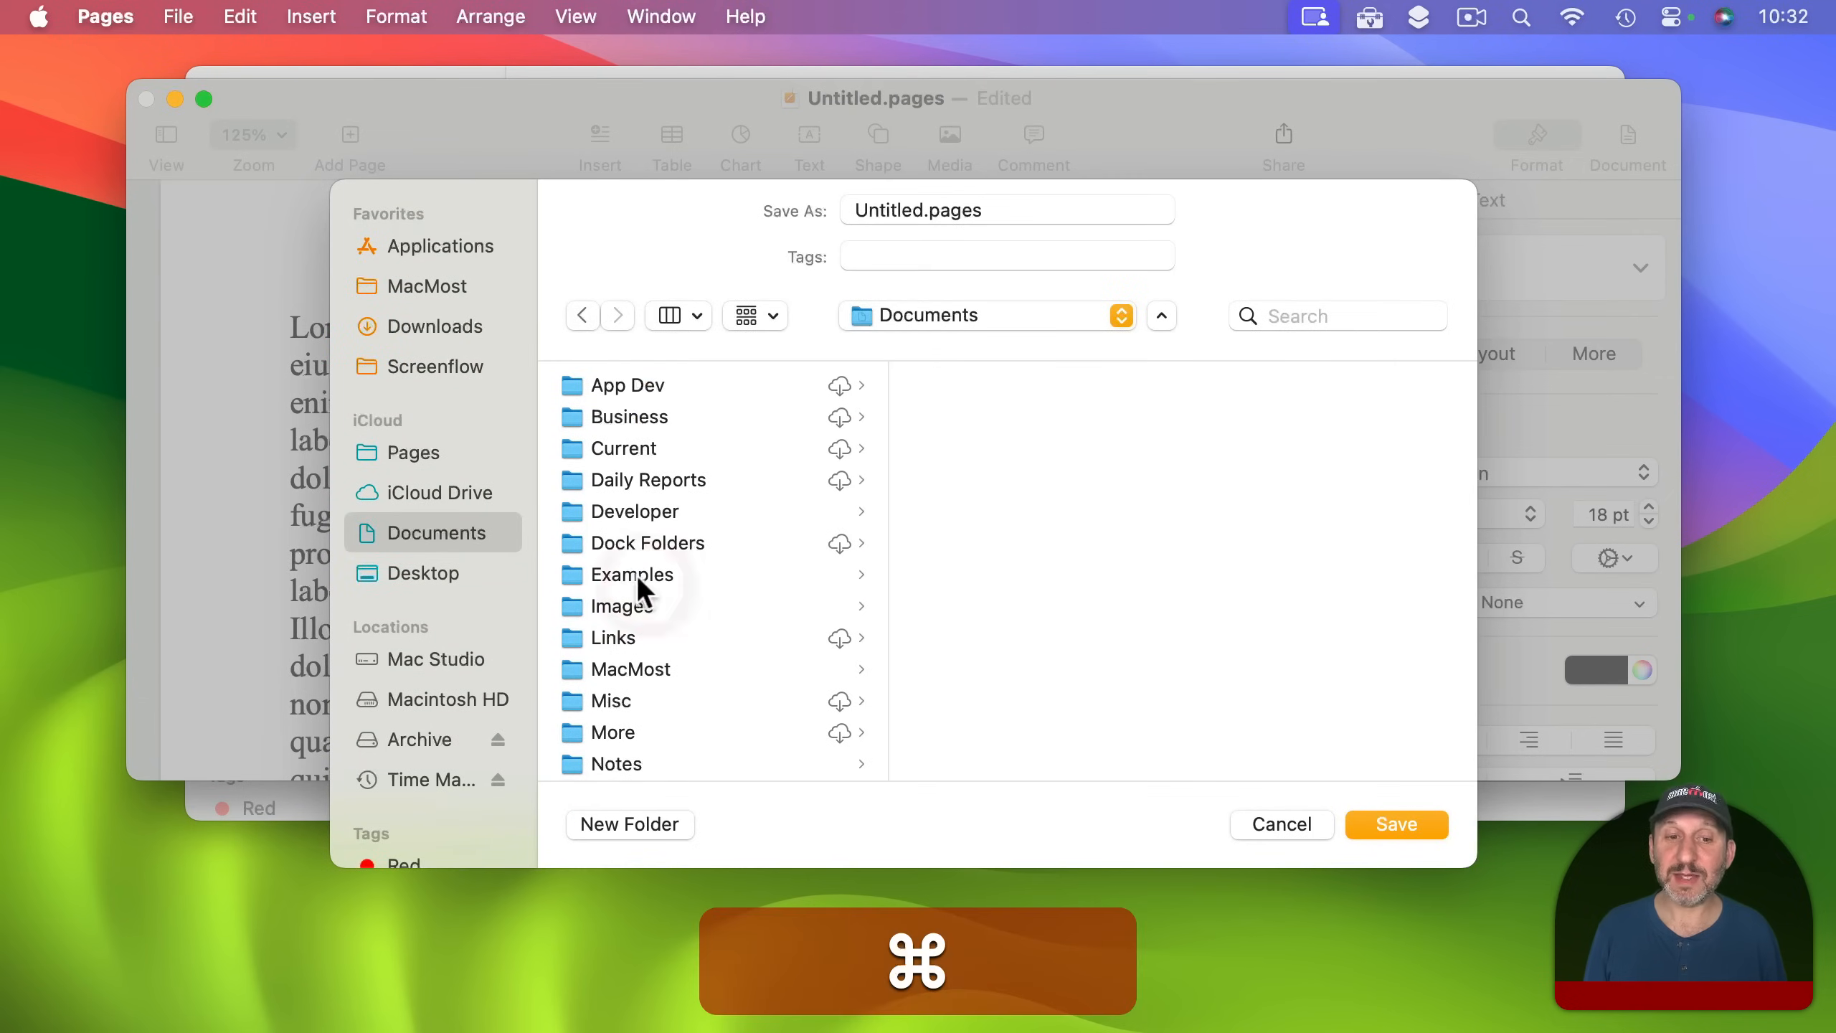
{"action": "left_click", "coordinate": [640, 824]}
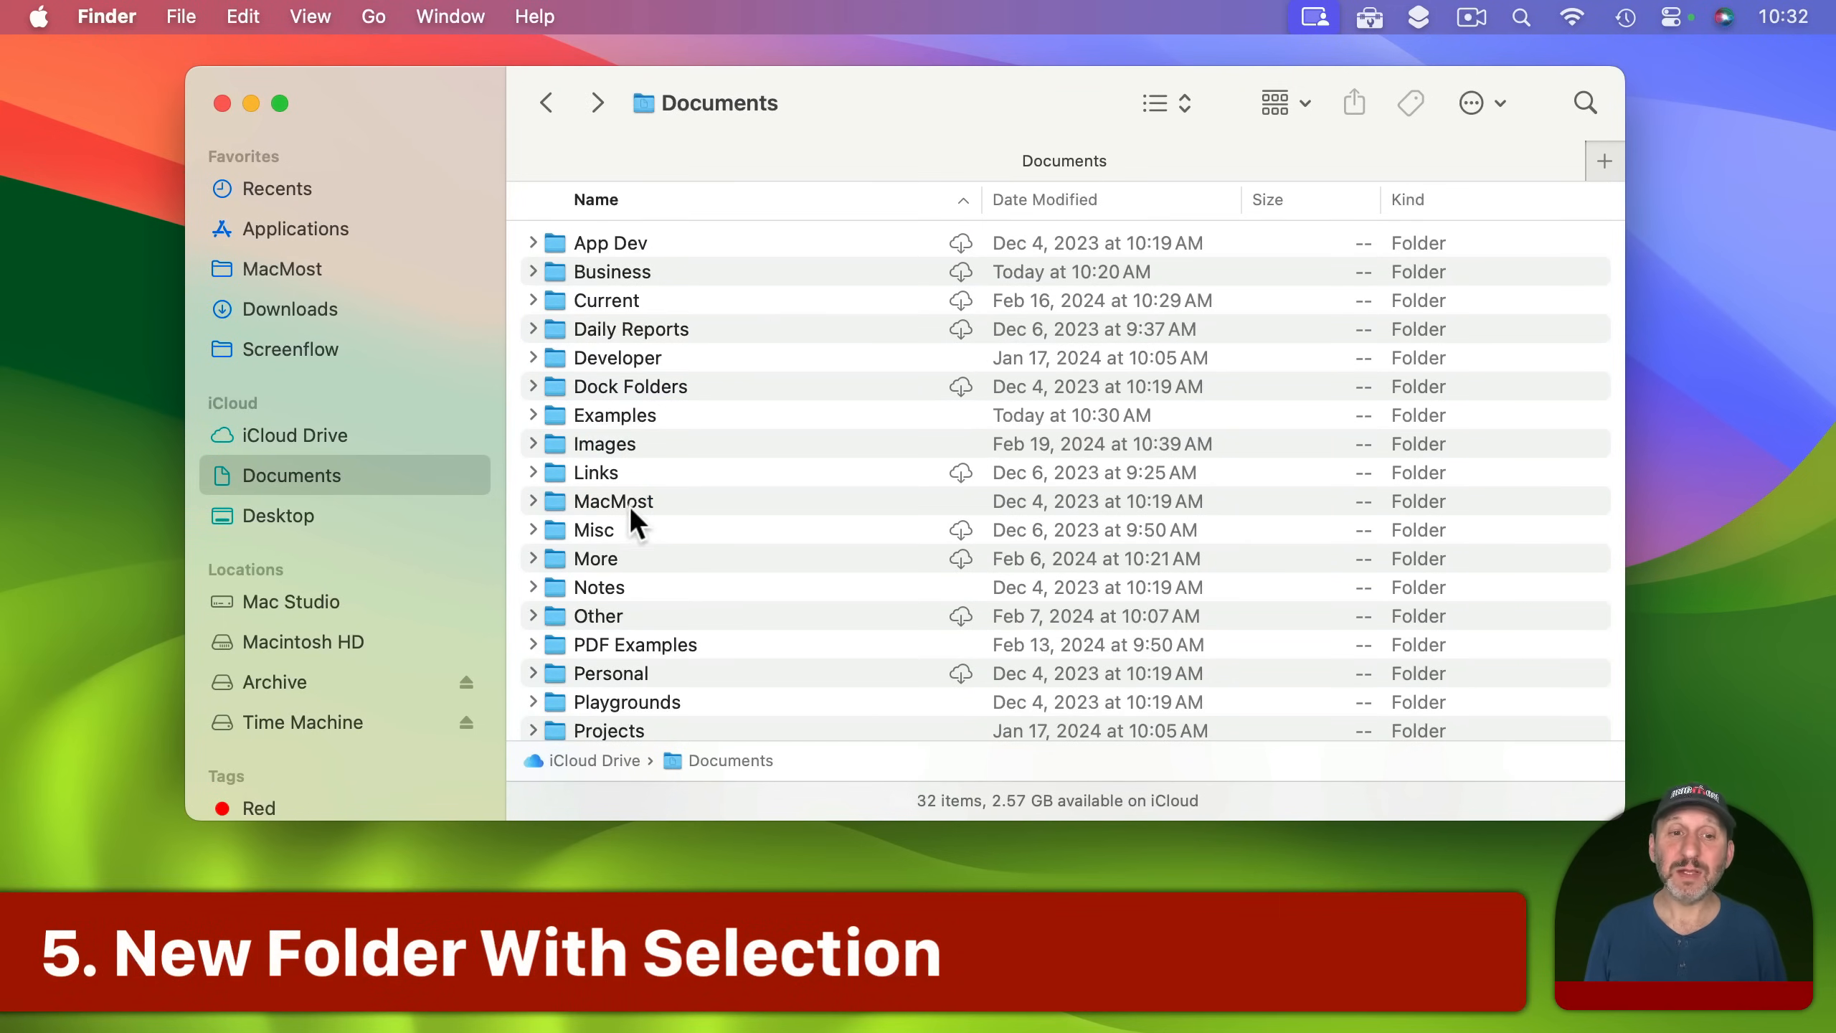
Open Misc in Finder and select IMG_3228 compressed.jpg, IMG_3228.HEIC, JackWalk.mp4, My Books.numbers and Treasure Island.pdf together.
{"action": "double_click", "coordinate": [600, 530]}
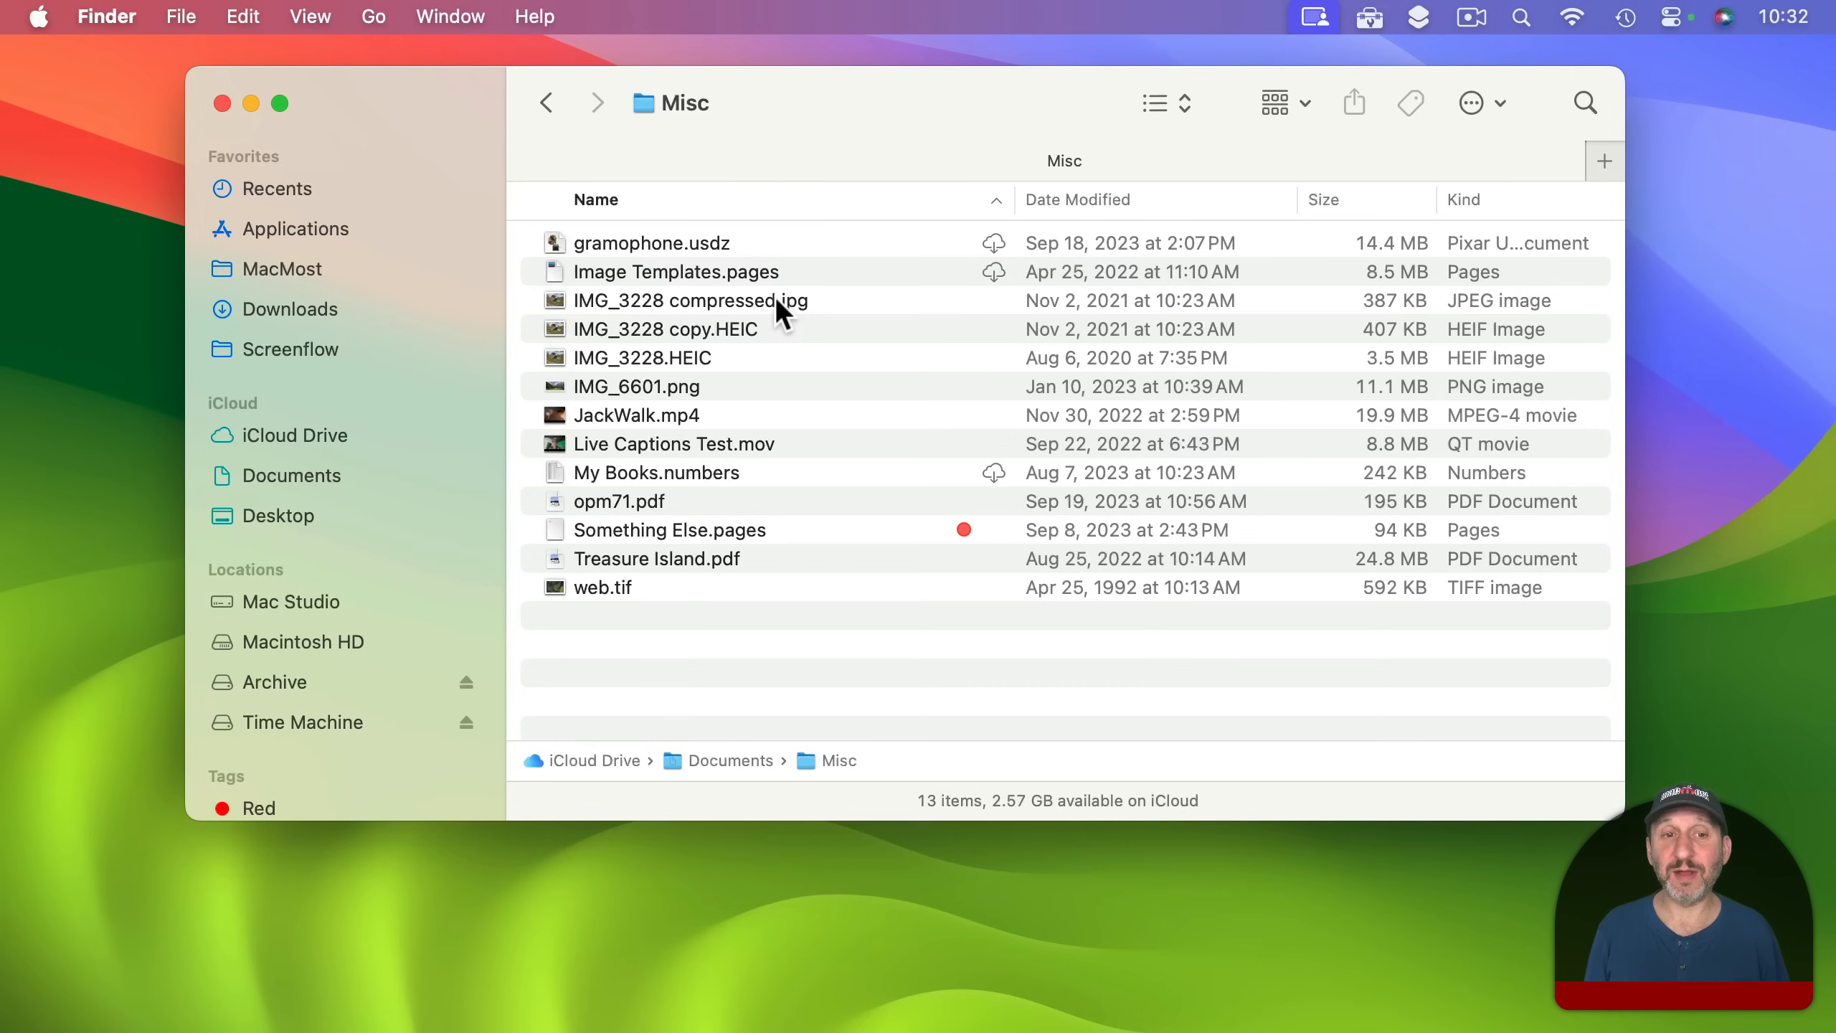
{"action": "left_click", "coordinate": [606, 300]}
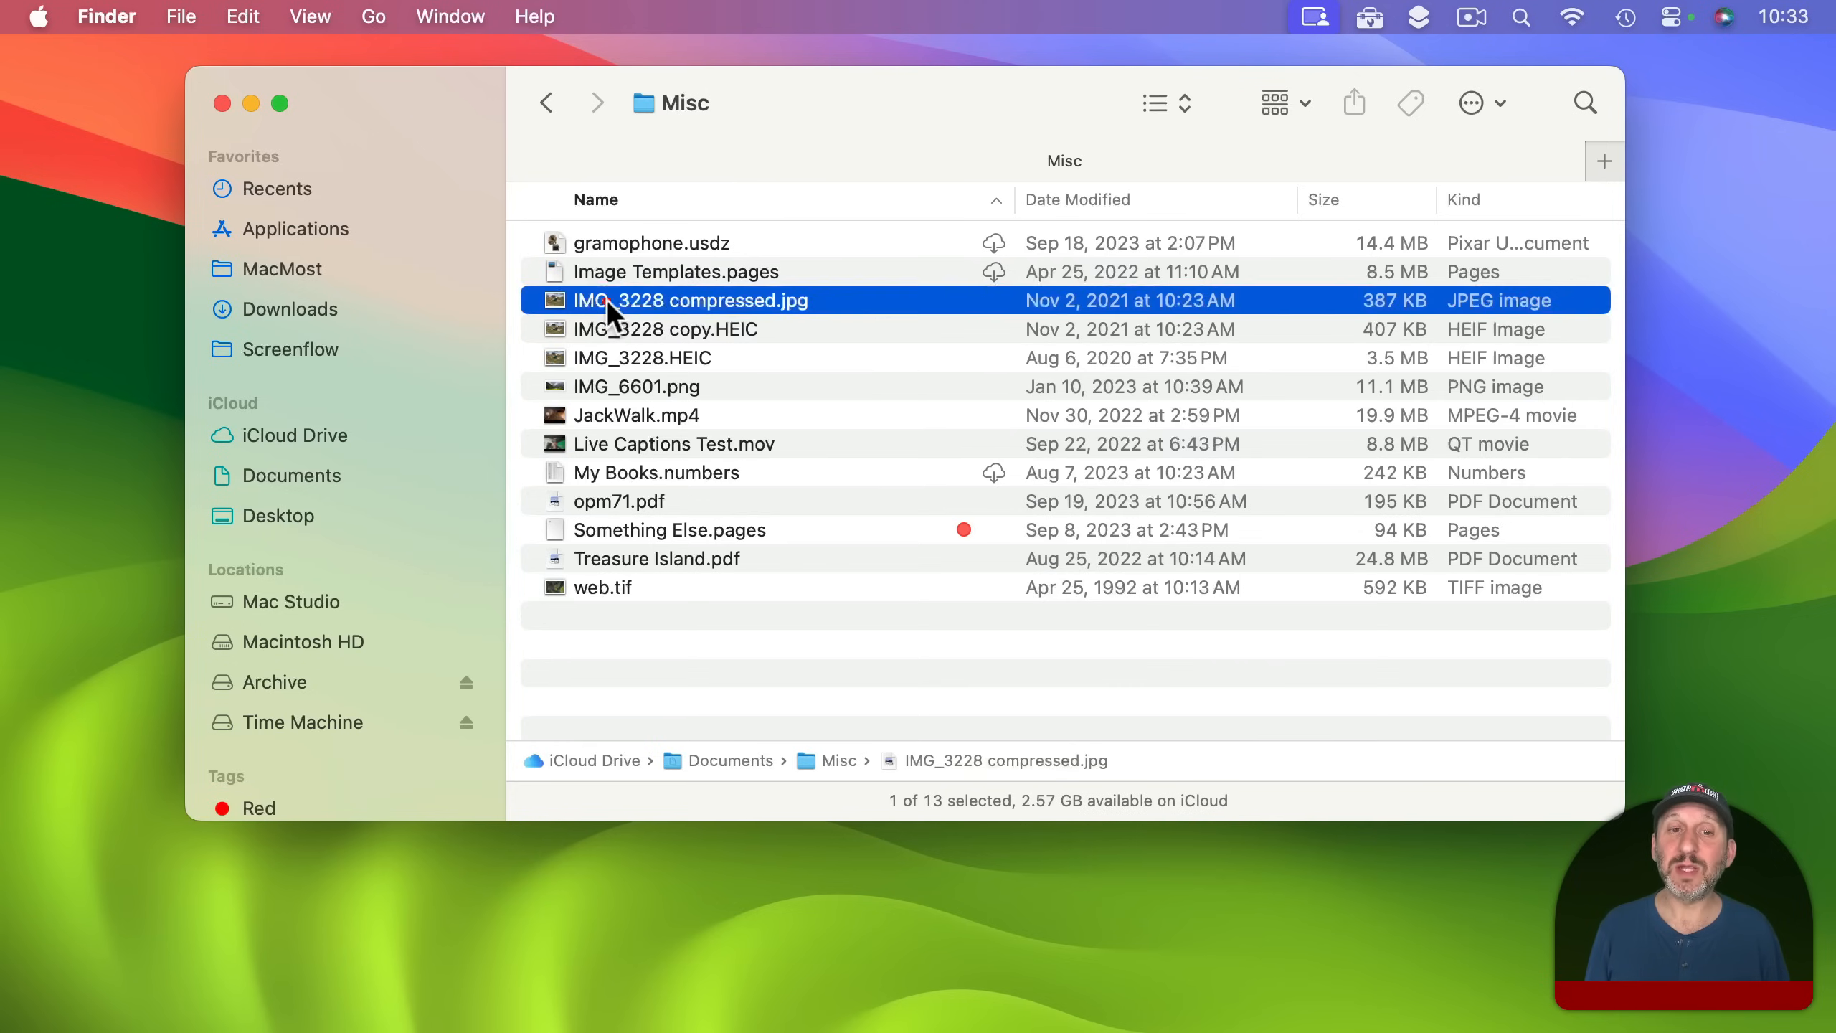
{"action": "left_click", "coordinate": [666, 356], "text": "super"}
{"action": "left_click", "coordinate": [660, 414], "text": "super"}
{"action": "left_click", "coordinate": [664, 471], "text": "super"}
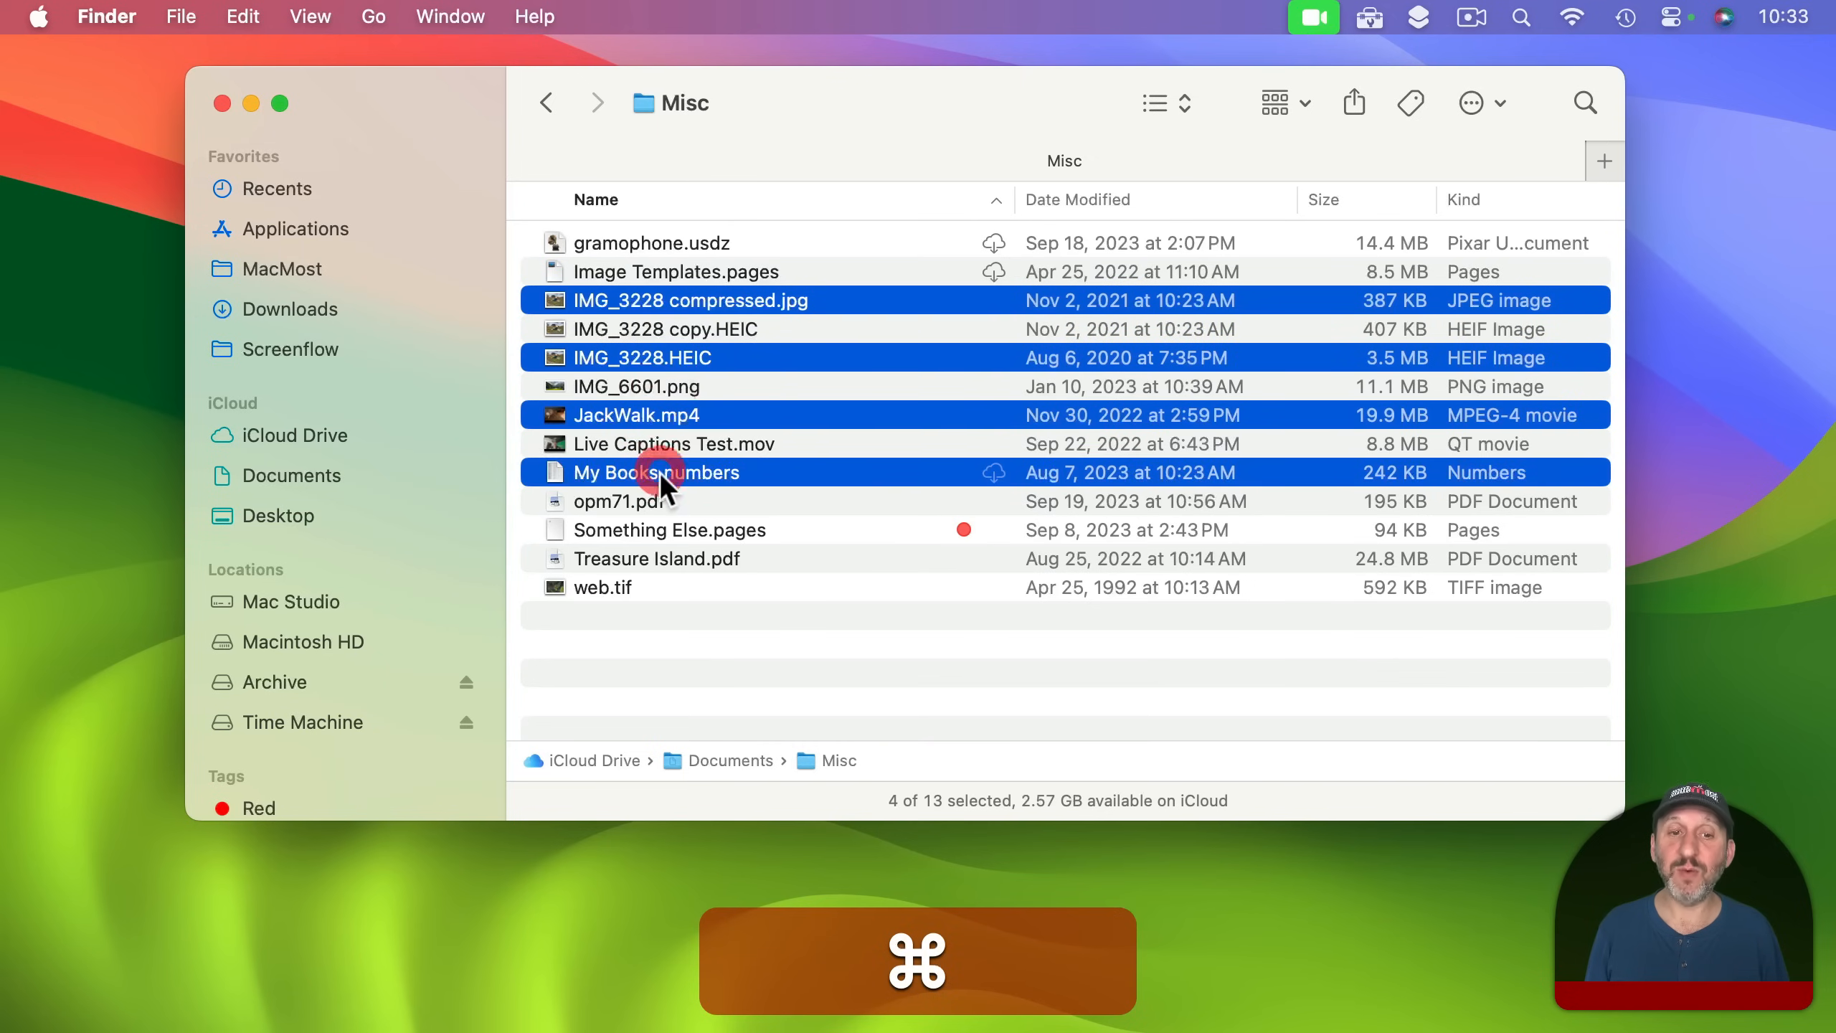
{"action": "left_click", "coordinate": [663, 556], "text": "super"}
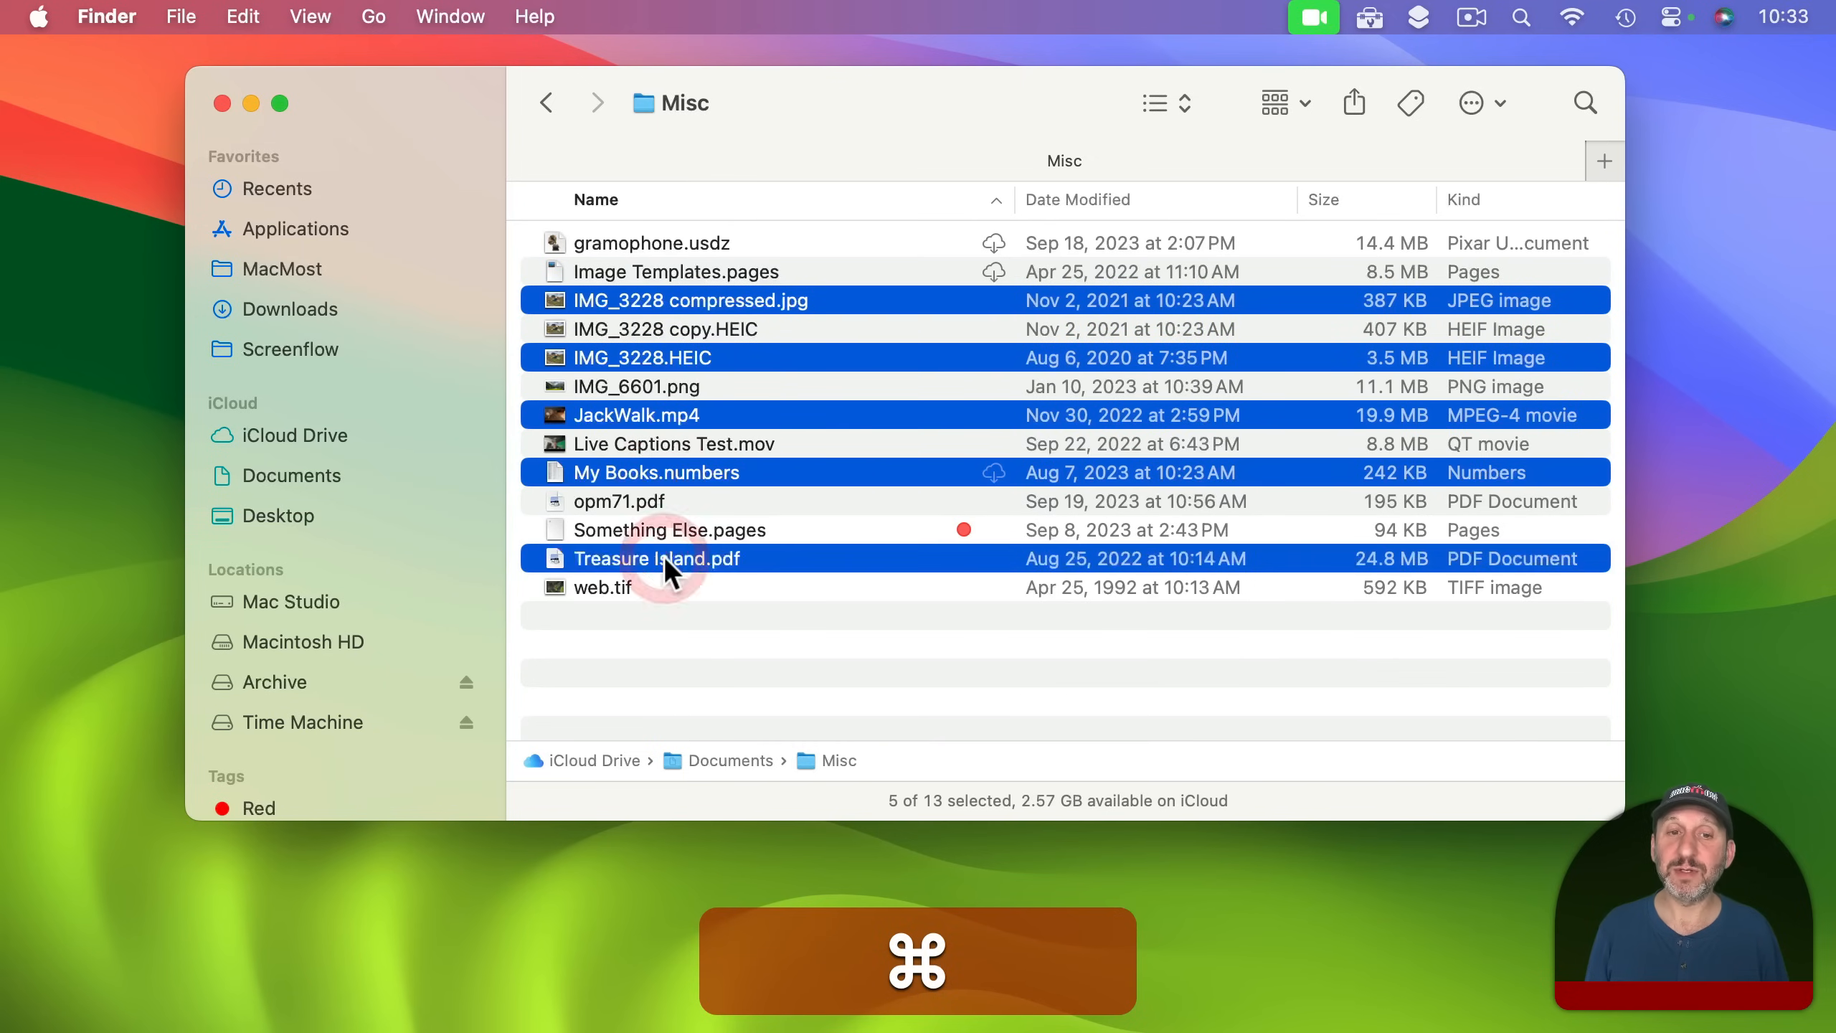
Create a new folder from the files Image Templates.pages through Live Captions Test.mov and move web.tif into it.
{"action": "left_click", "coordinate": [657, 271]}
{"action": "left_click", "coordinate": [645, 444], "text": "shift"}
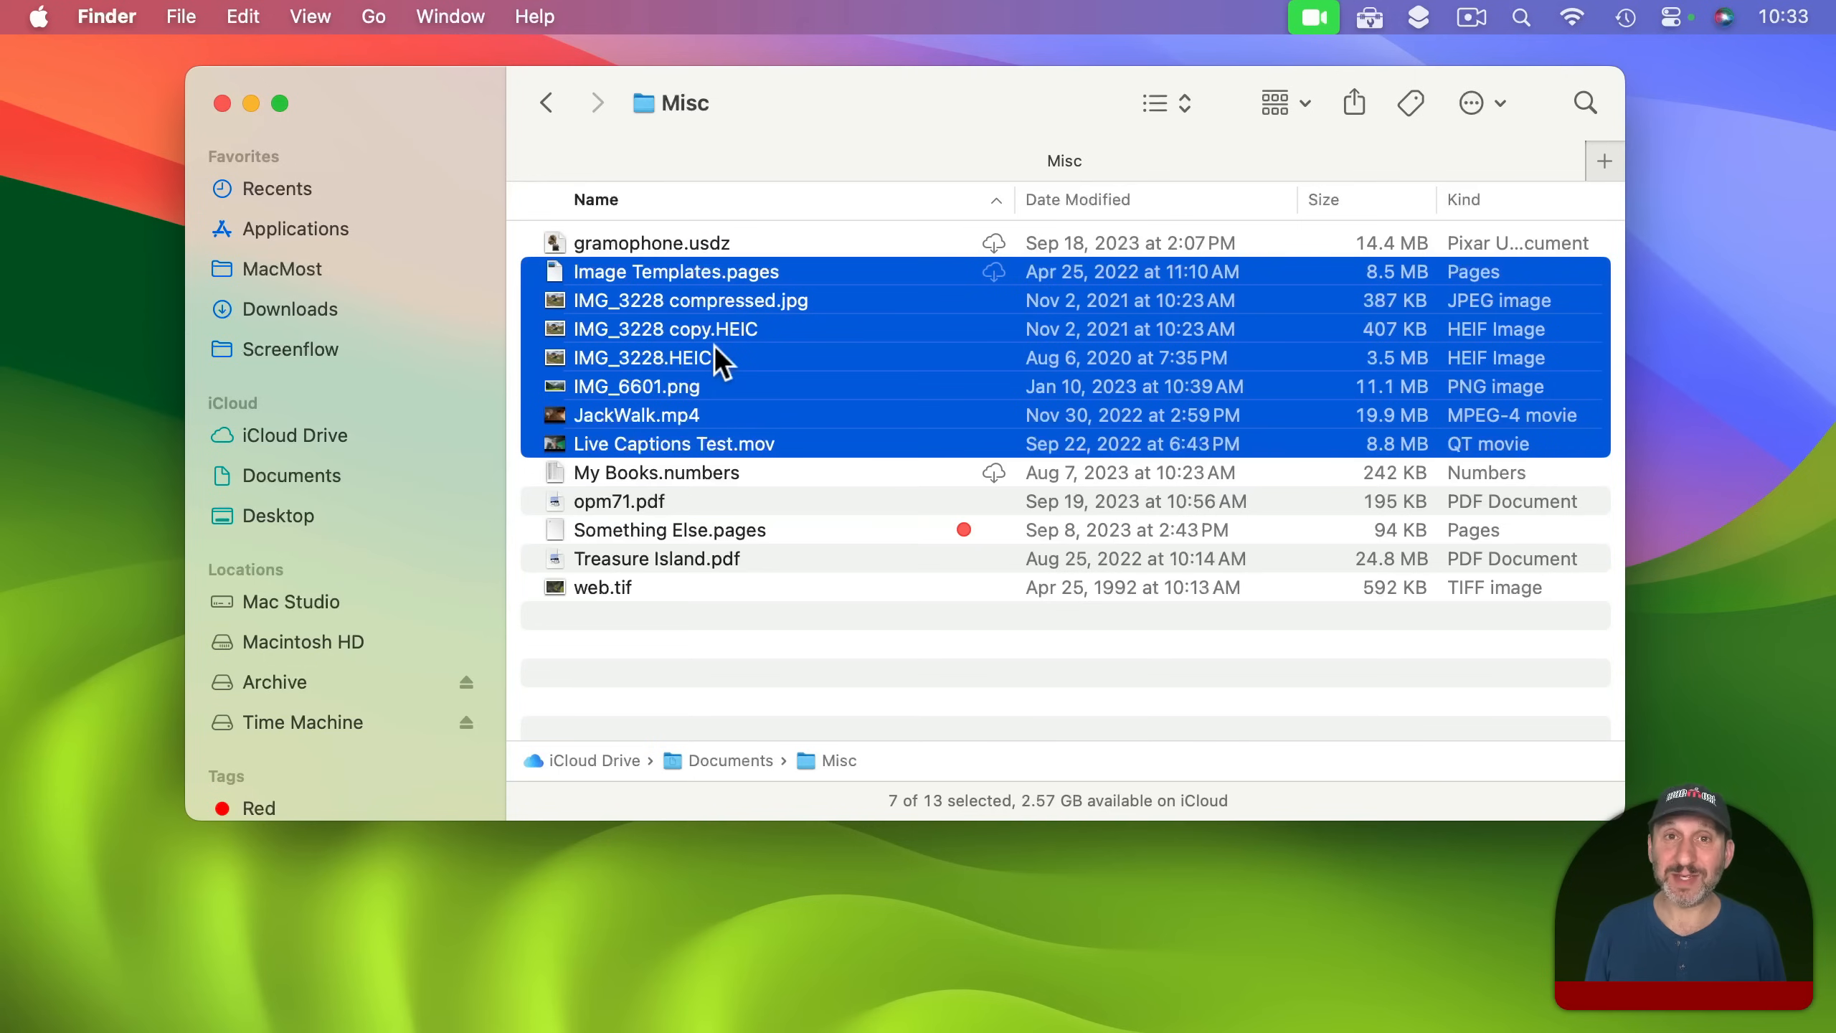
{"action": "left_click", "coordinate": [181, 17]}
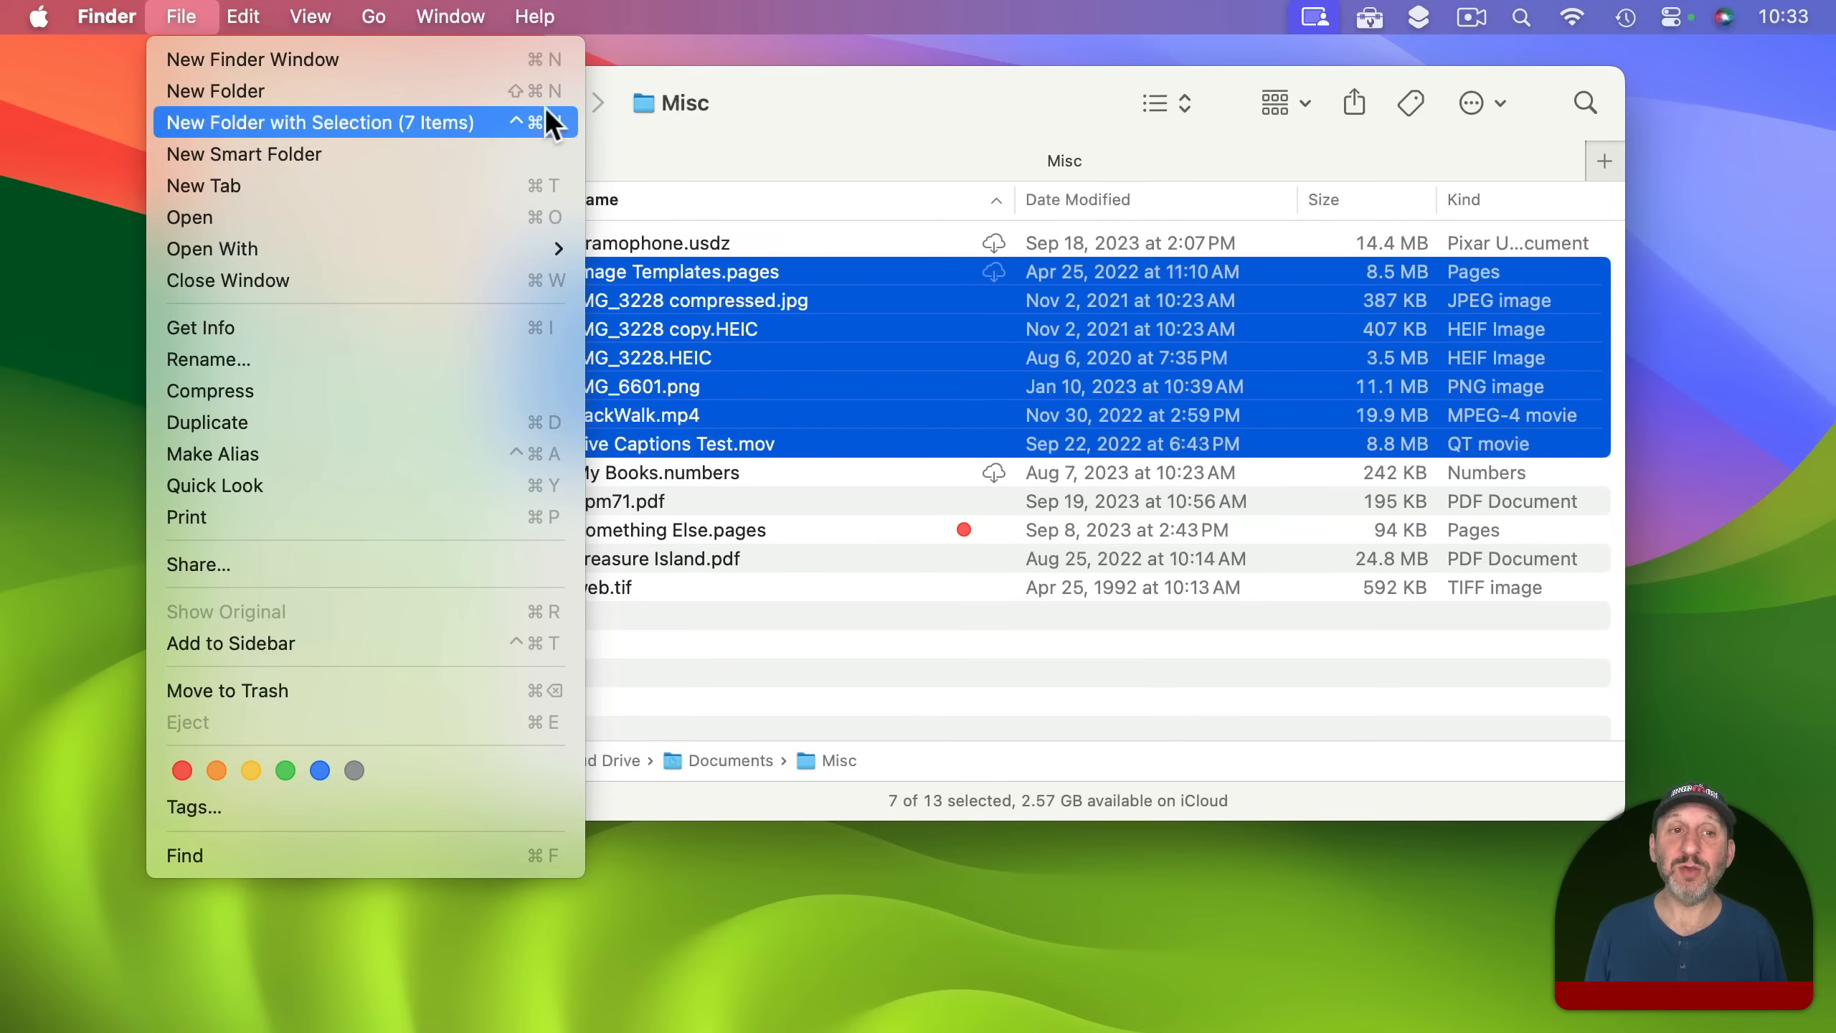
{"action": "left_click", "coordinate": [484, 127]}
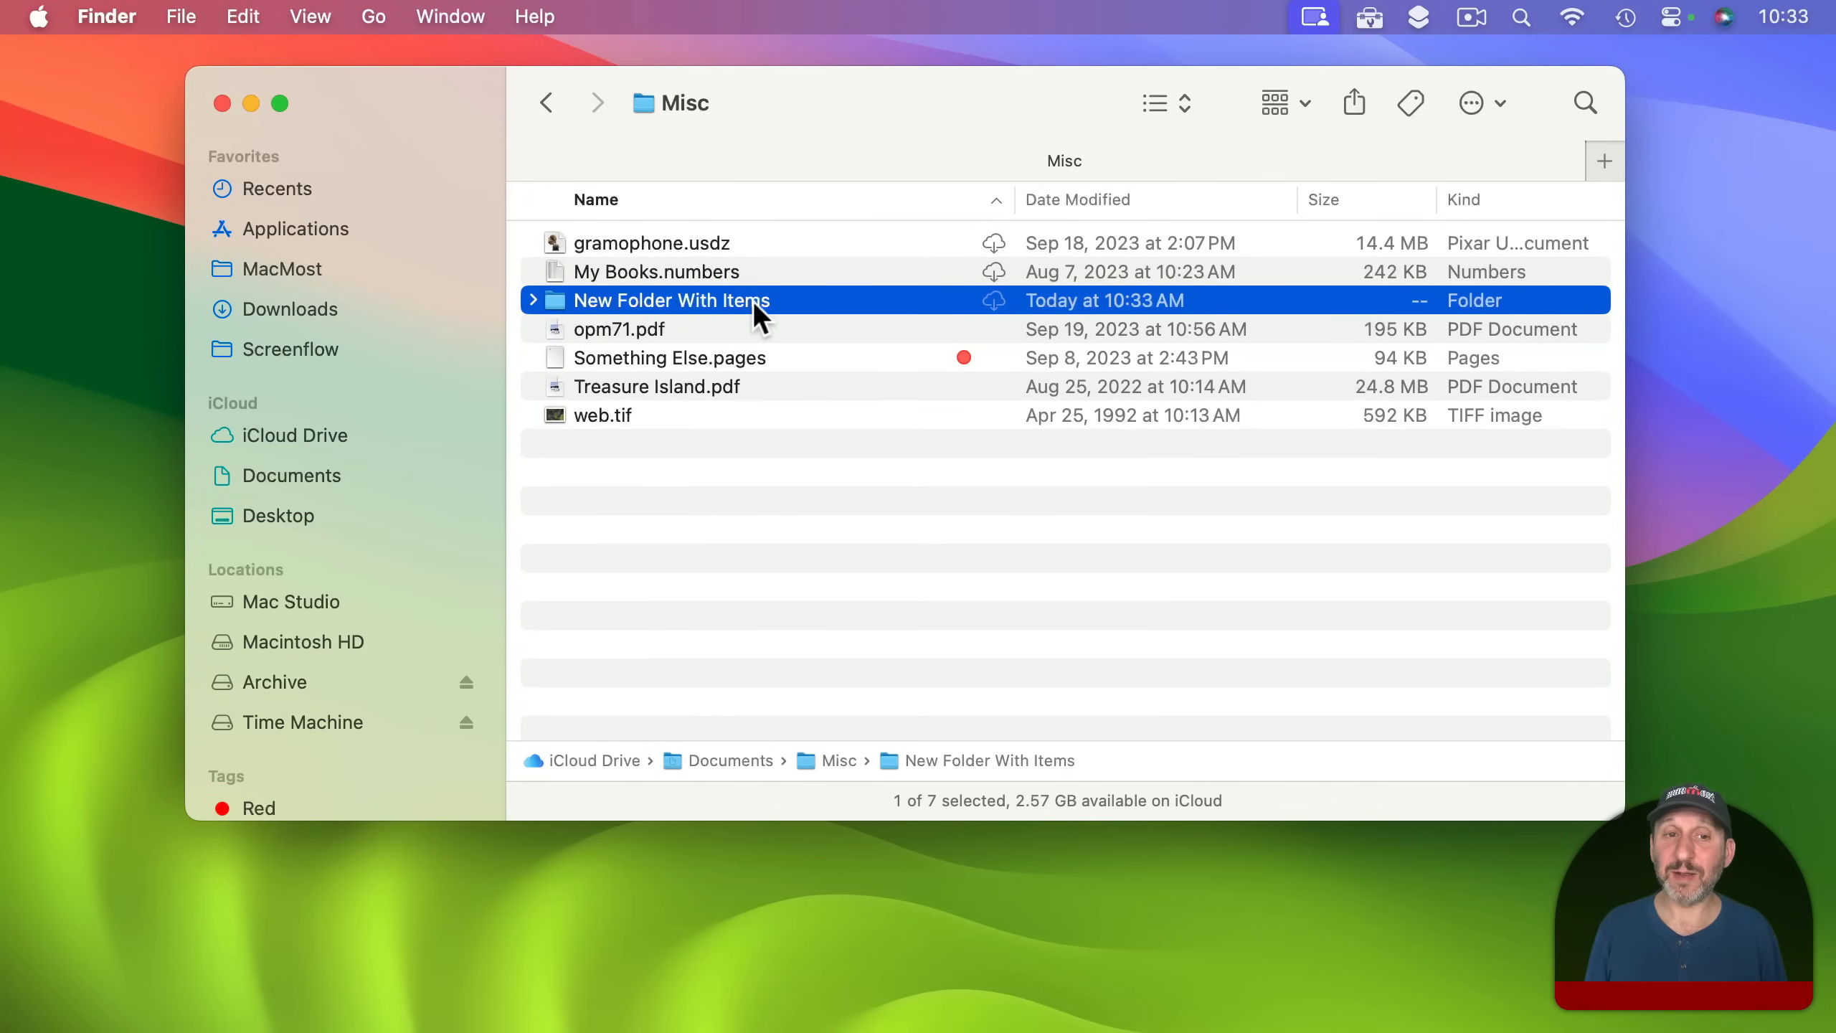
{"action": "left_click", "coordinate": [535, 300]}
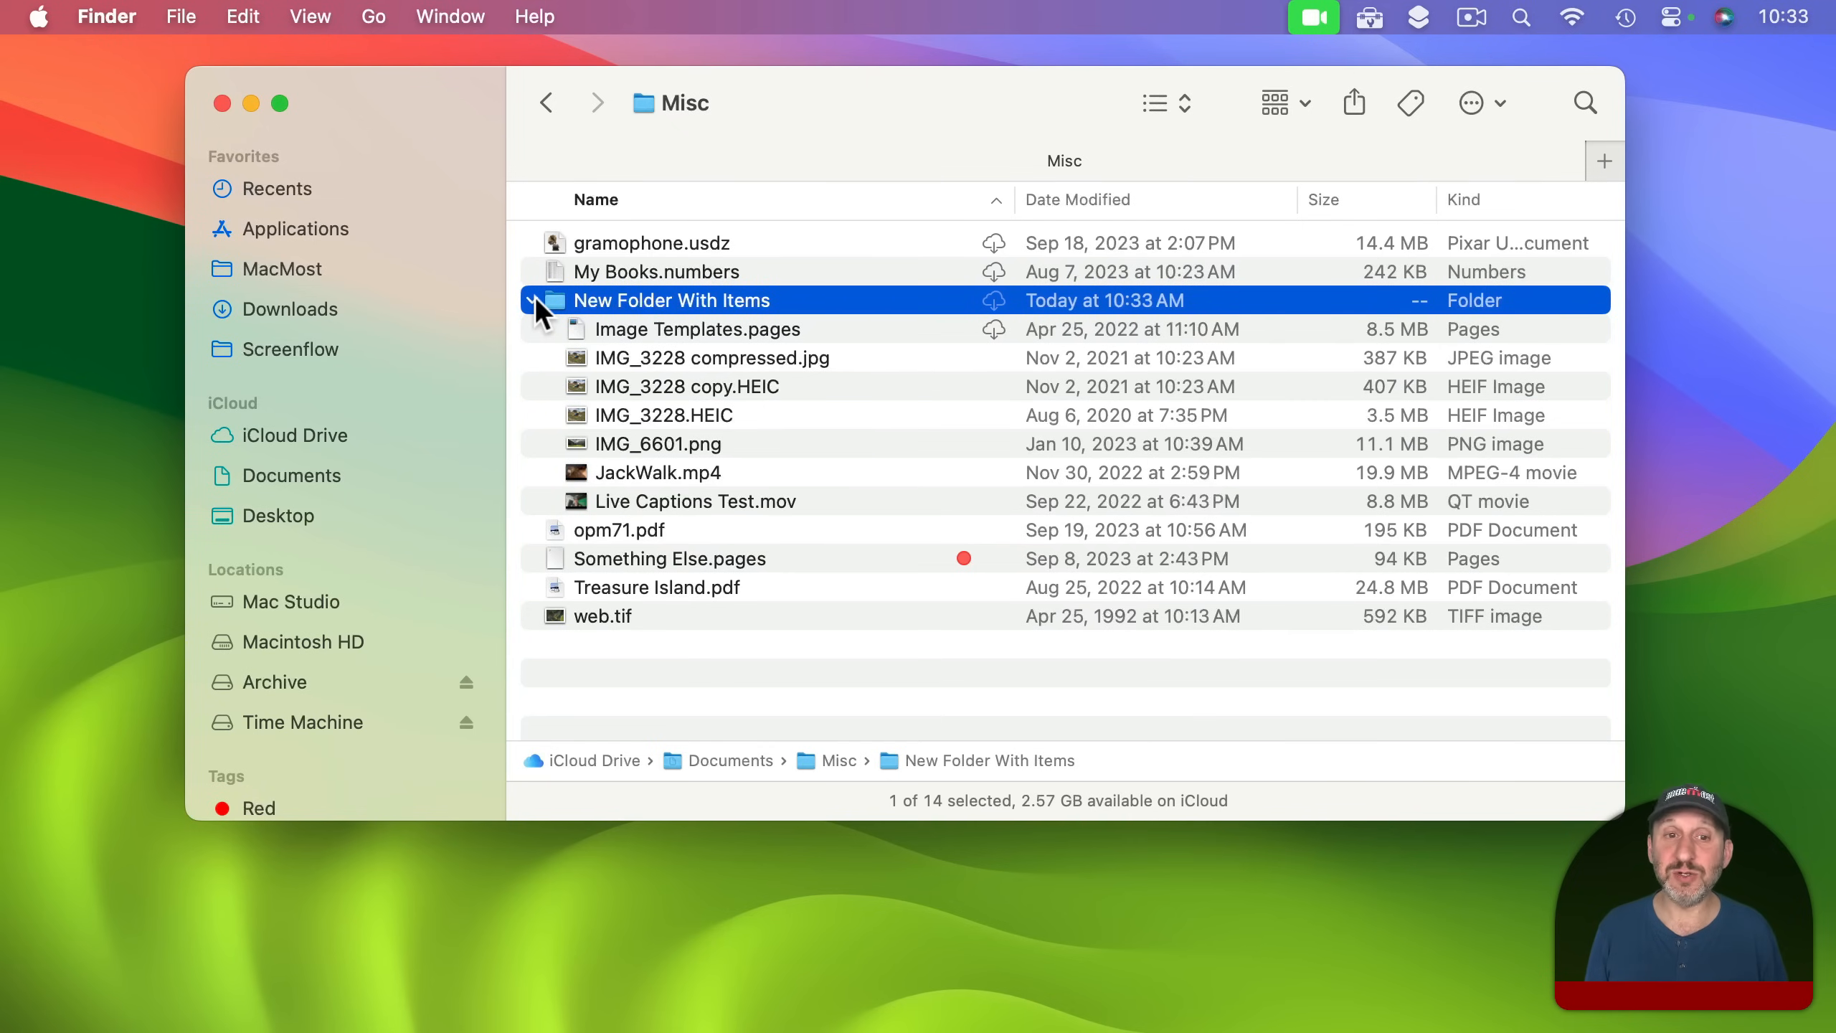
{"action": "left_click_drag", "start_coordinate": [602, 611], "coordinate": [666, 295]}
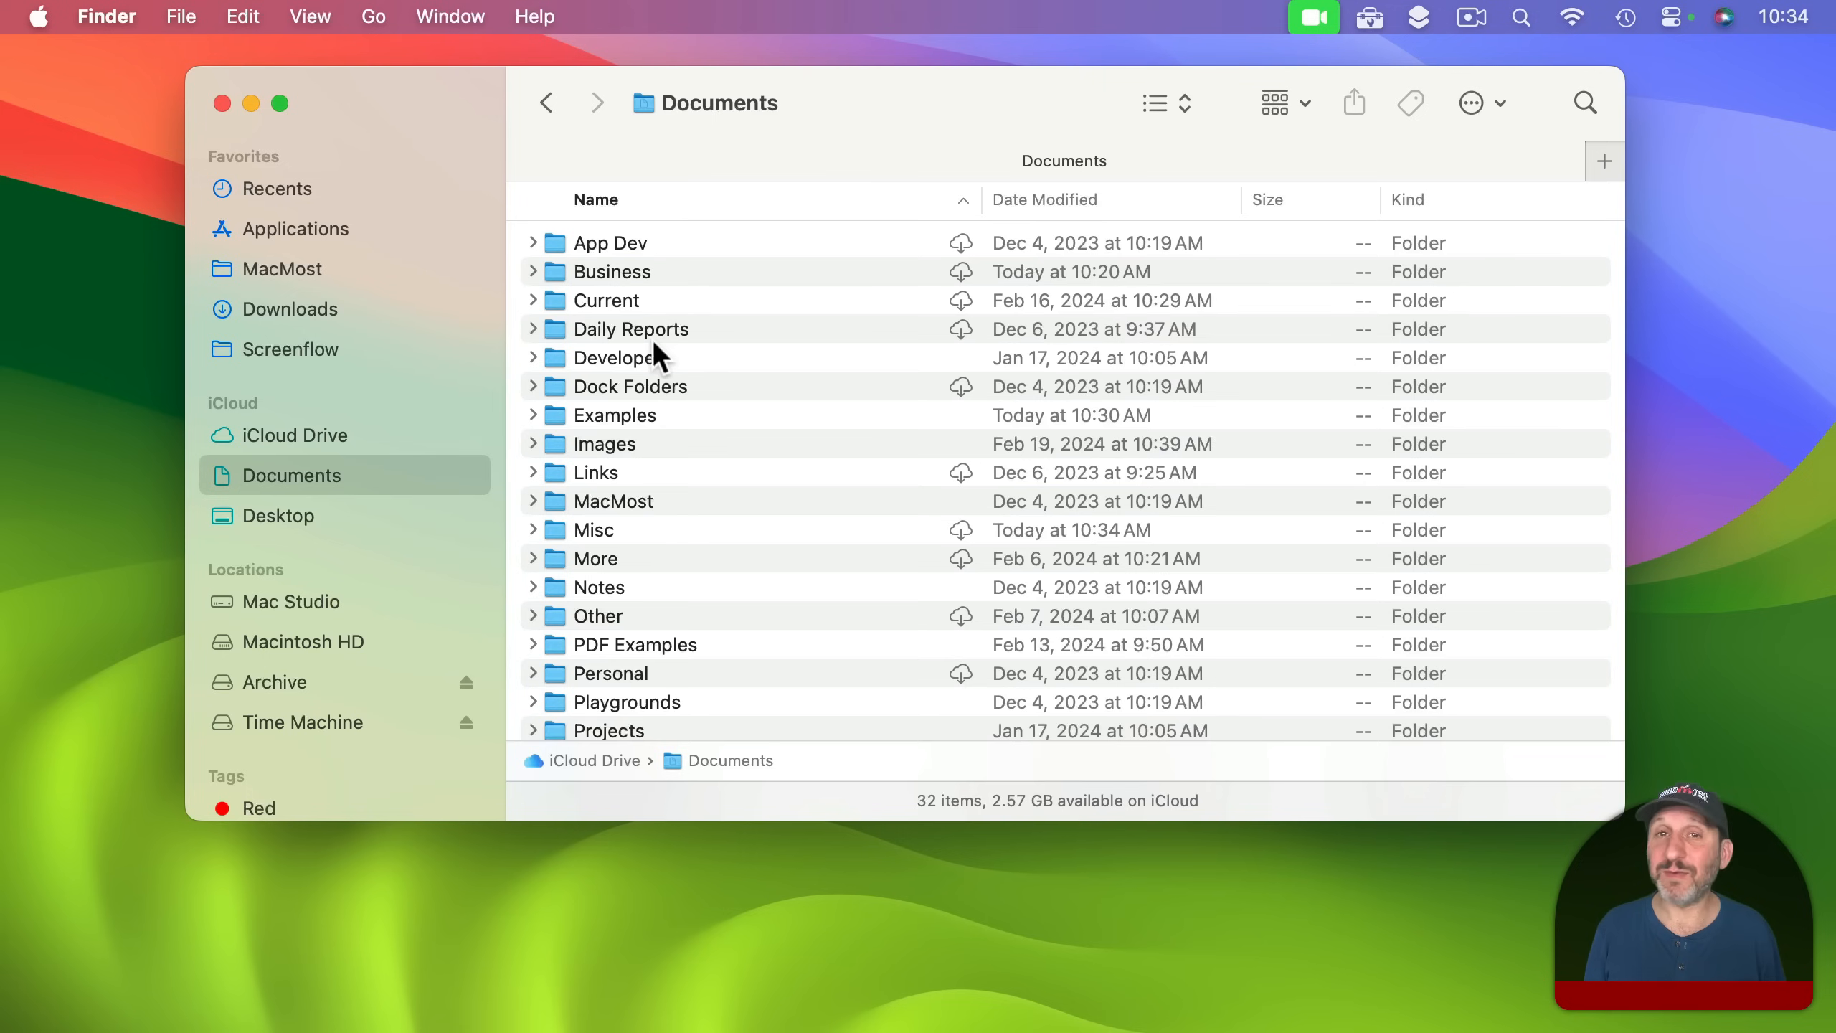
Expand Projects and its Project Beta subfolder within Documents, and select the Notes and Such folder.
{"action": "scroll", "coordinate": [664, 361], "scroll_direction": "down", "scroll_amount": 5}
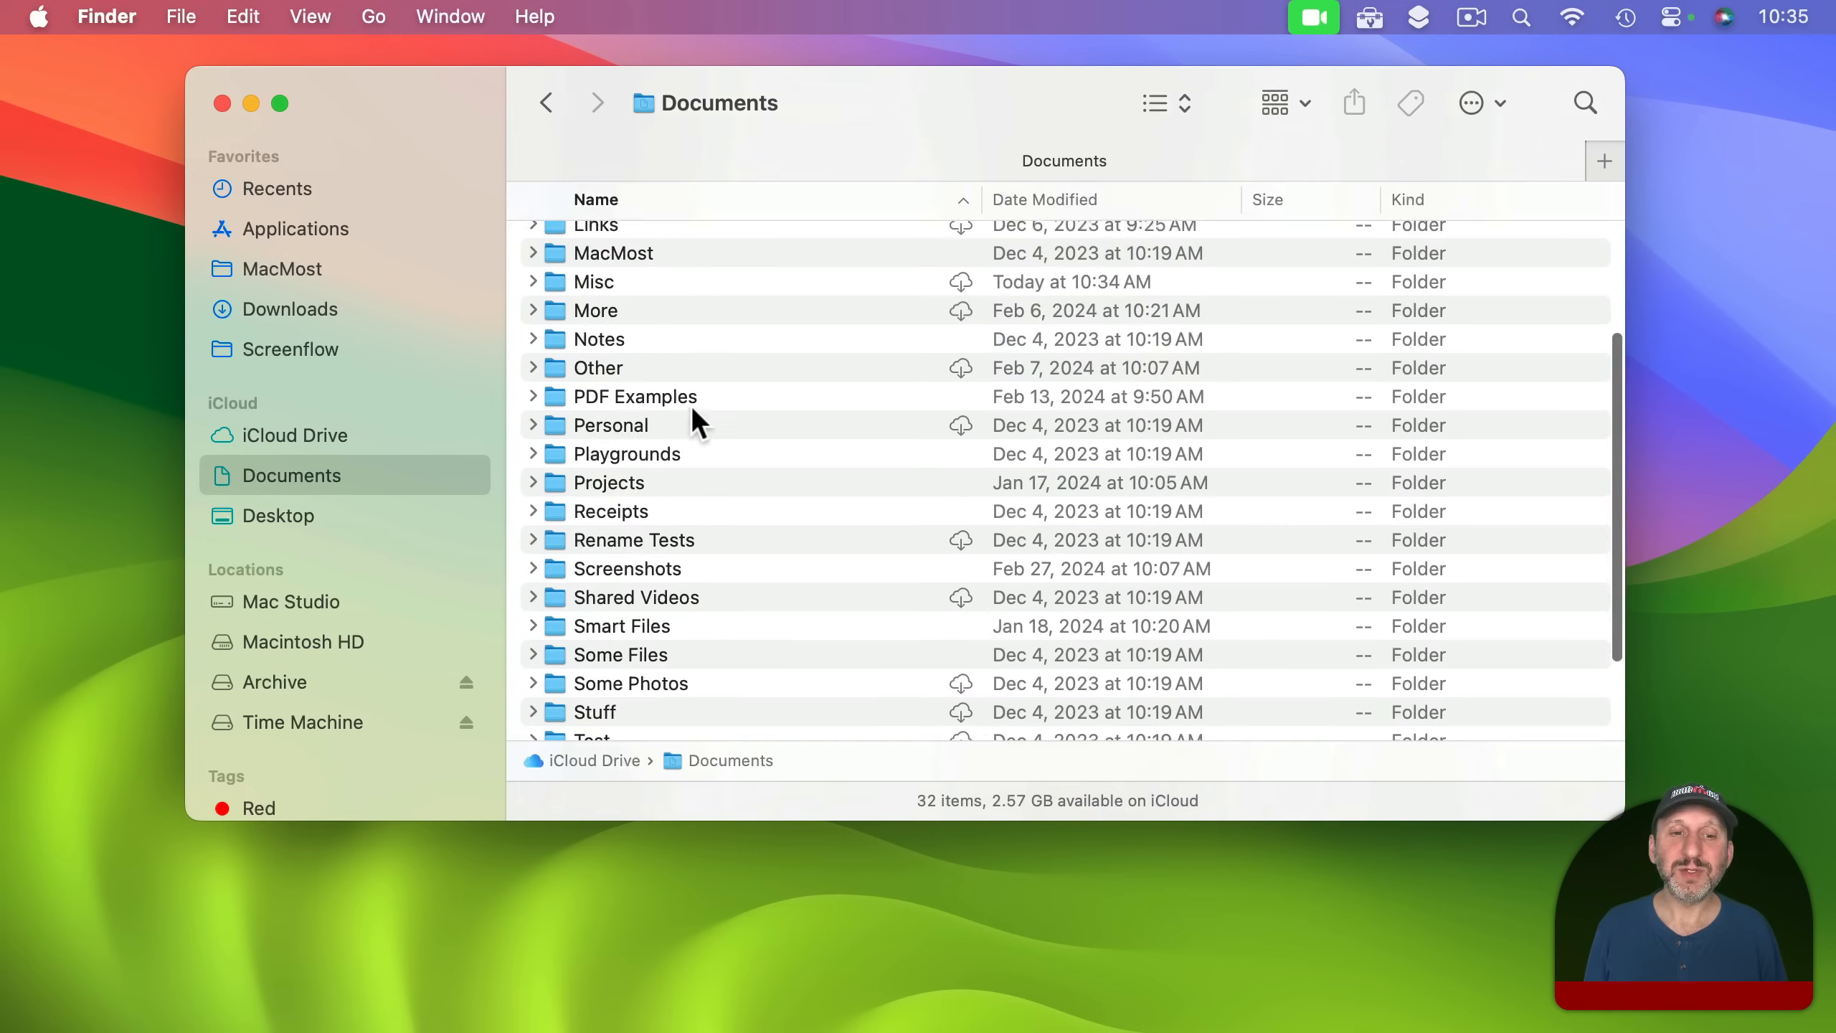
{"action": "left_click", "coordinate": [533, 468]}
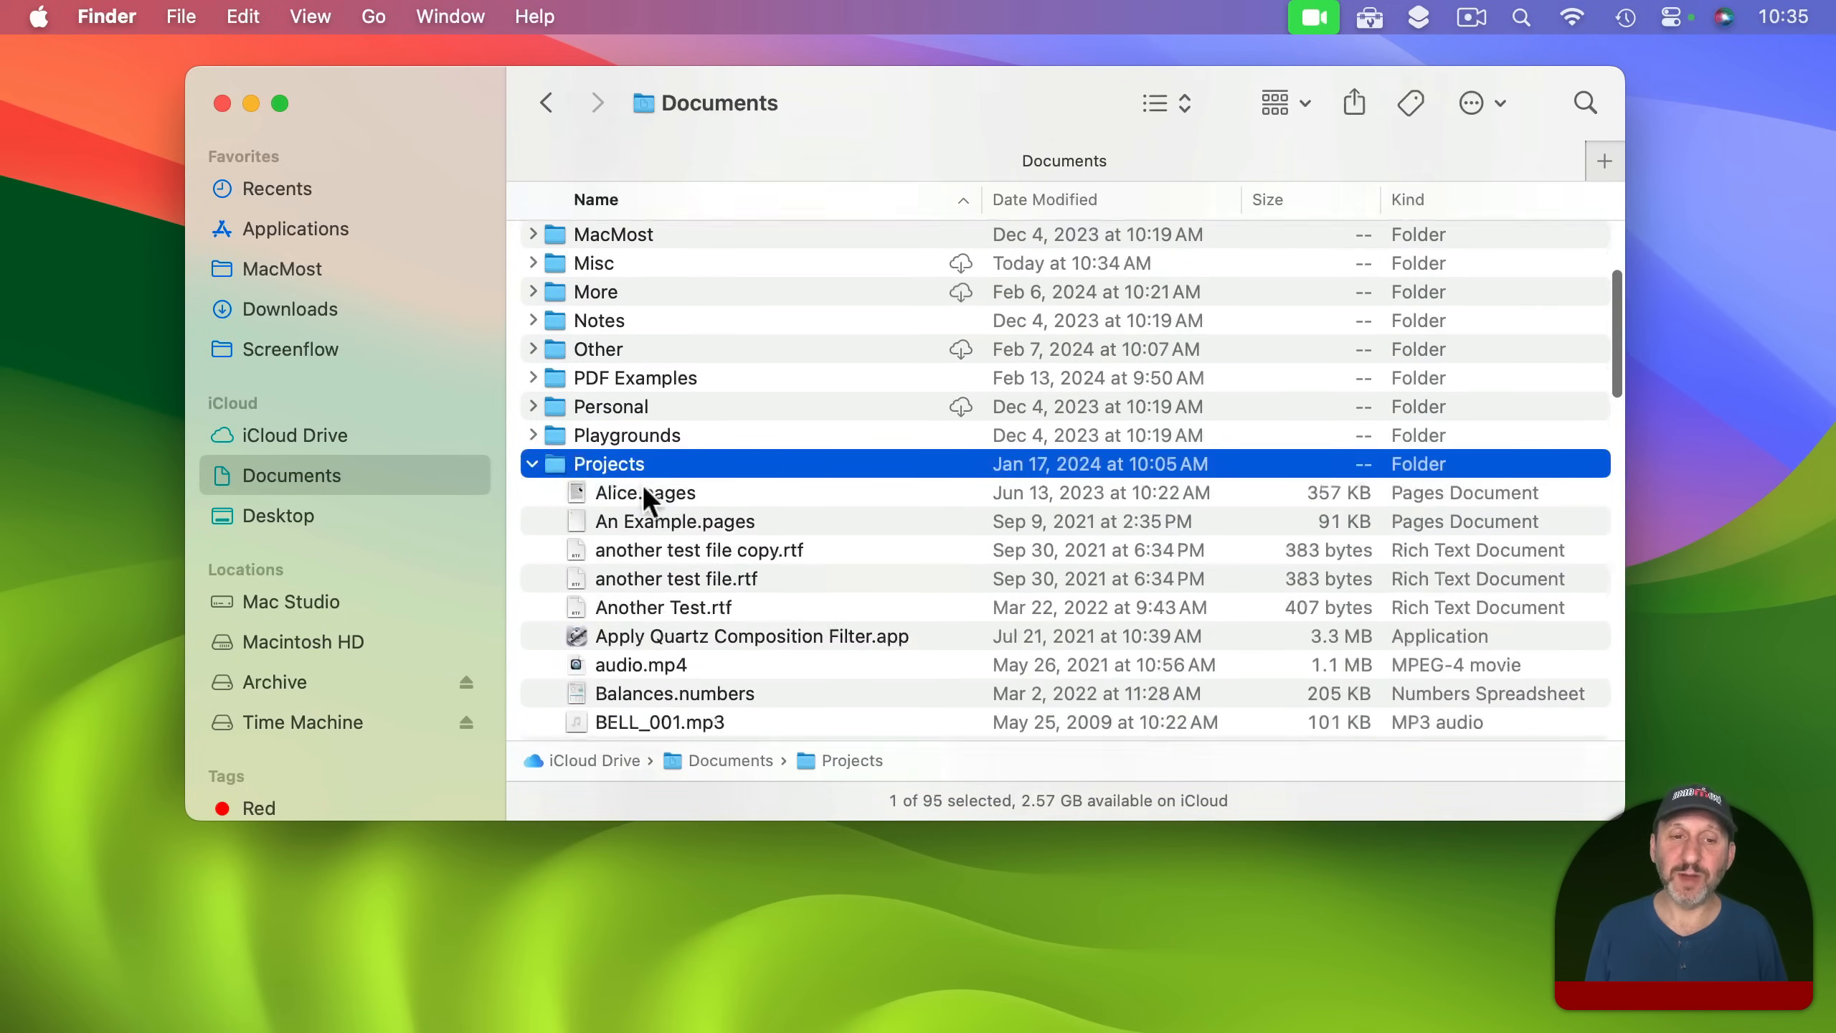
{"action": "scroll", "coordinate": [642, 484], "scroll_direction": "down", "scroll_amount": 15}
{"action": "scroll", "coordinate": [643, 484], "scroll_direction": "down", "scroll_amount": 16}
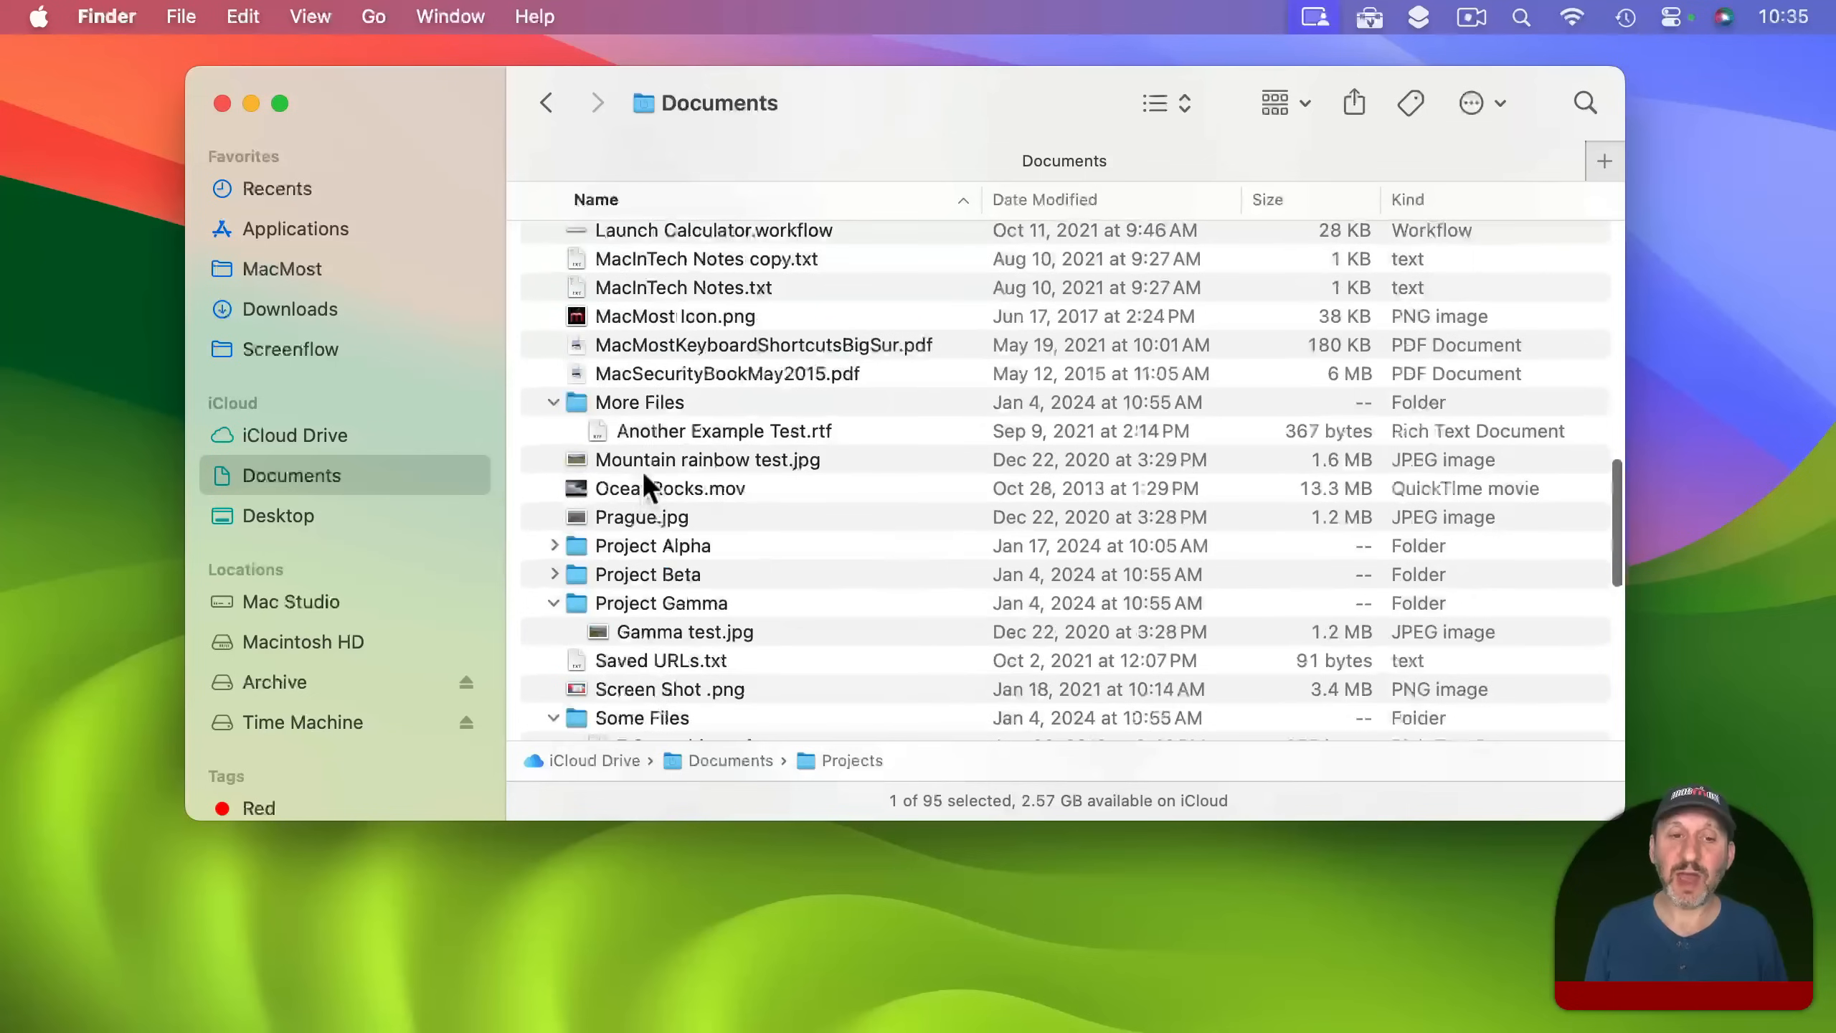
{"action": "left_click", "coordinate": [658, 409]}
{"action": "left_click", "coordinate": [654, 434]}
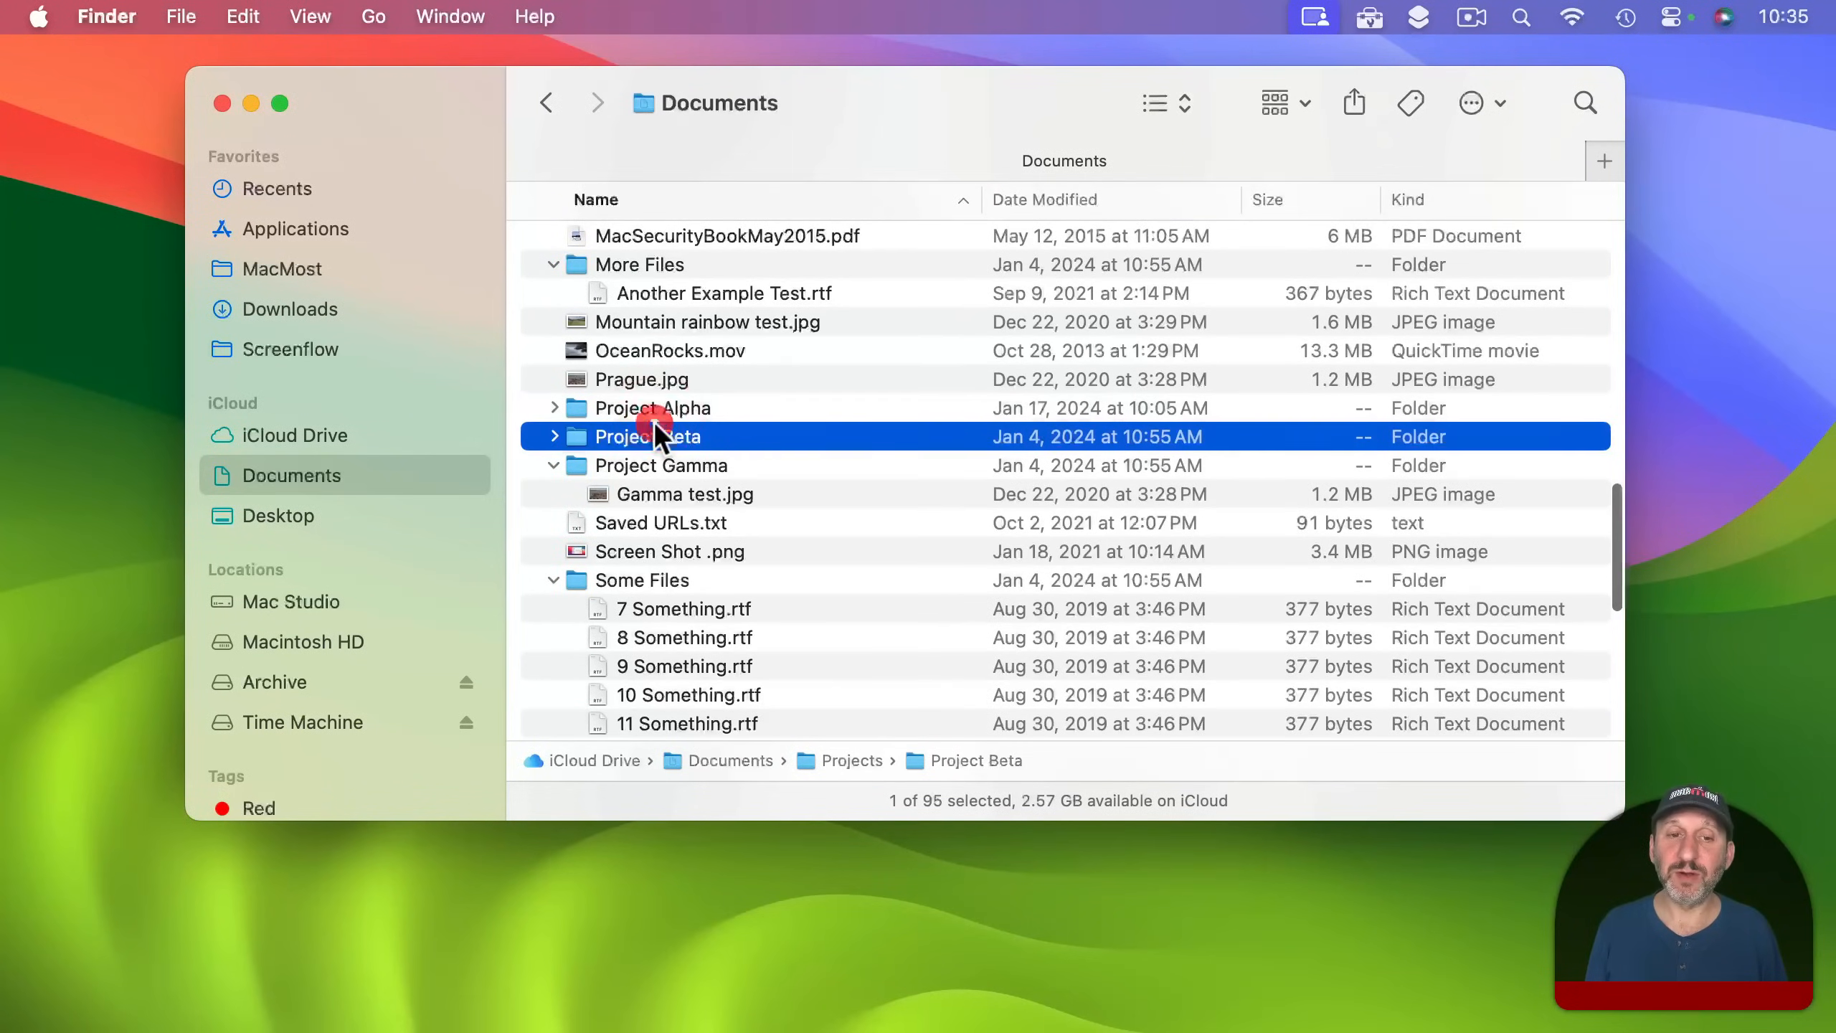
{"action": "left_click", "coordinate": [554, 436]}
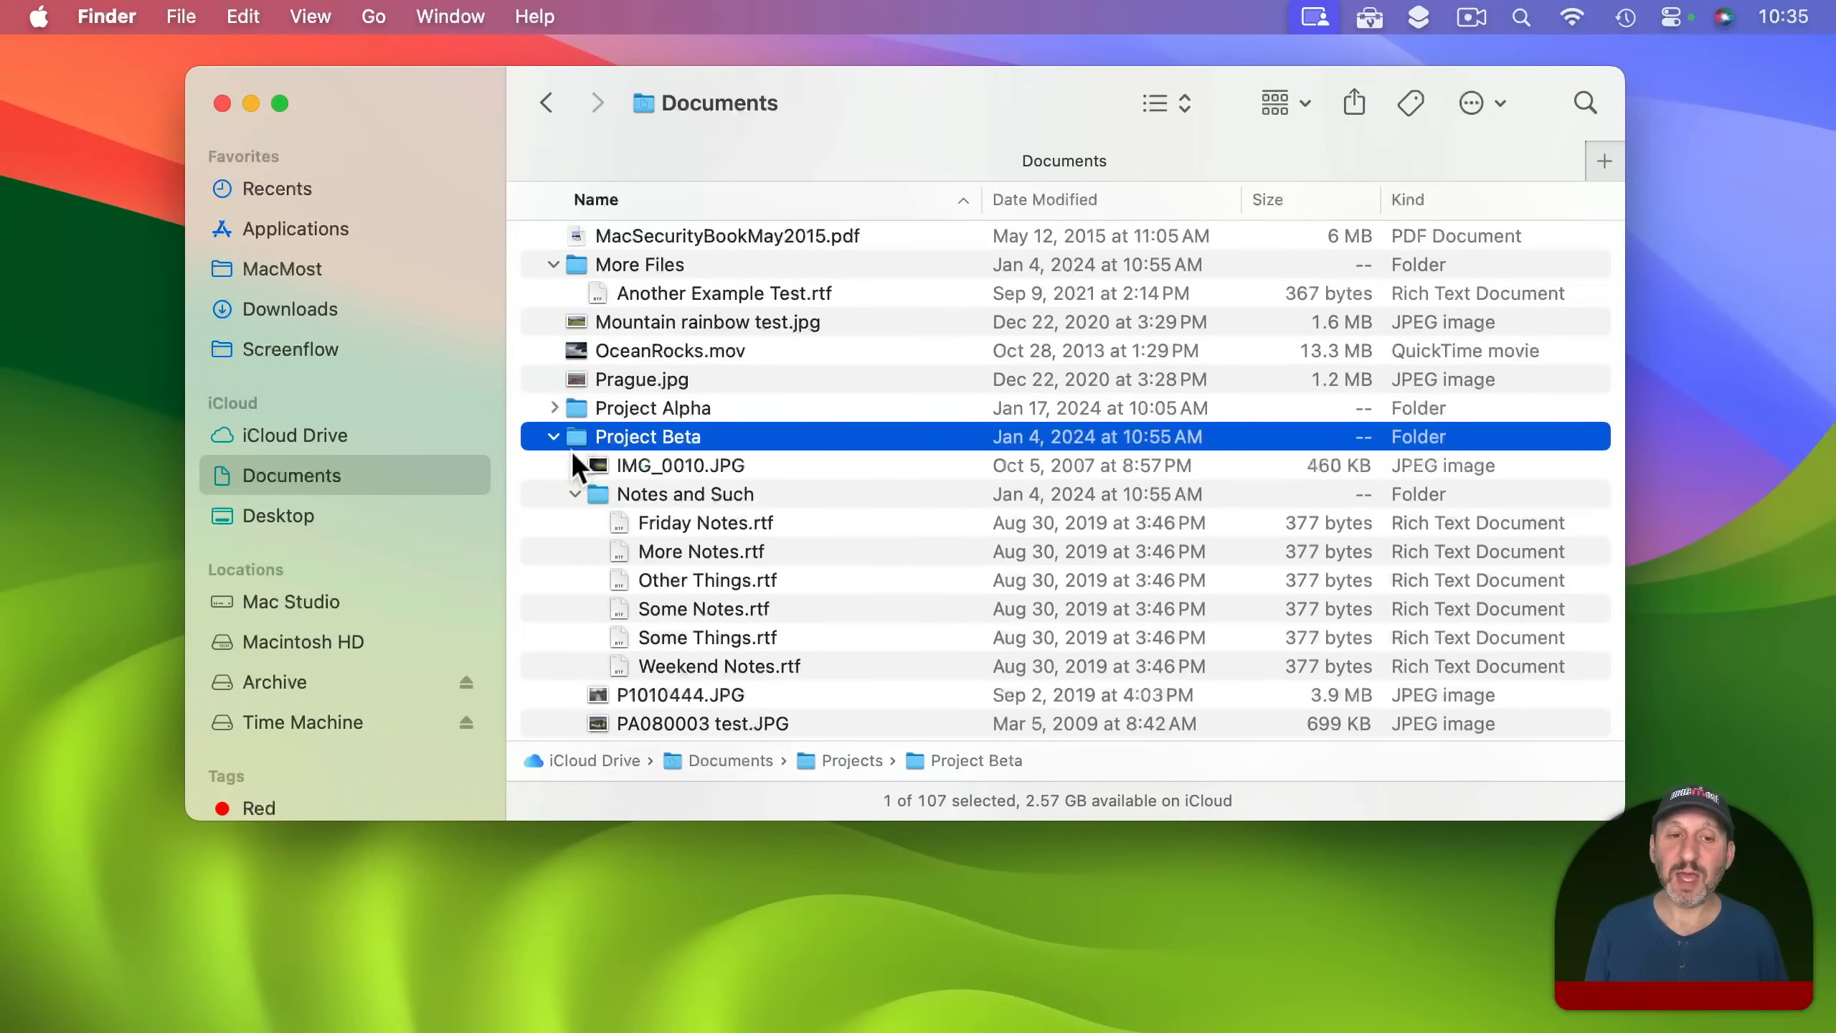
{"action": "left_click", "coordinate": [700, 492]}
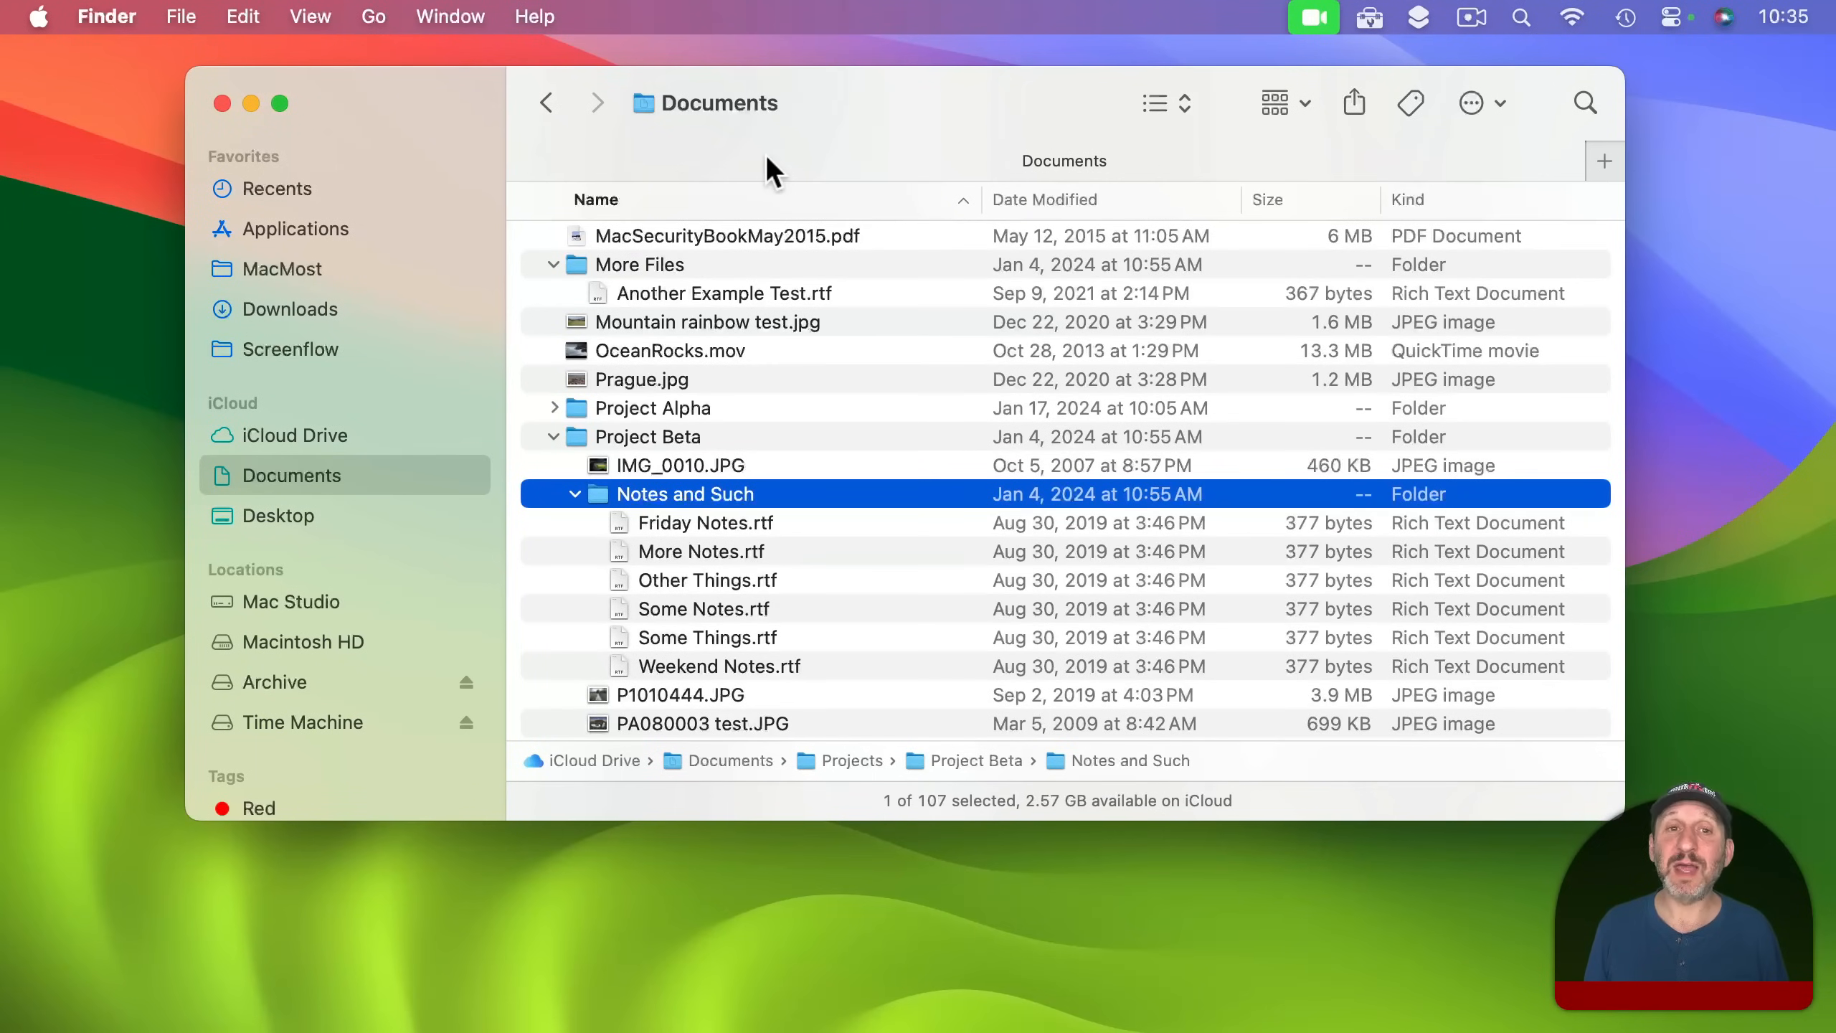
Show the path of folders enclosing Documents and dismiss it without changing location.
{"action": "key", "text": "super"}
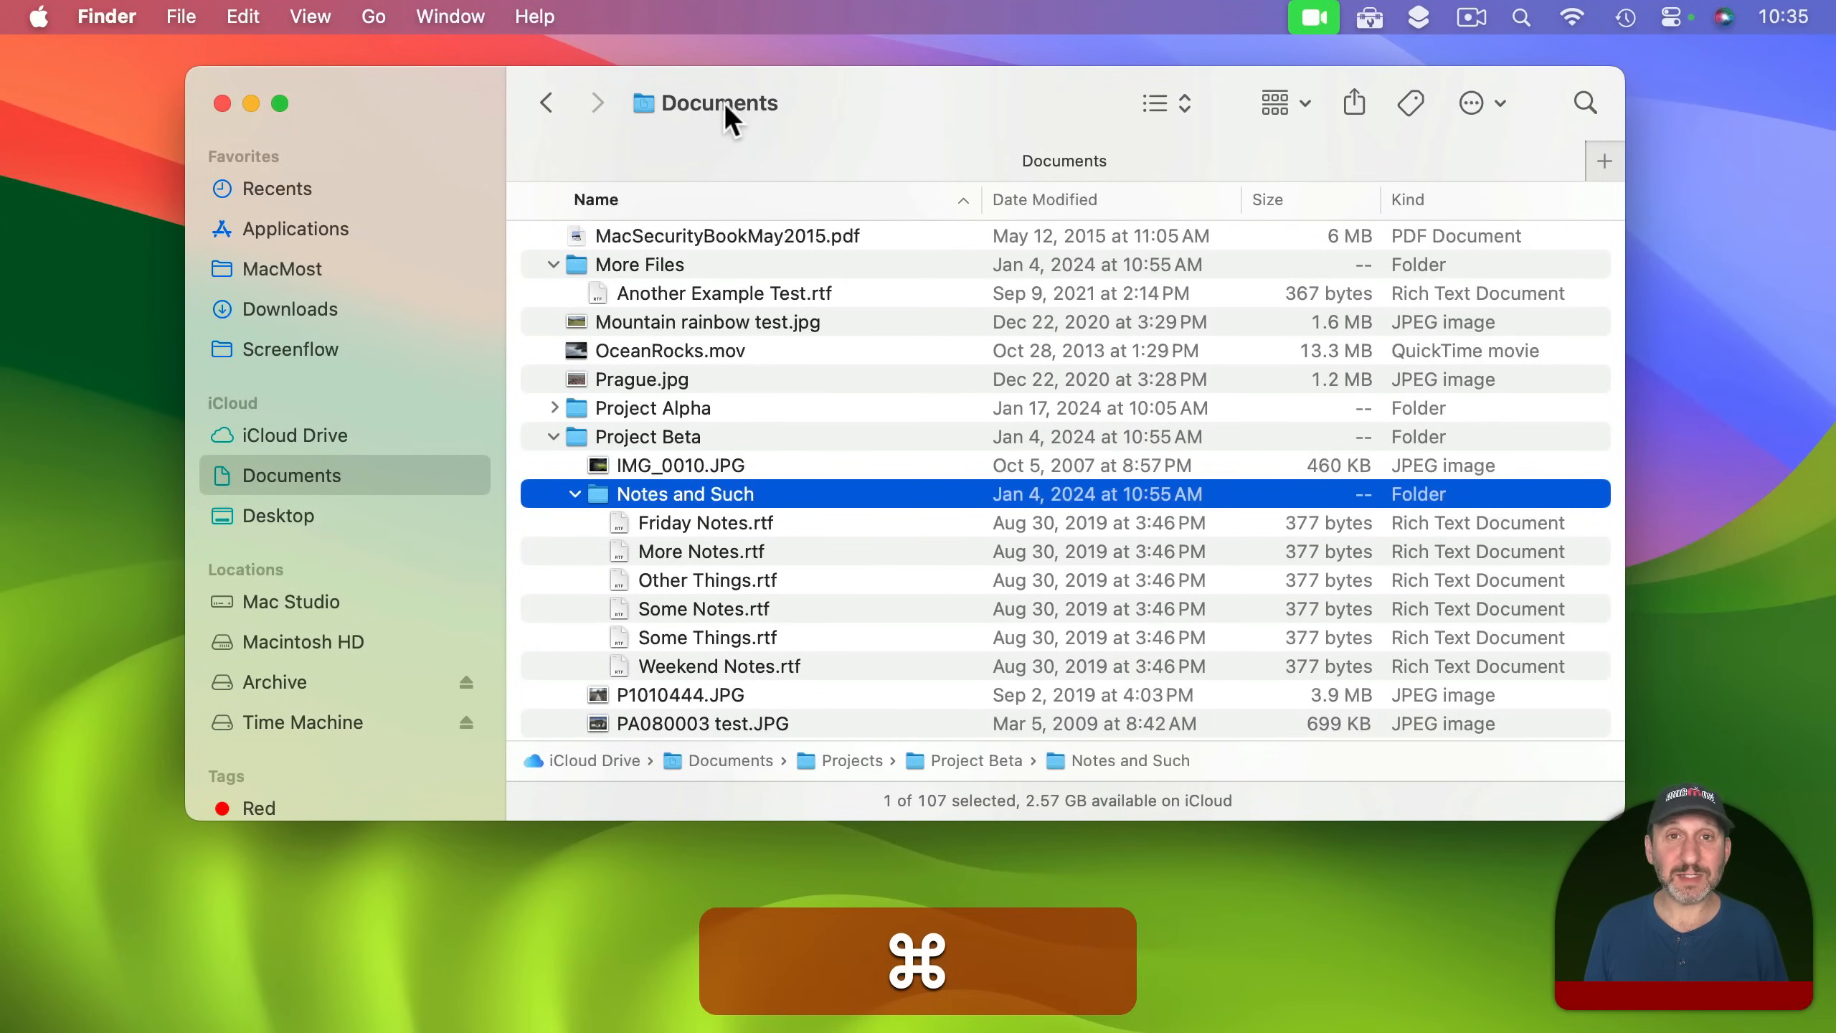
{"action": "left_click", "coordinate": [723, 102], "text": "super"}
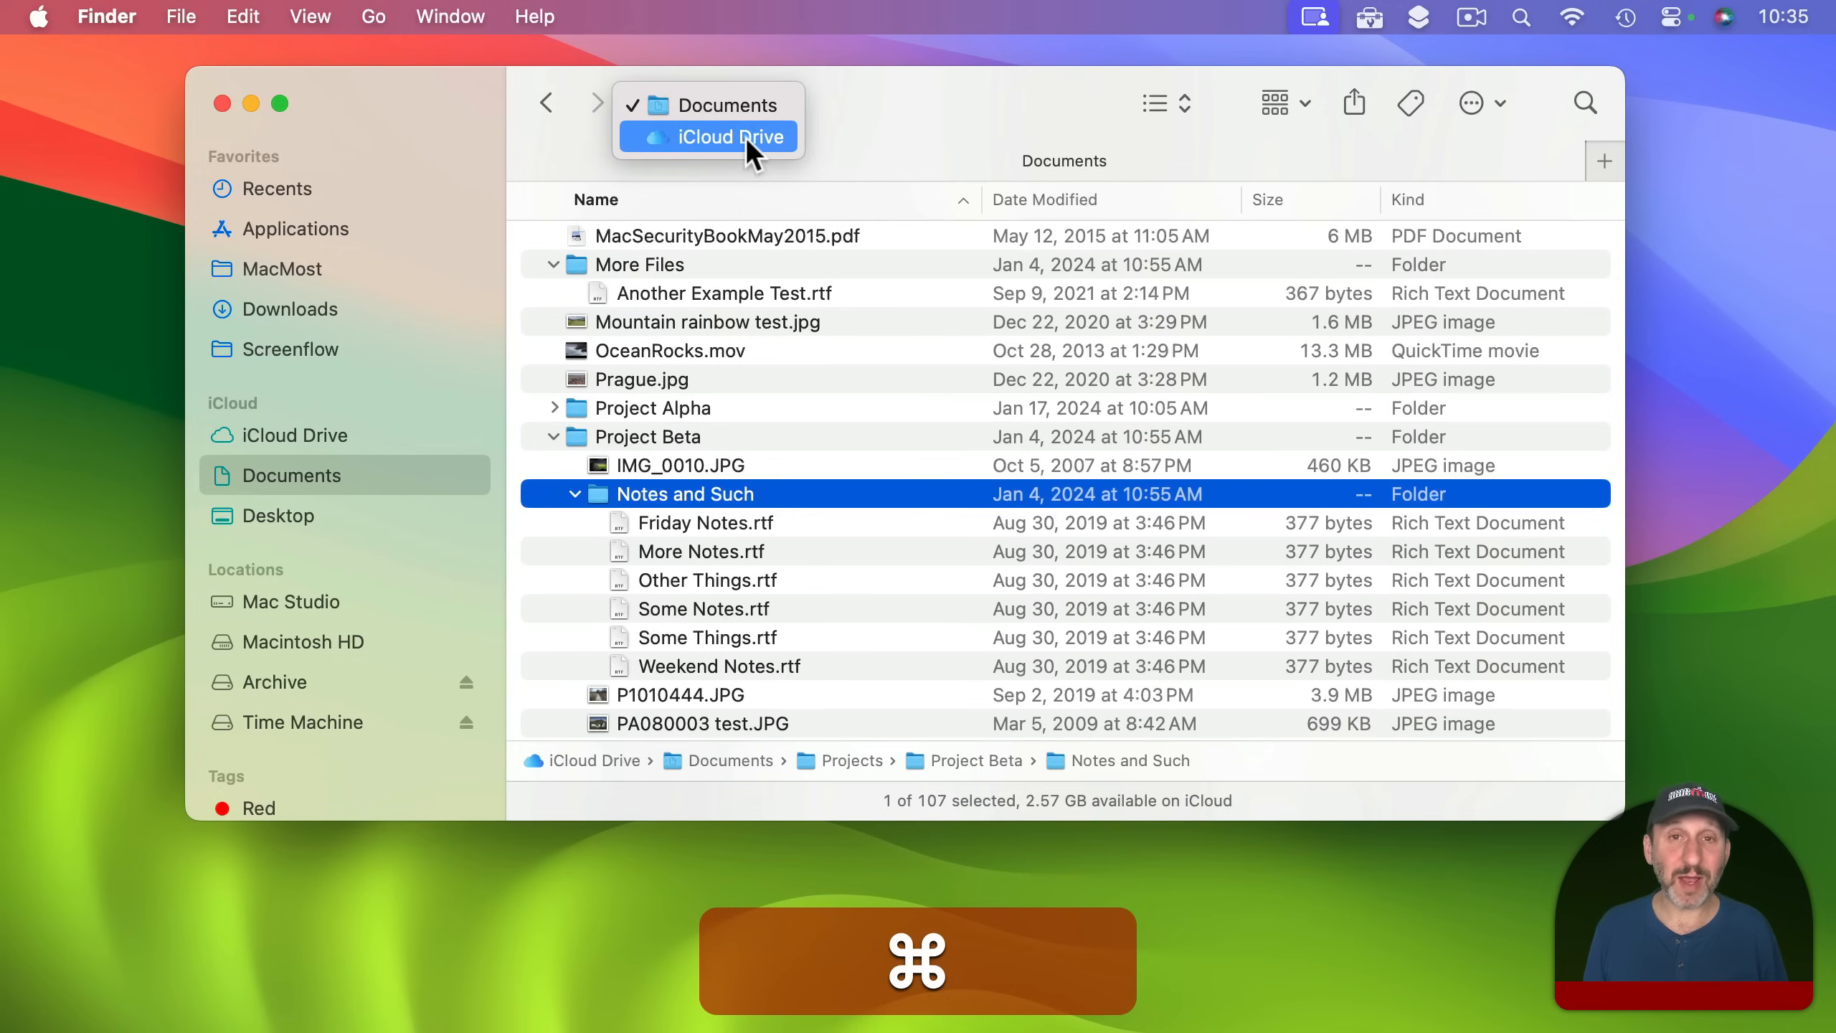
{"action": "left_click", "coordinate": [875, 145]}
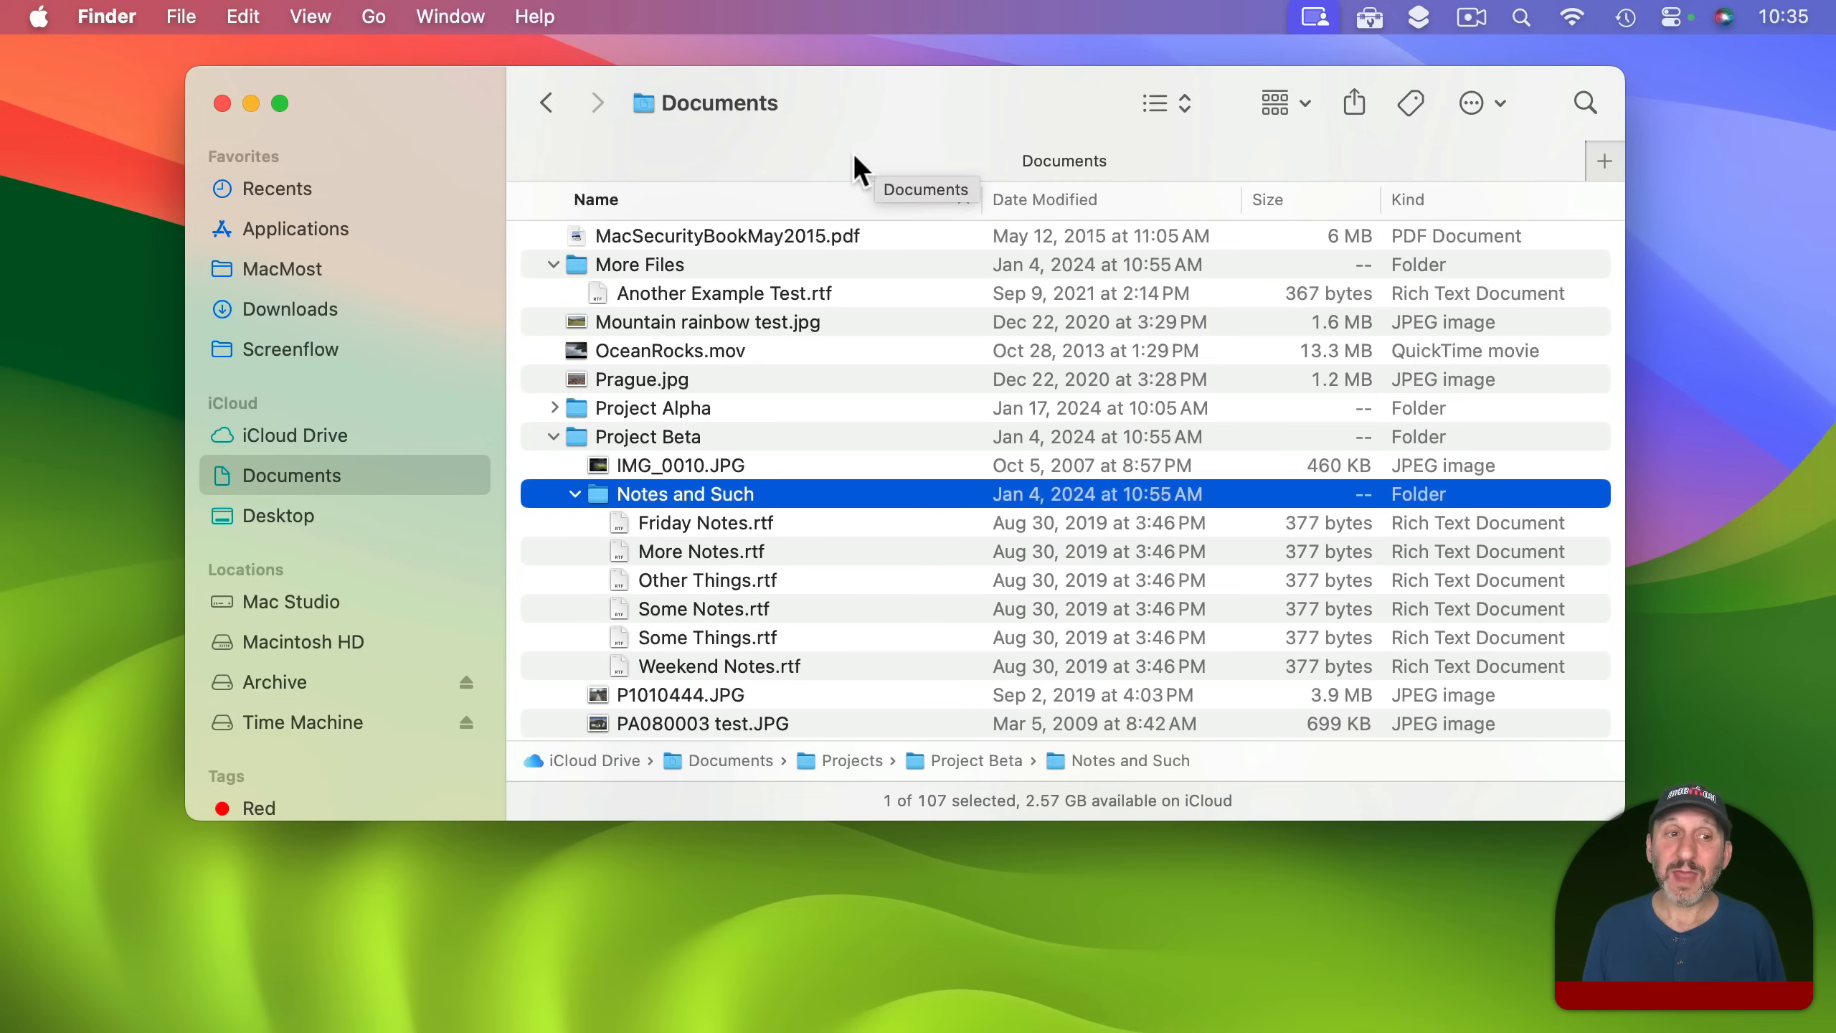
Go to the home folder, visiting iCloud Drive for comparison and returning to the home folder.
{"action": "left_click", "coordinate": [372, 16]}
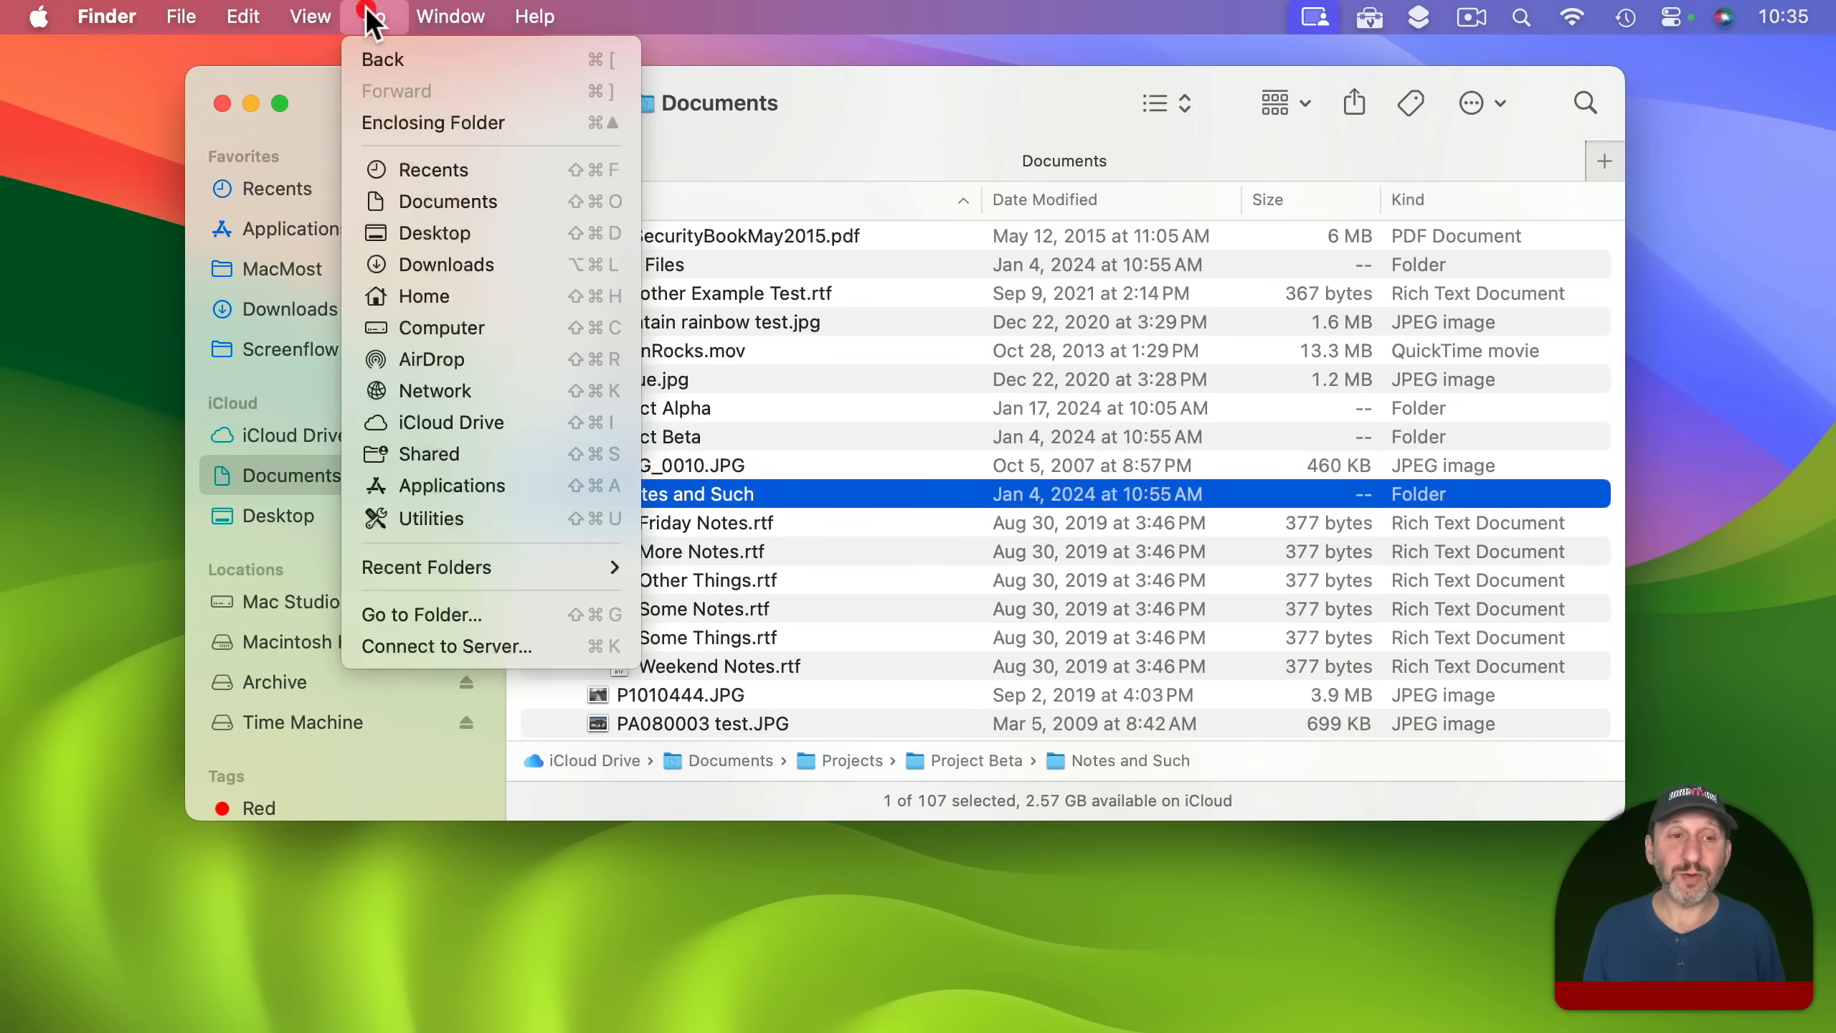
{"action": "left_click", "coordinate": [439, 296]}
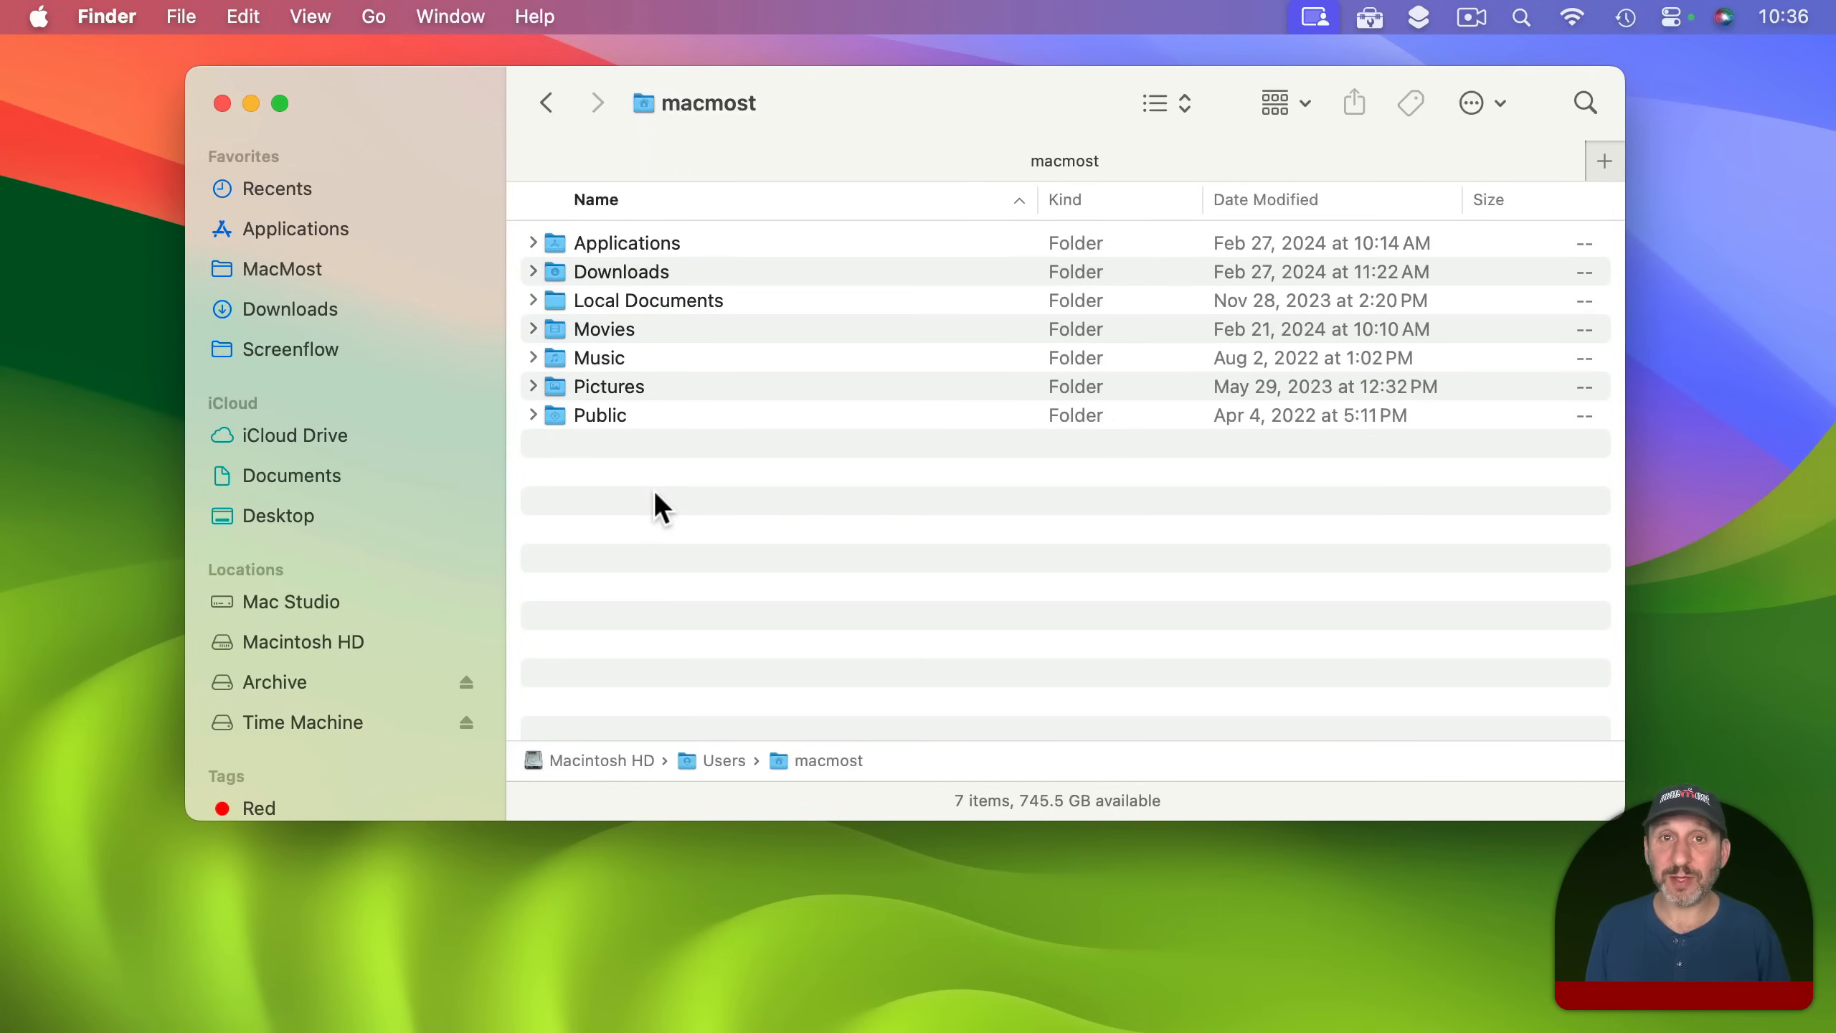
{"action": "left_click", "coordinate": [280, 434]}
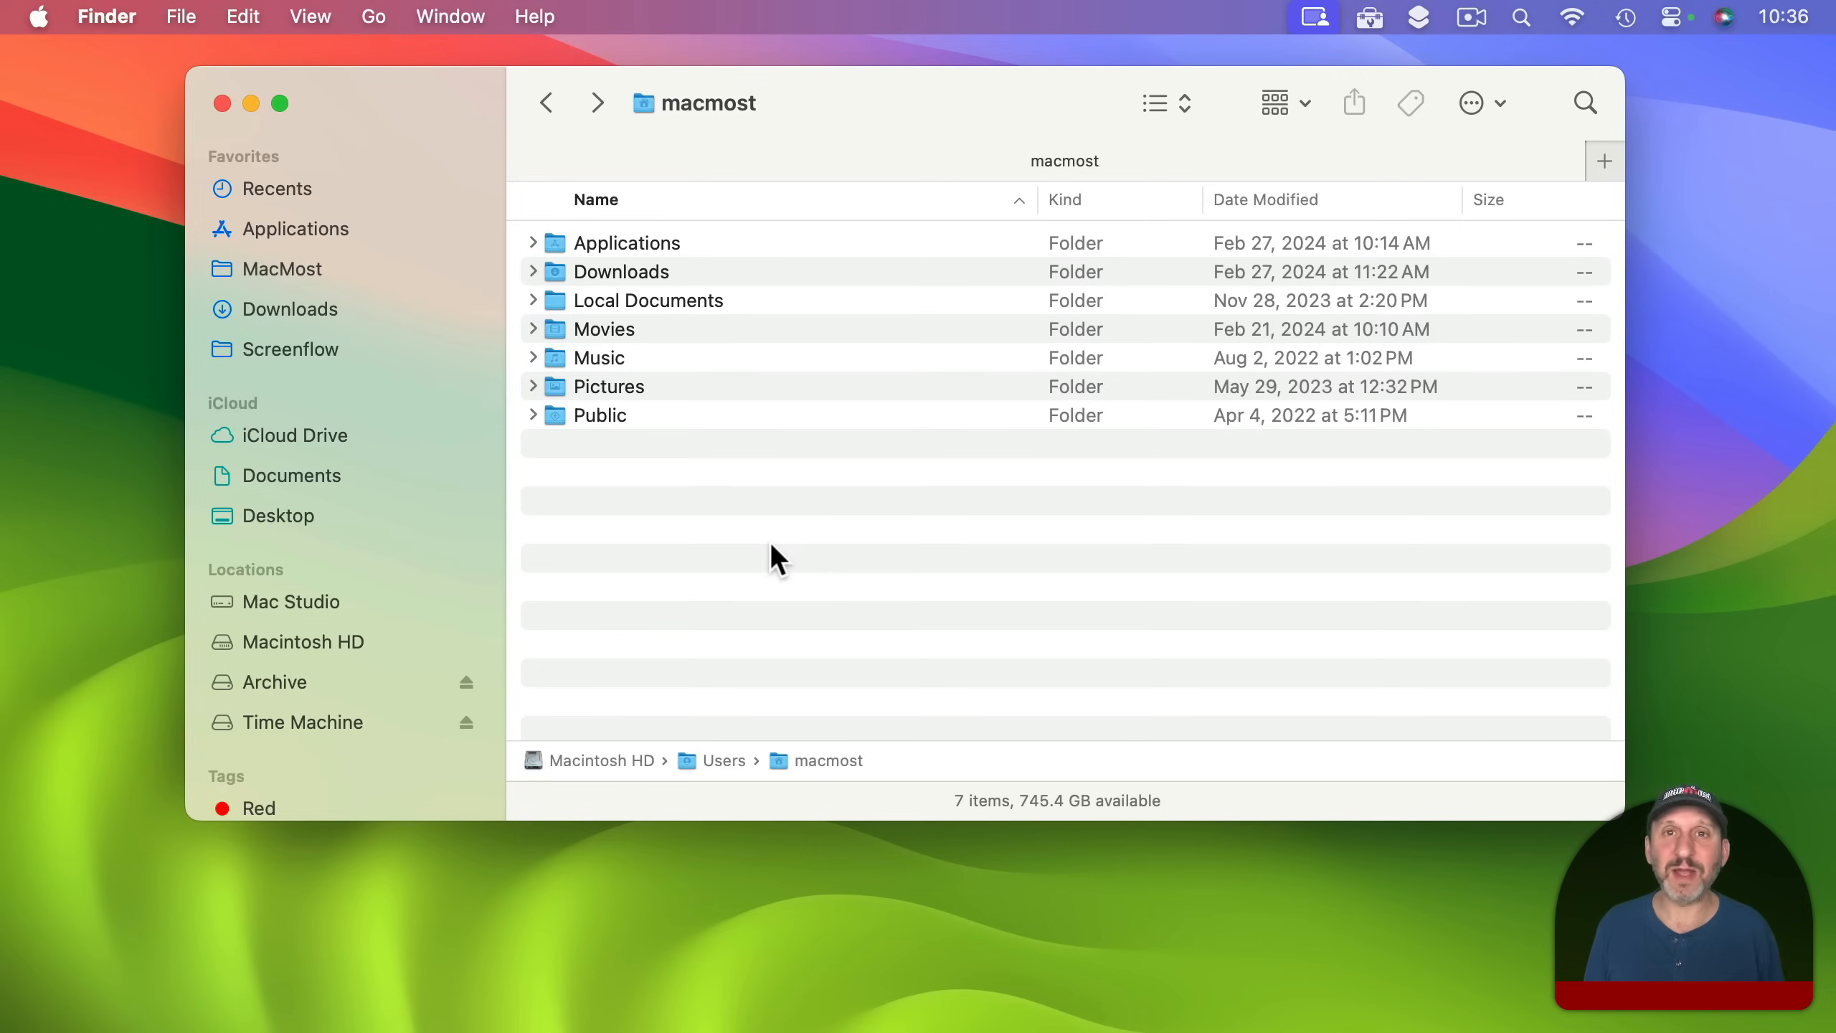
Open the Movies folder in the home folder and create a new folder named Project in it.
{"action": "double_click", "coordinate": [614, 330]}
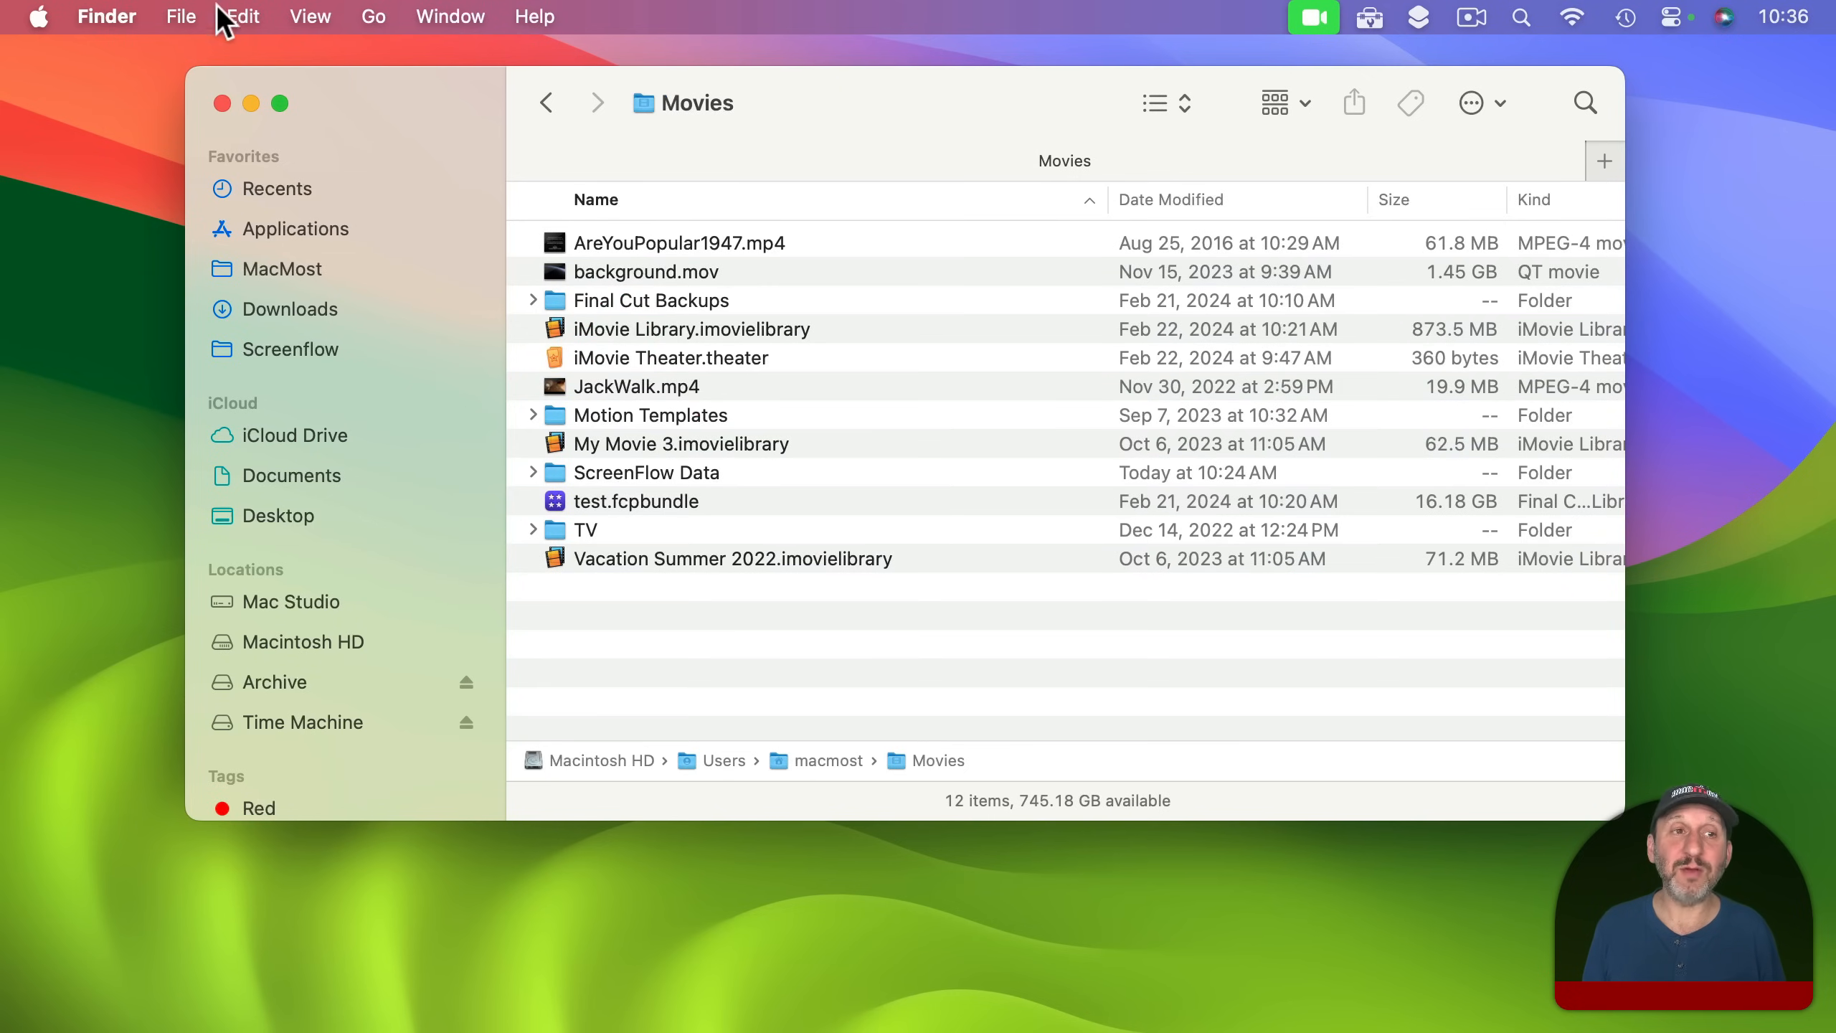
{"action": "left_click", "coordinate": [180, 15]}
{"action": "left_click", "coordinate": [207, 84]}
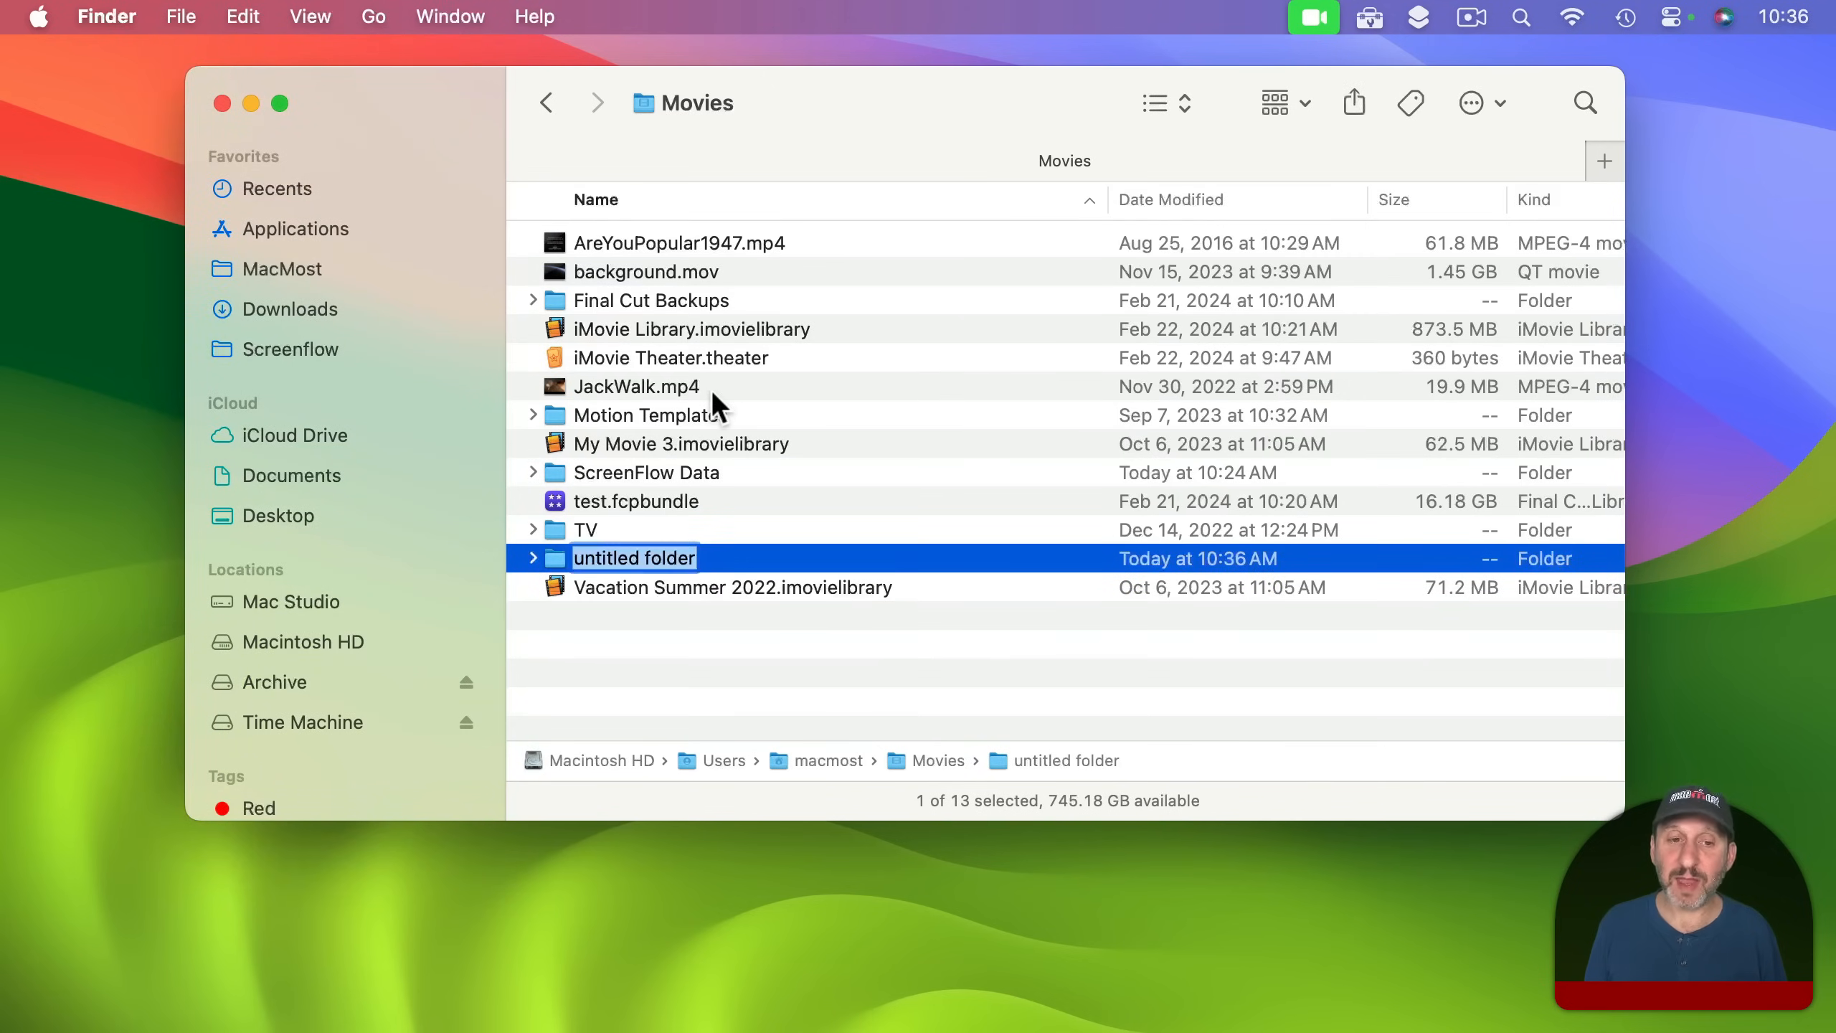
{"action": "type", "text": "Project"}
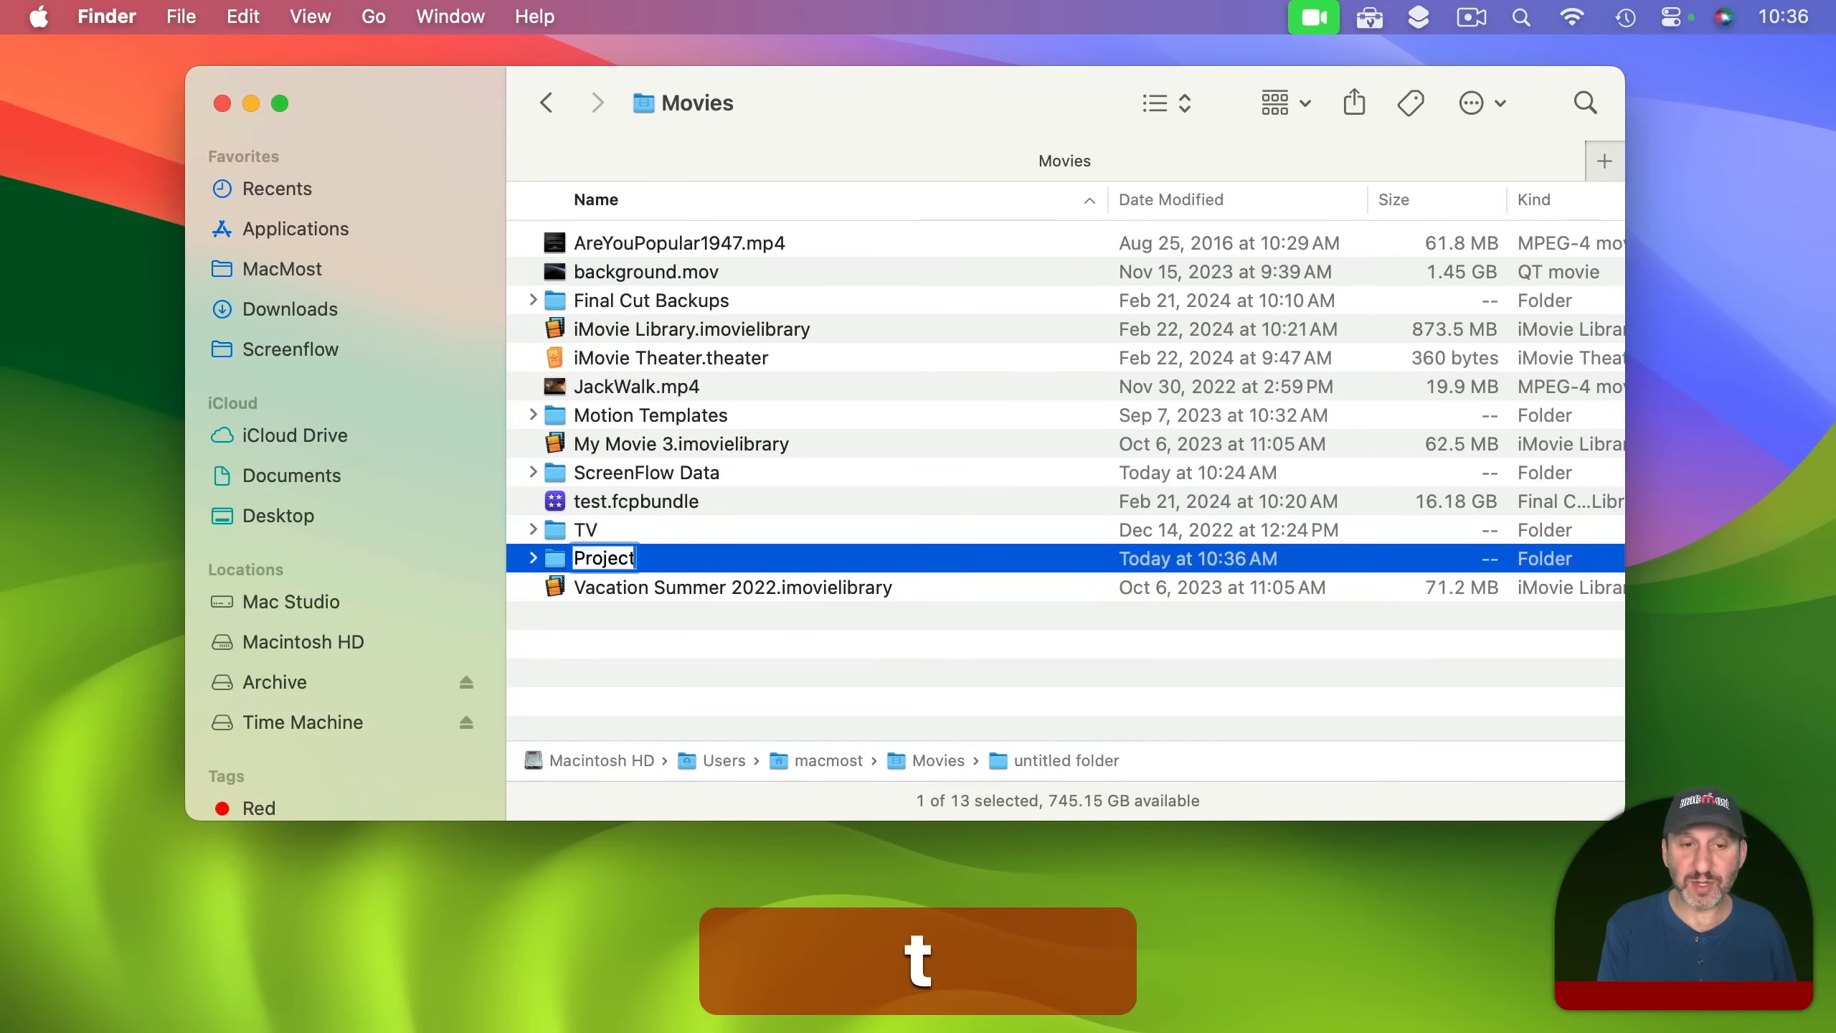
{"action": "key", "text": "Return"}
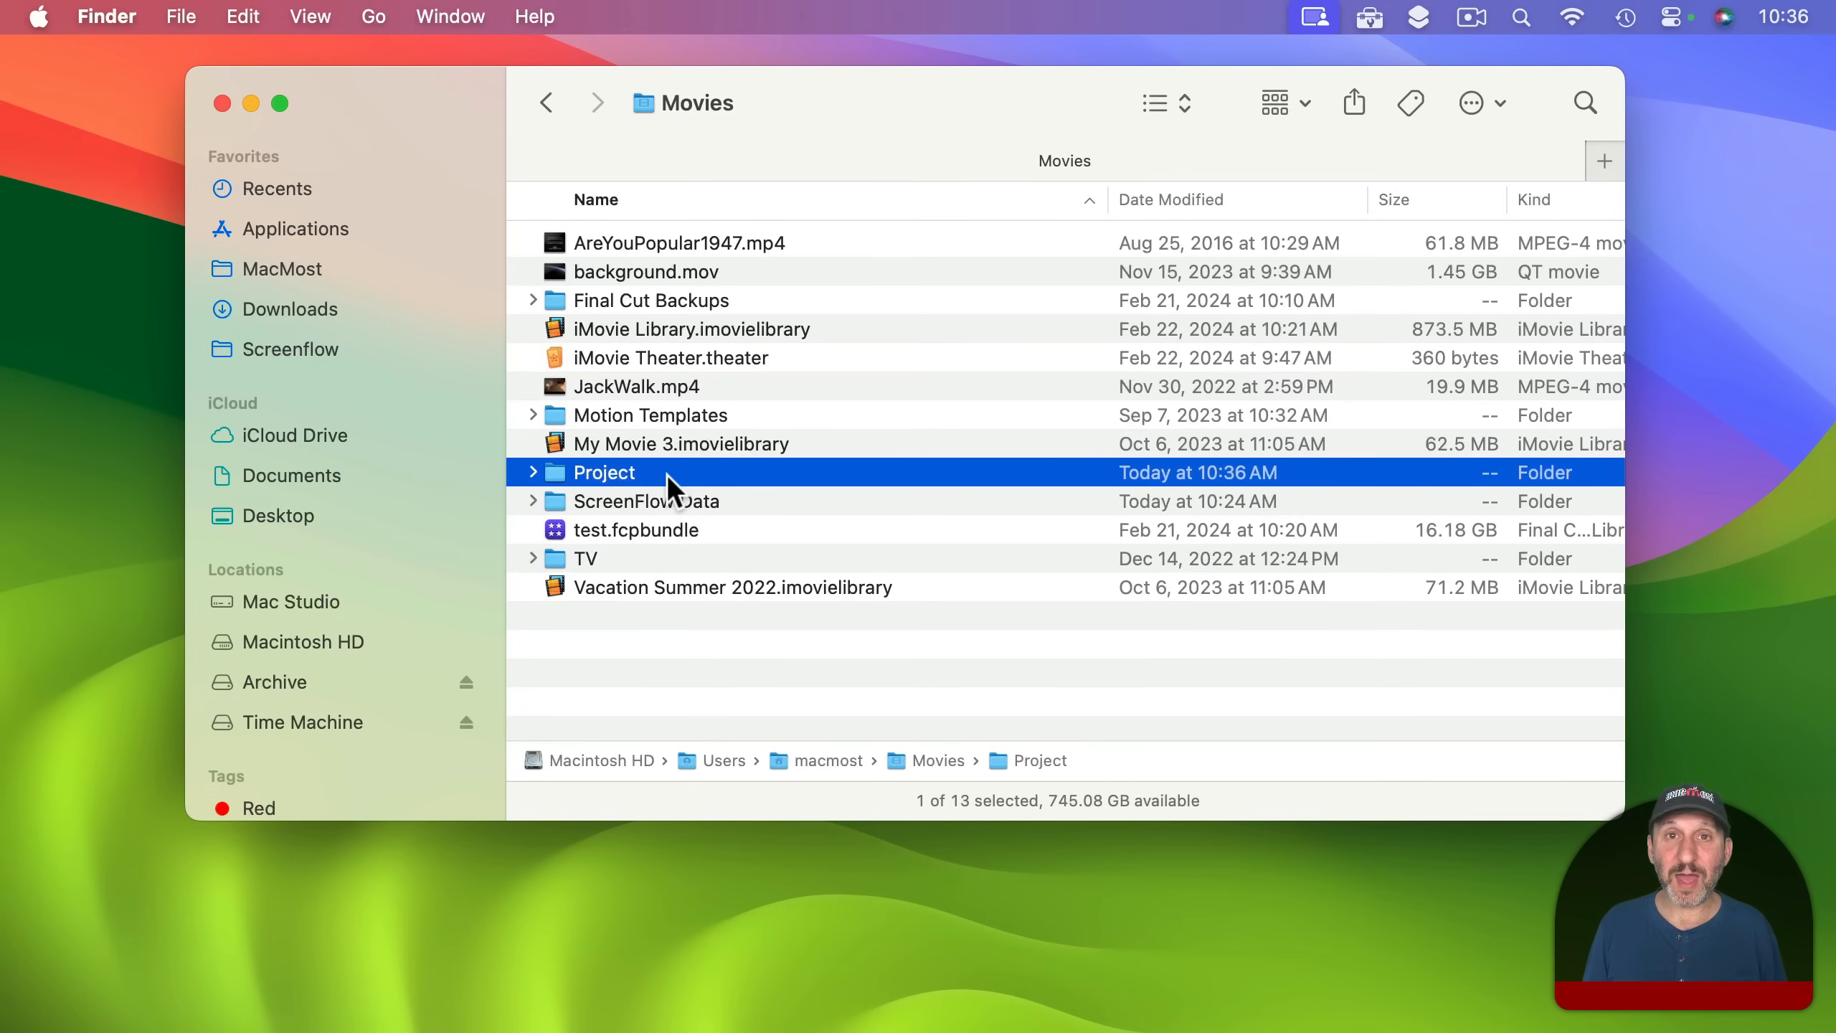
Go up from Movies to the home folder and examine Pictures, Music and the contents of Local Documents.
{"action": "left_click", "coordinate": [703, 101], "text": "super"}
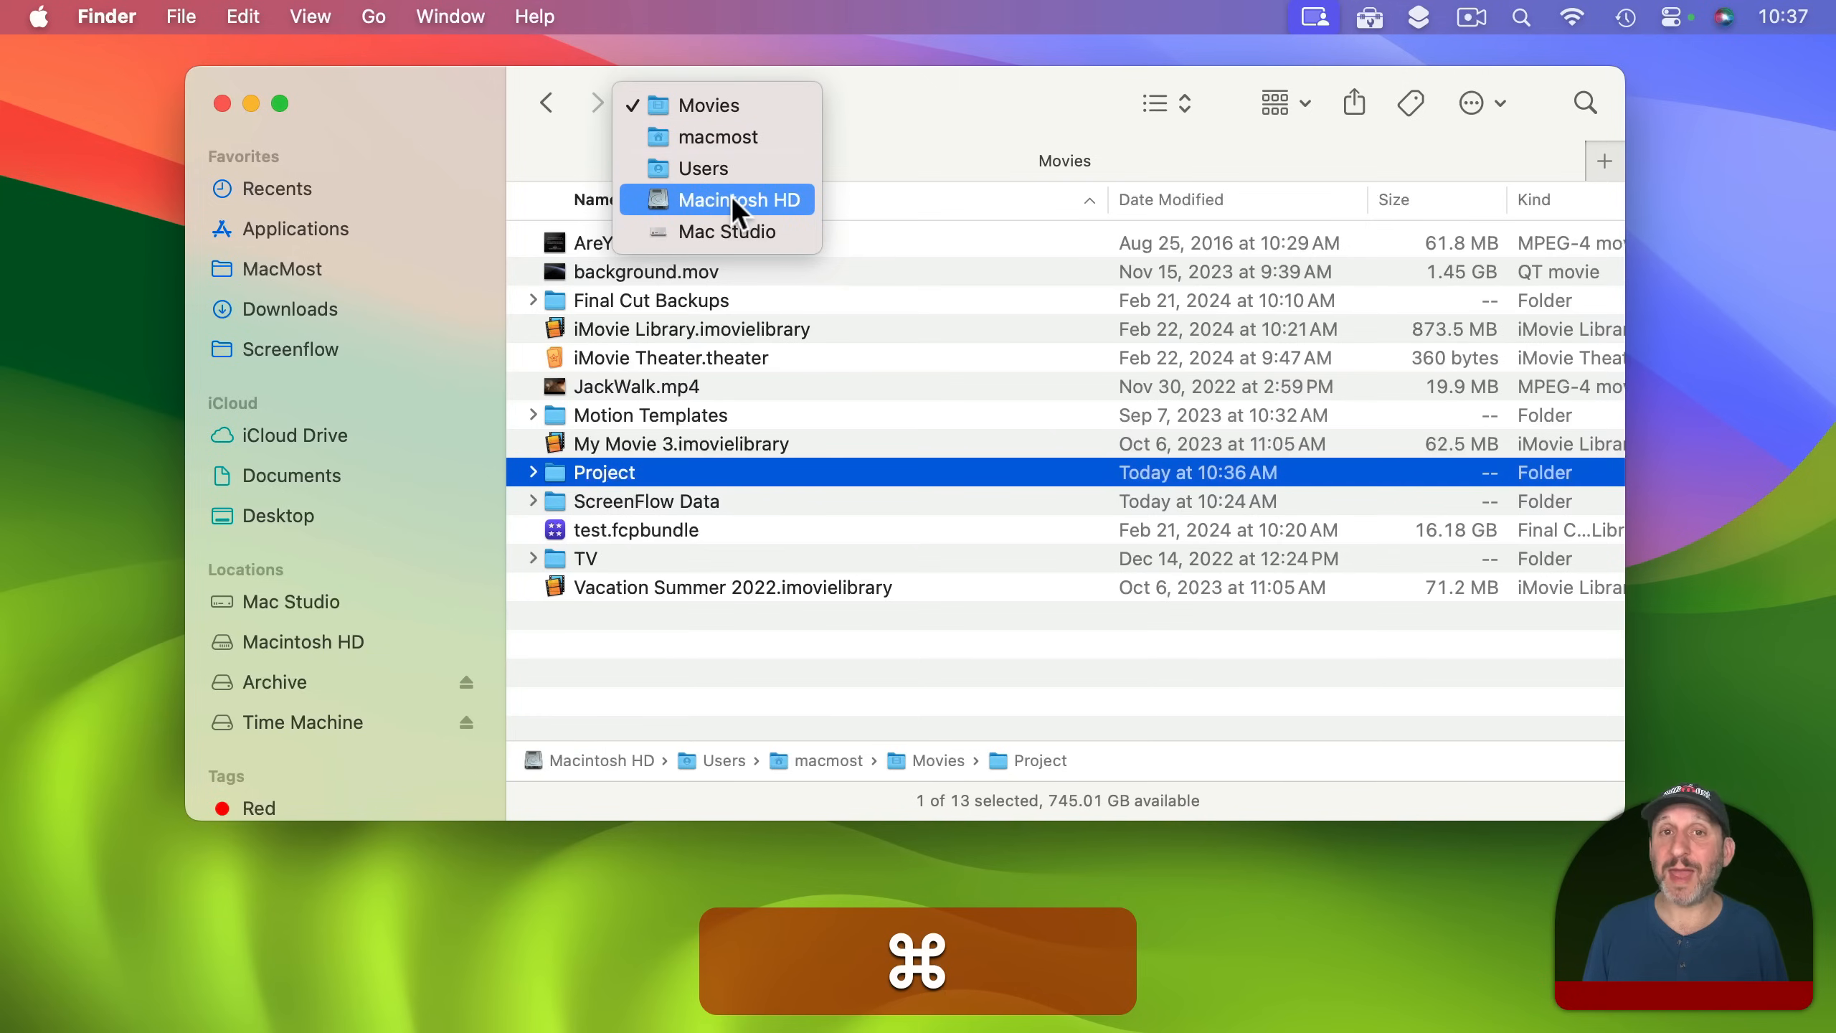
{"action": "left_click", "coordinate": [718, 137]}
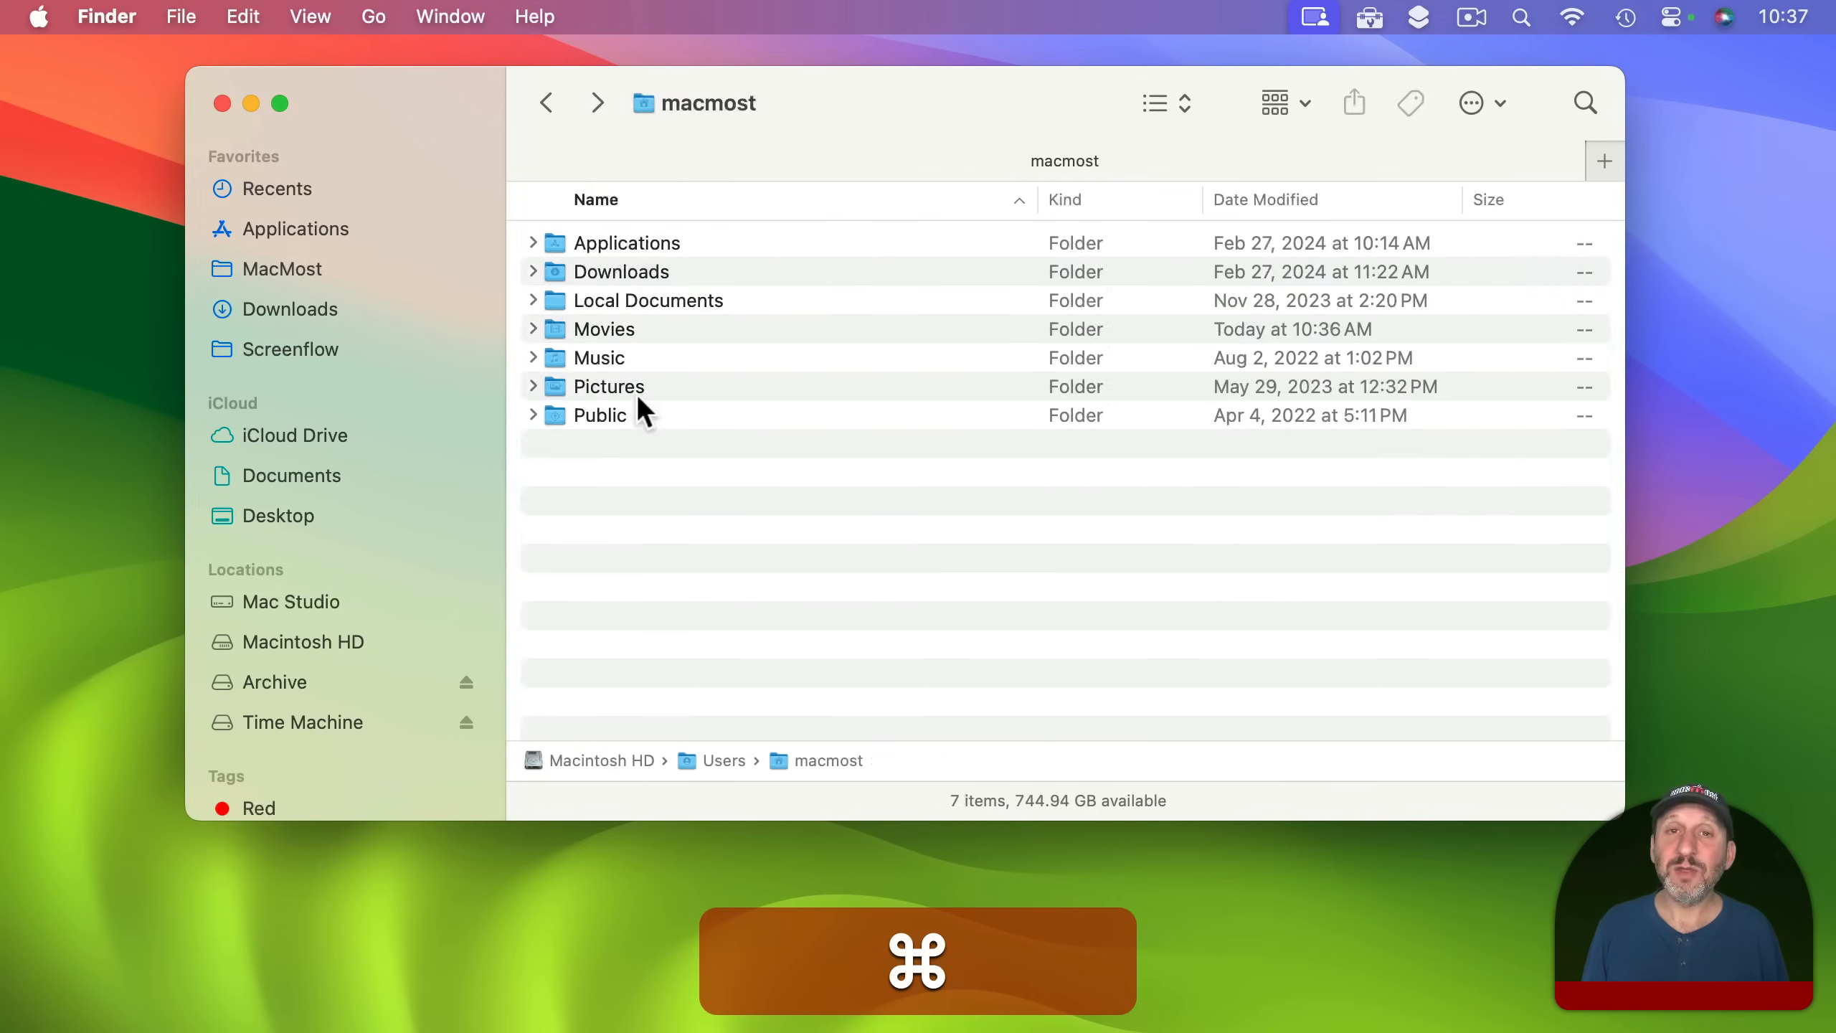
{"action": "left_click", "coordinate": [603, 390]}
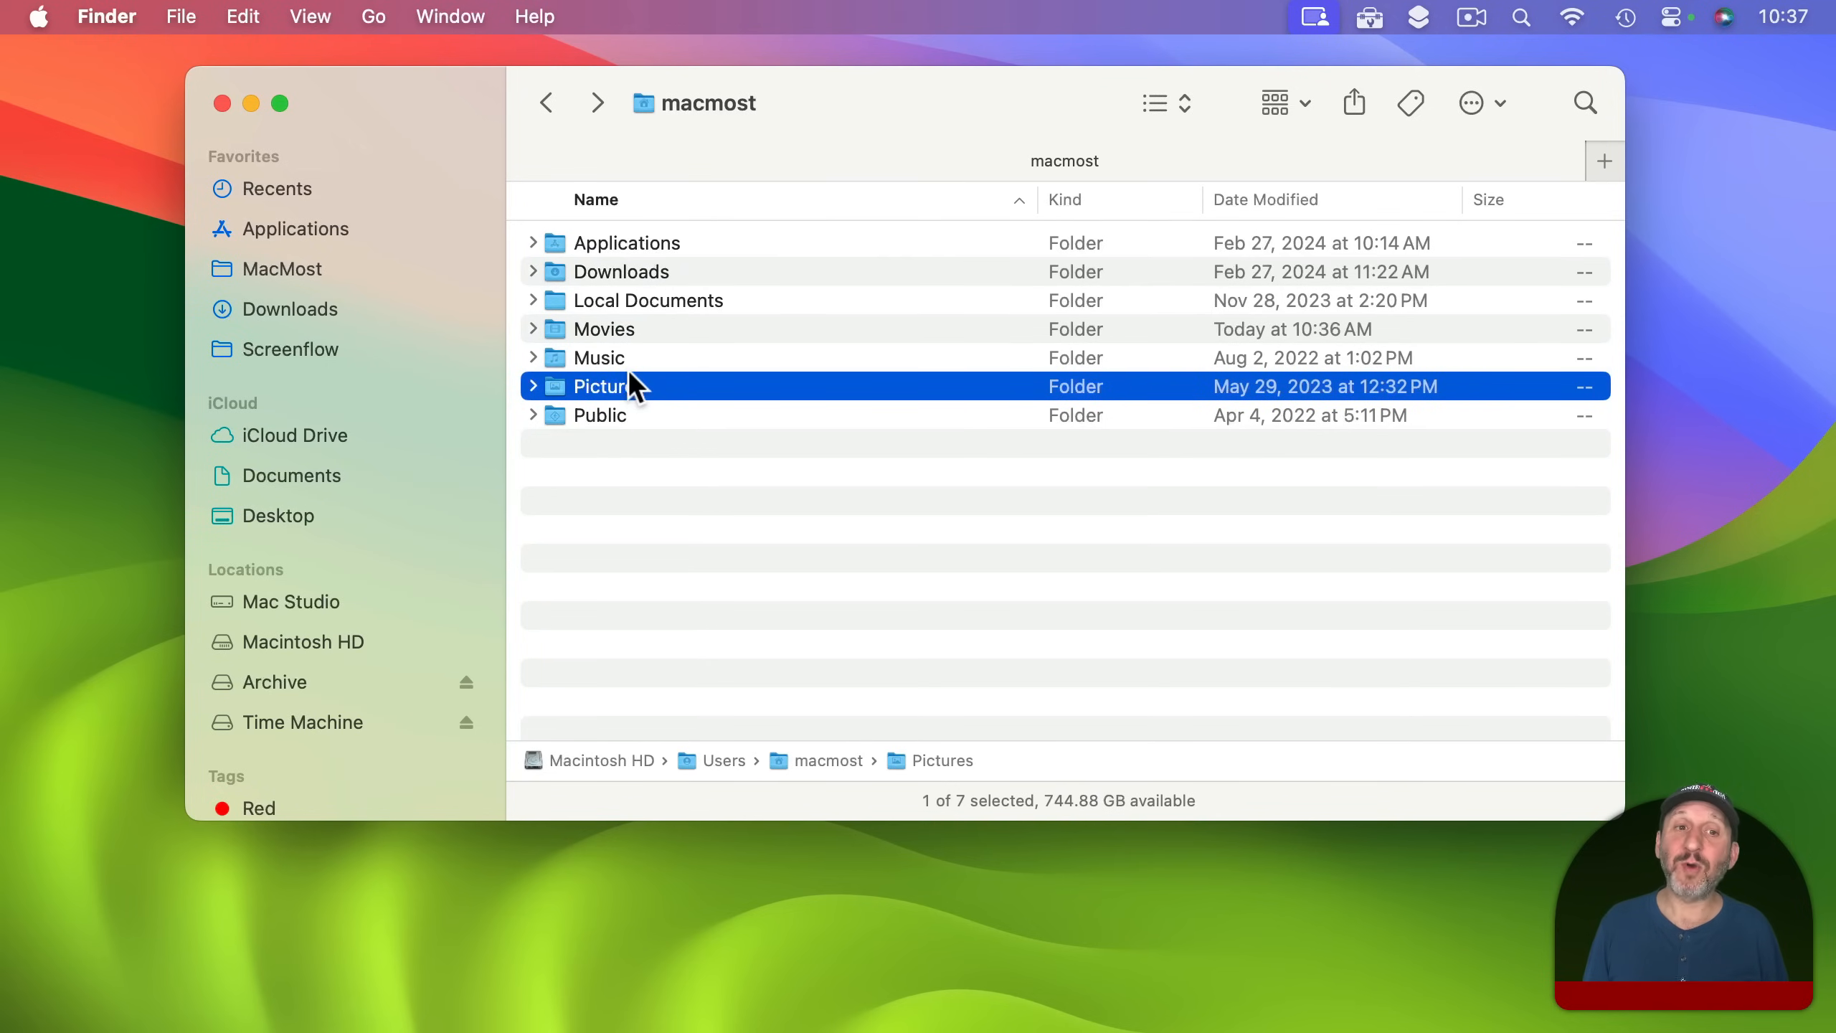
{"action": "left_click", "coordinate": [594, 362]}
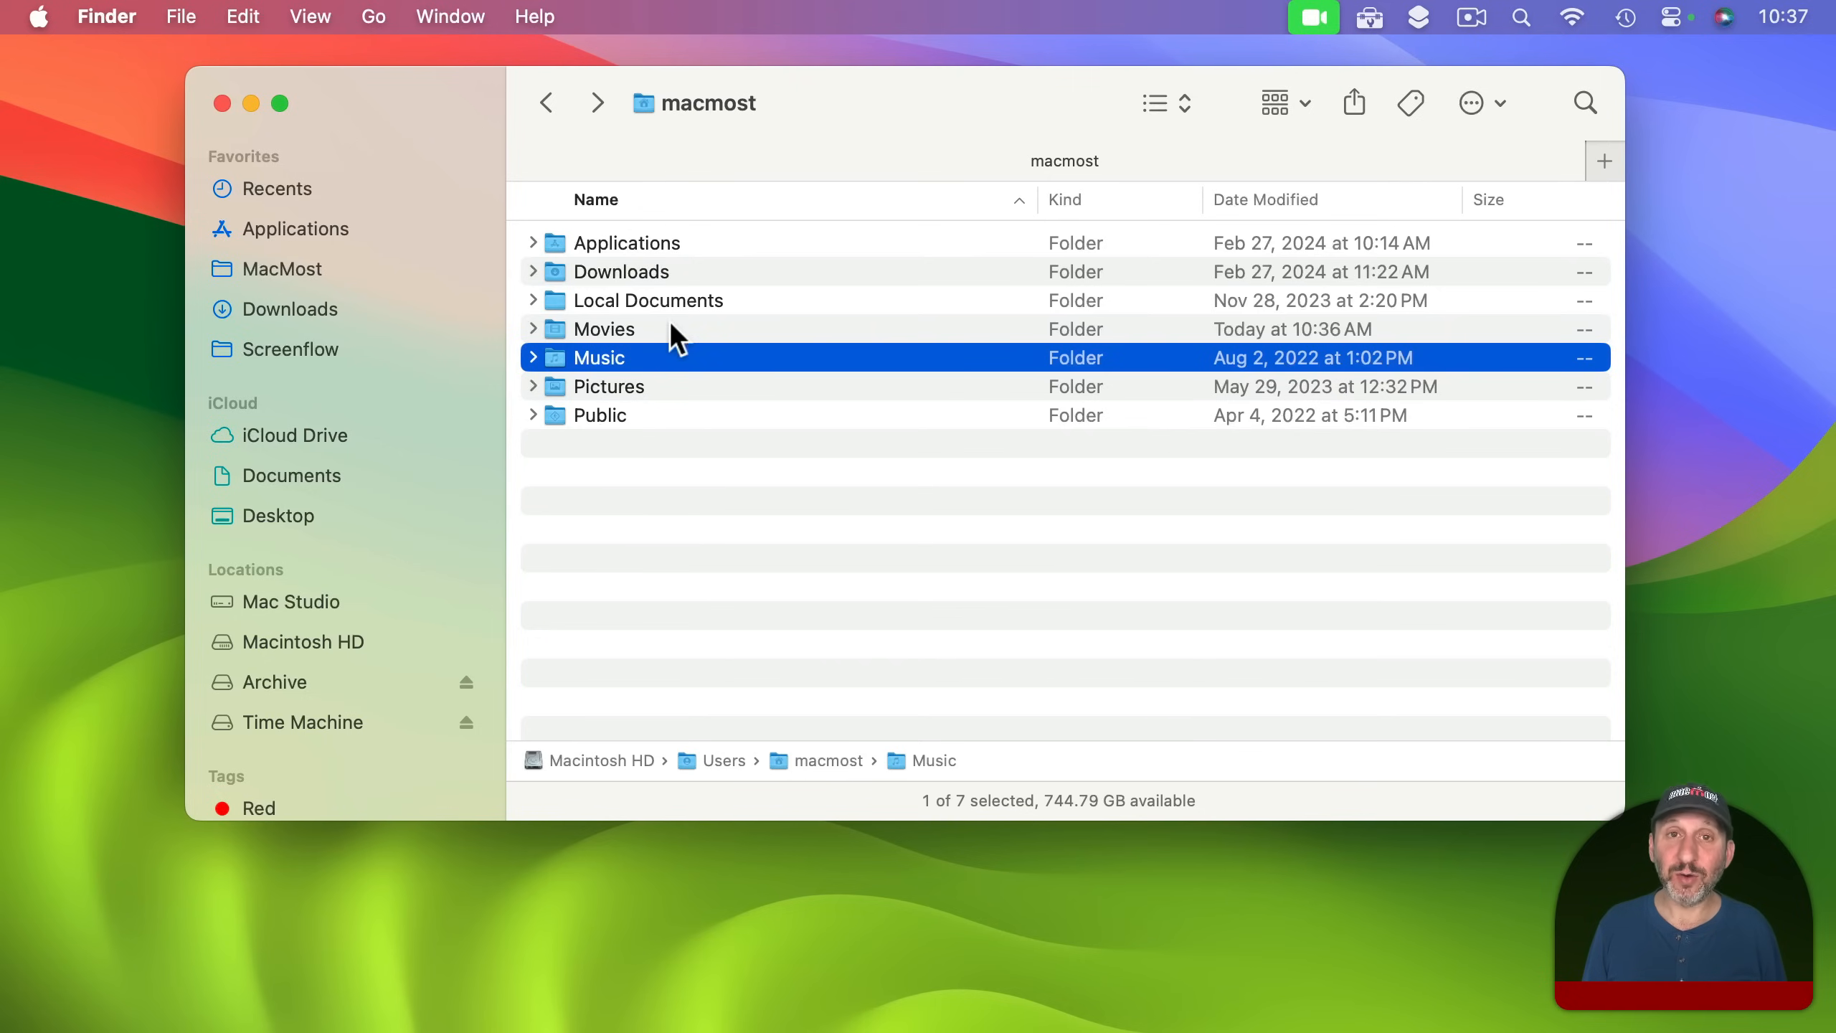
{"action": "left_click", "coordinate": [639, 304]}
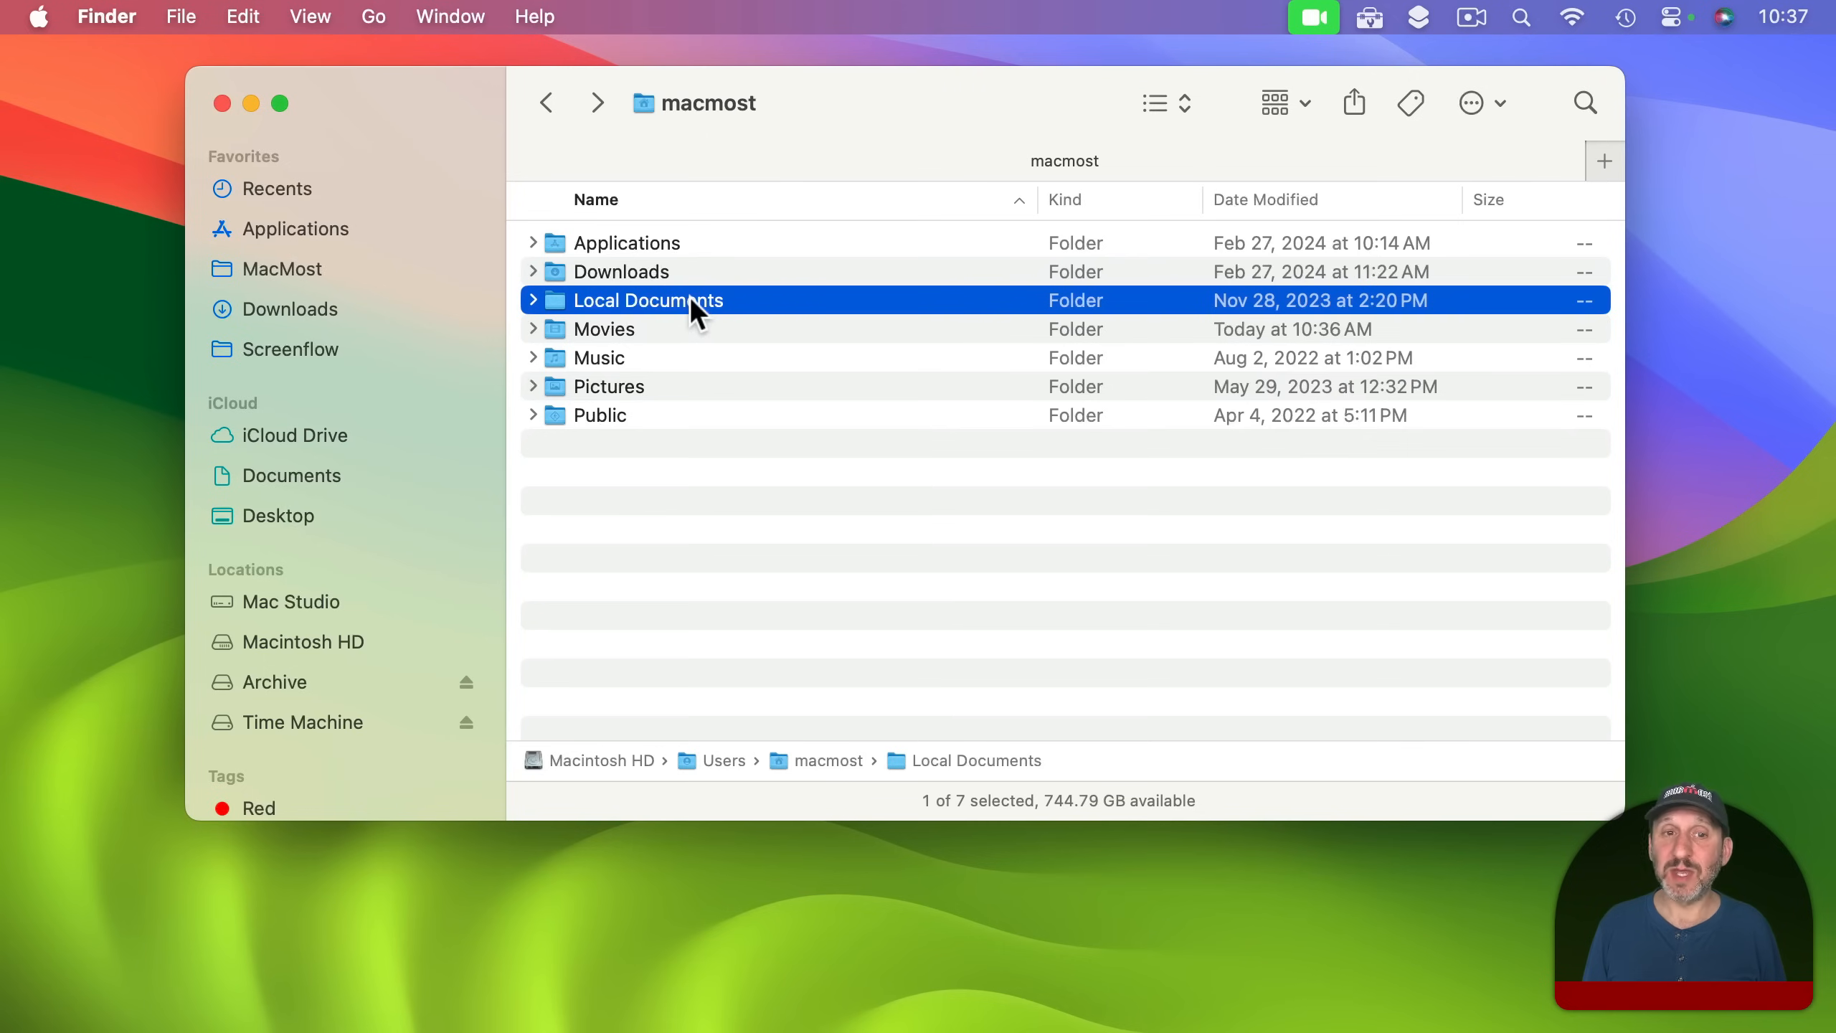
{"action": "left_click", "coordinate": [532, 300]}
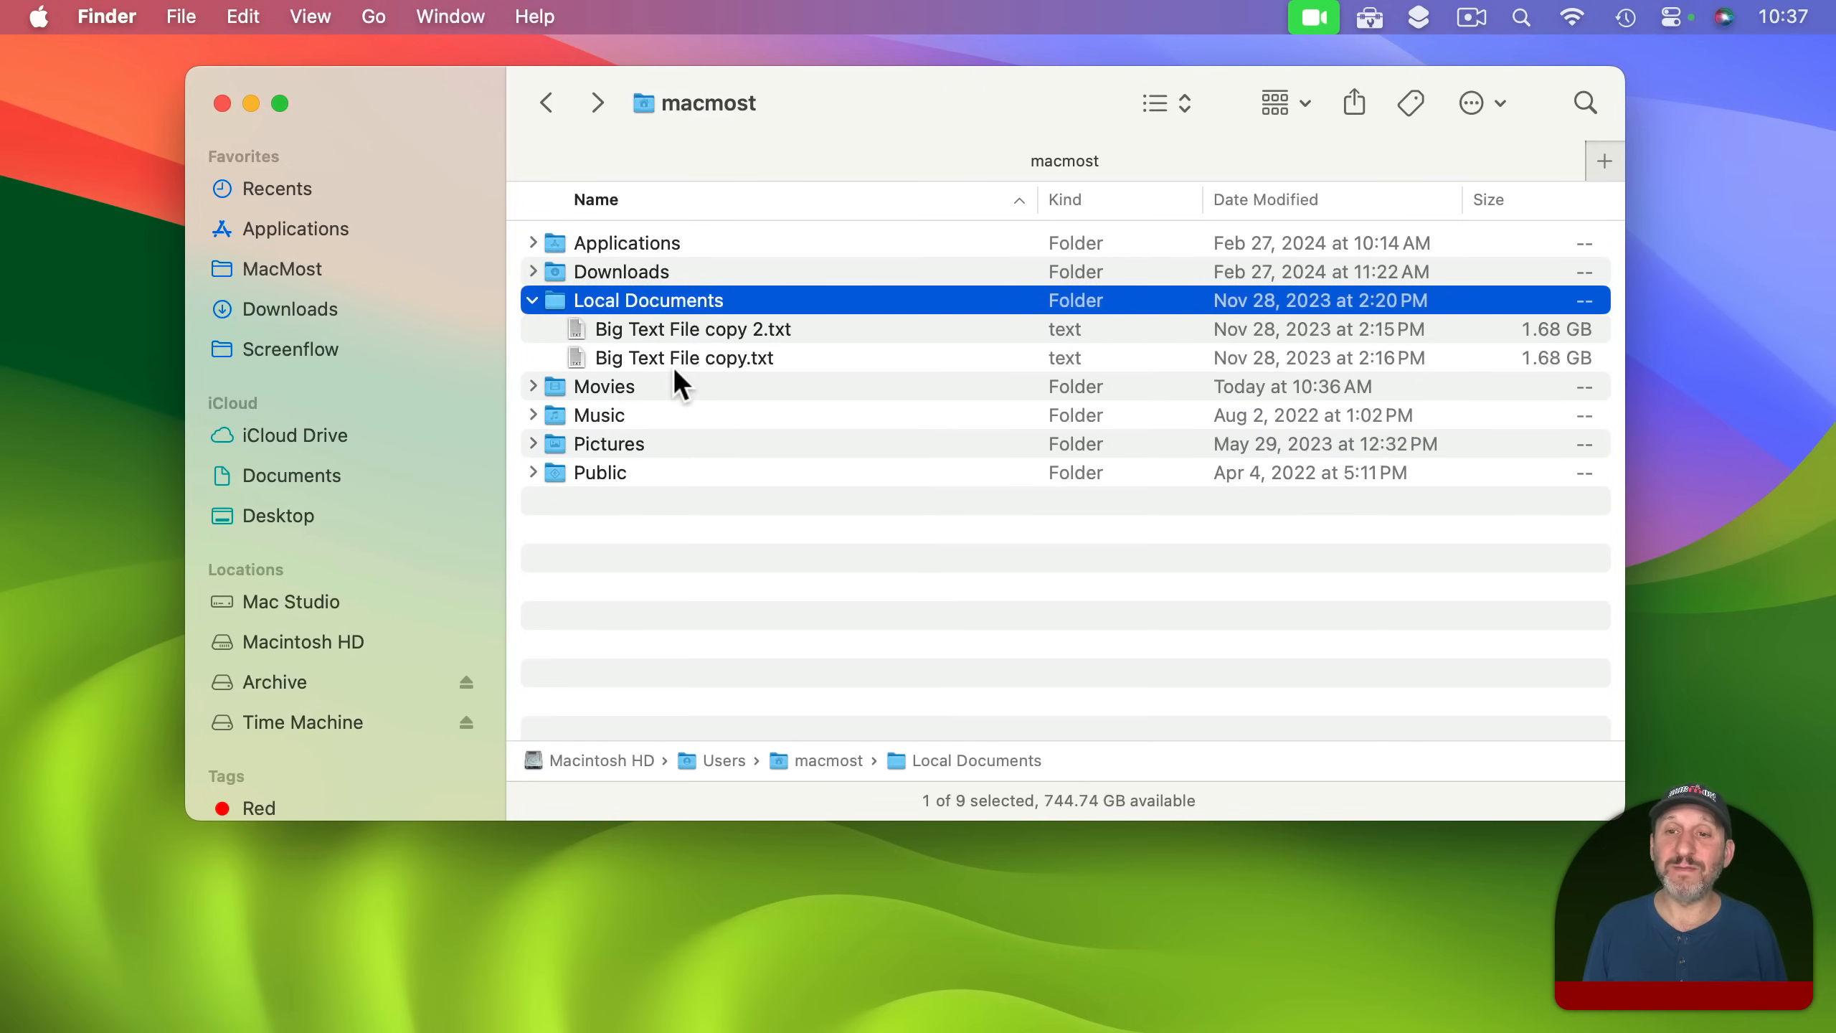